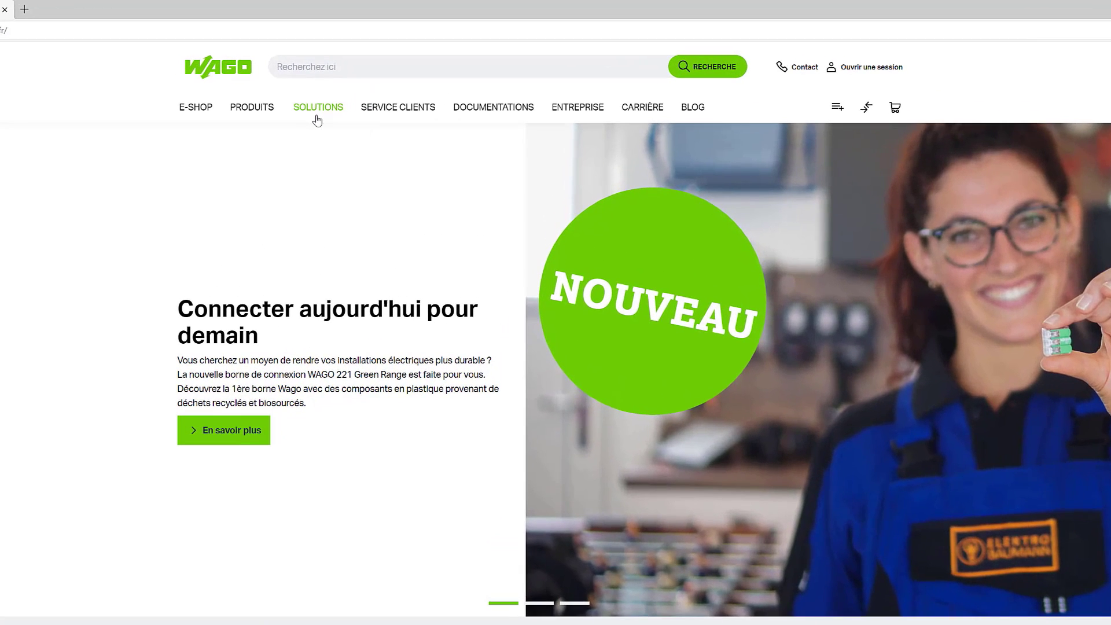
# - Go to the SmartSCRIPT solution page and open the Smart Script 4.x Marking Software entry from its software downloads
pyautogui.click(317, 120)
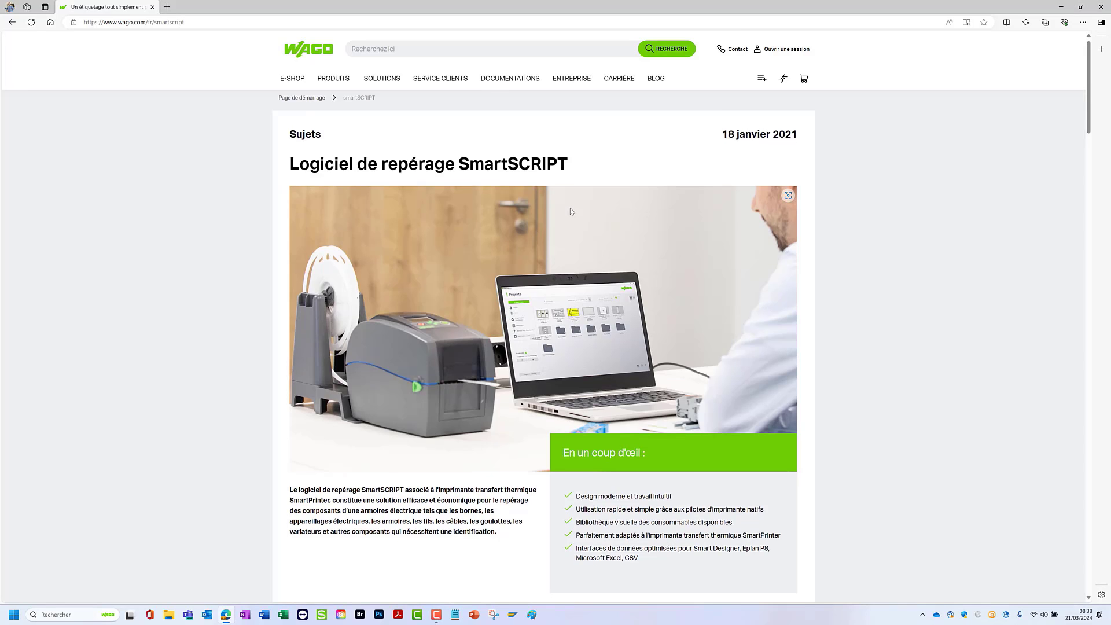
pyautogui.scroll(-10, 571, 210)
pyautogui.scroll(-12, 571, 211)
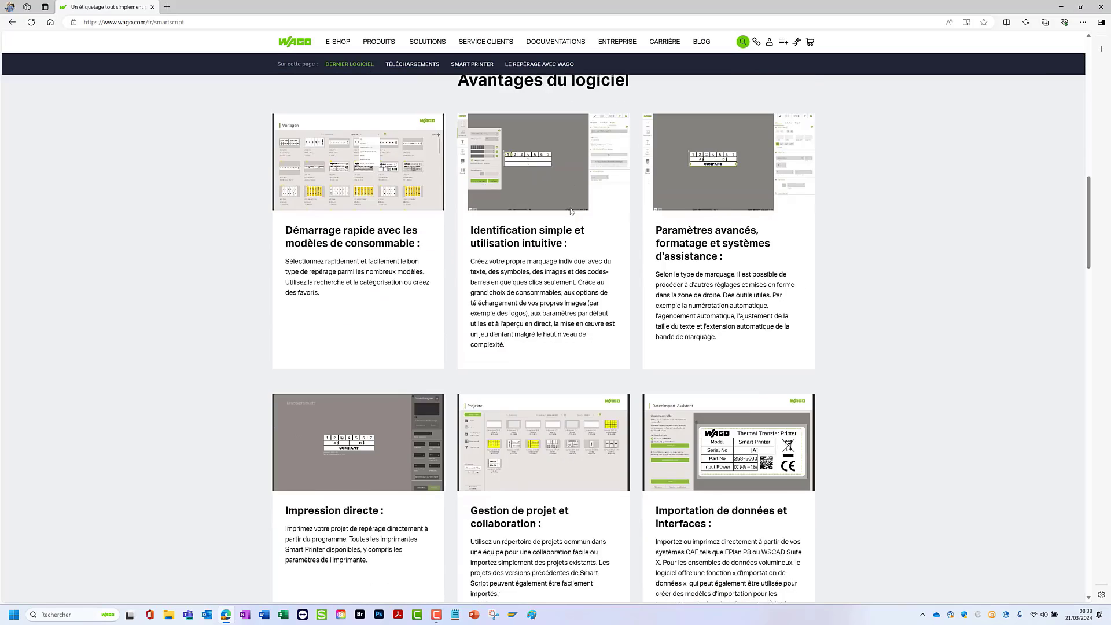
pyautogui.scroll(-3, 570, 211)
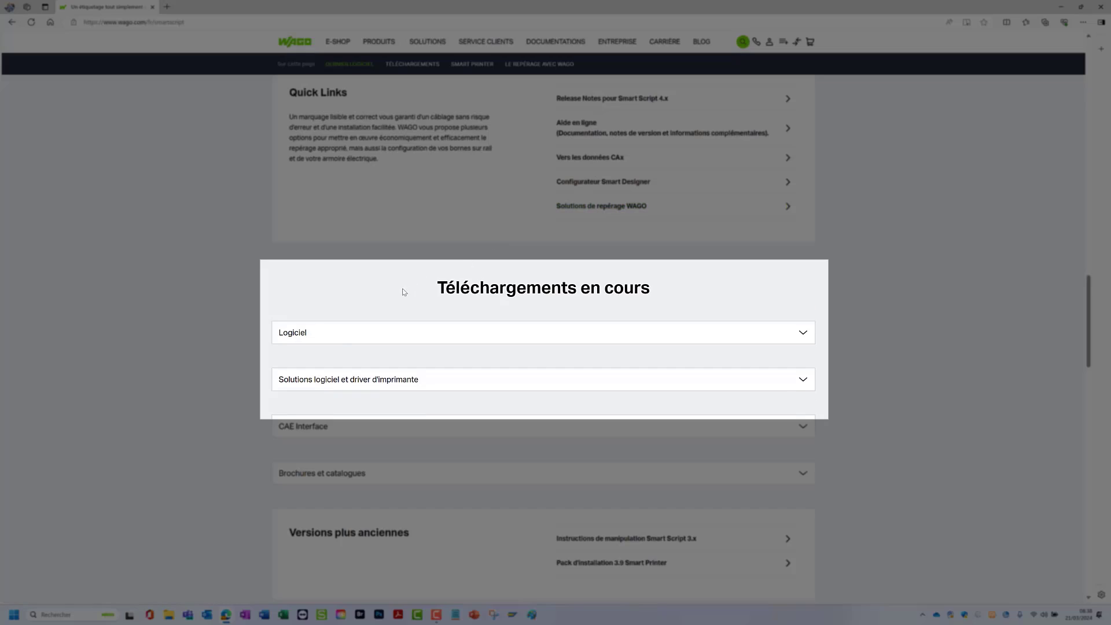
pyautogui.click(339, 341)
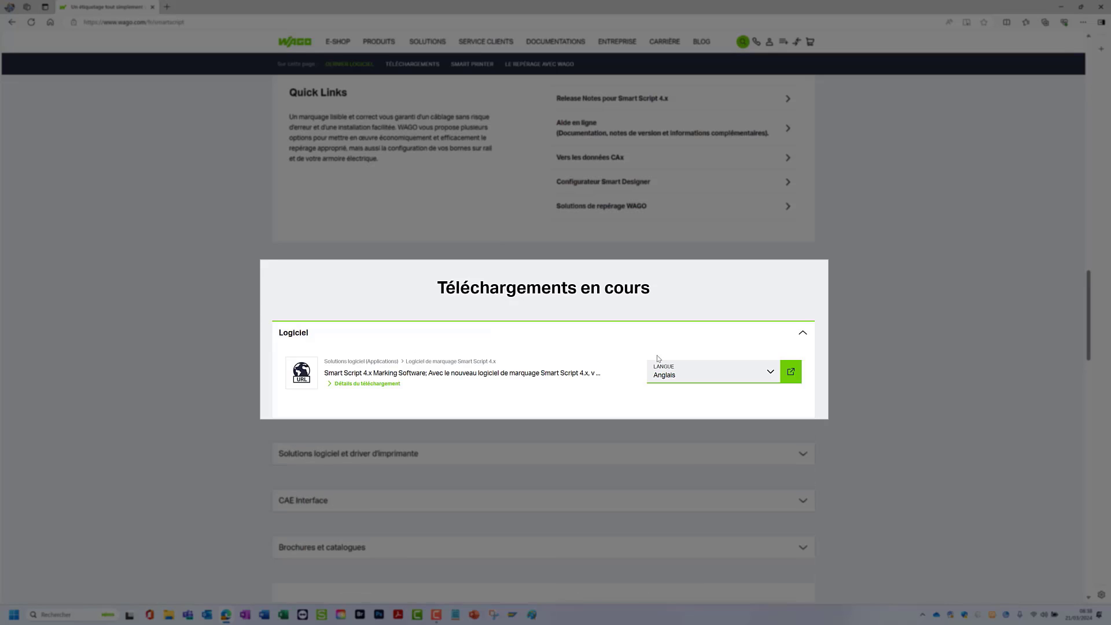
pyautogui.click(799, 373)
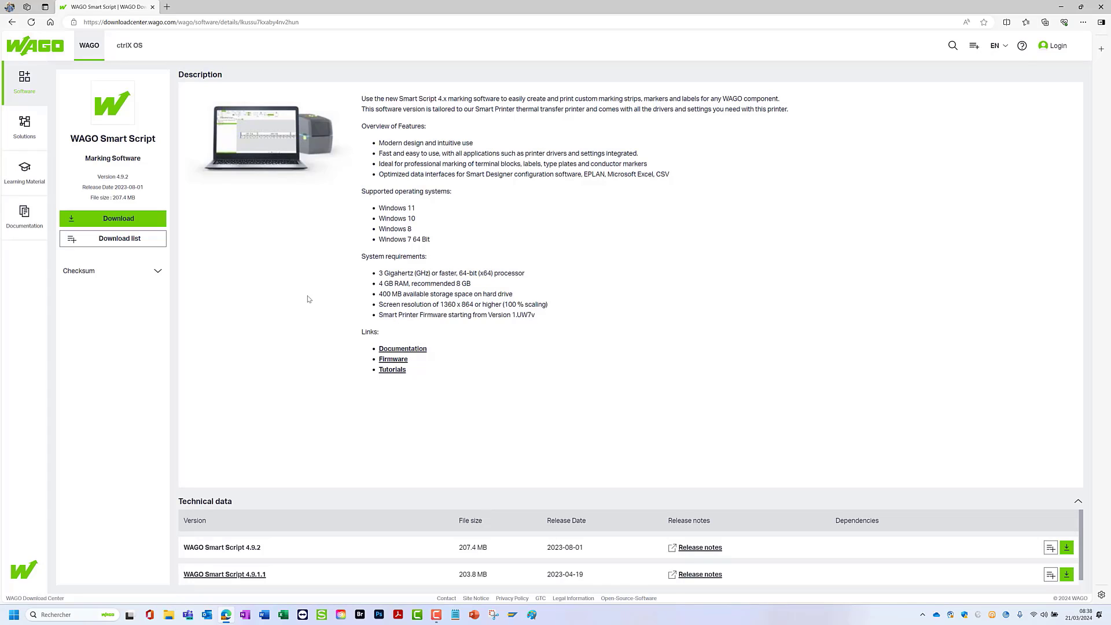
# - Request the WAGO Smart Script download as a Premium Account customer and start registering a new free Premium account
pyautogui.click(101, 225)
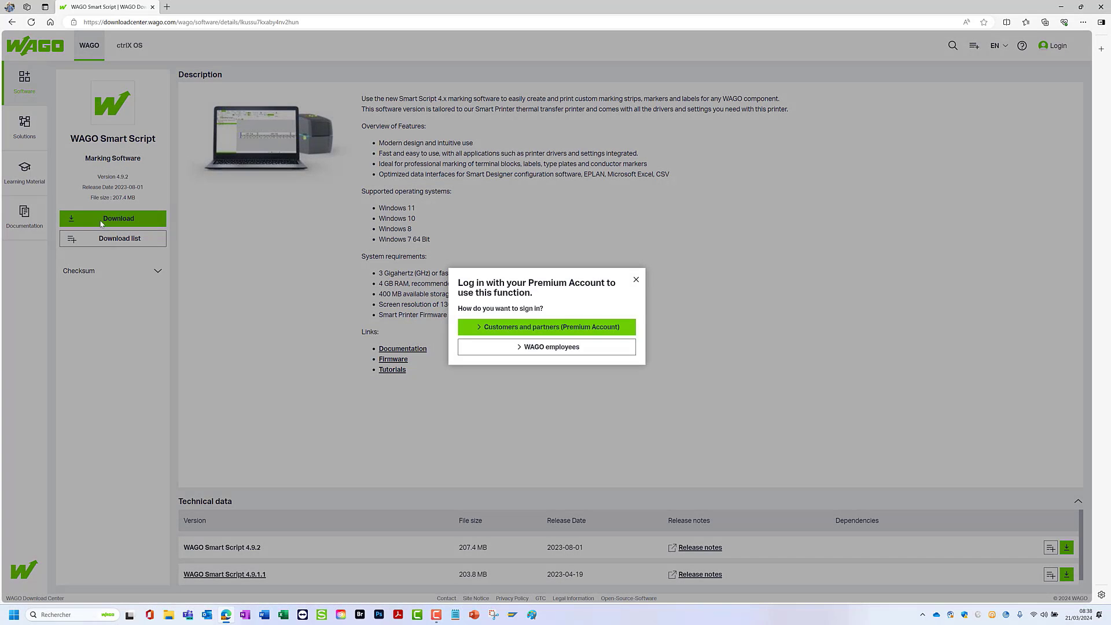
pyautogui.click(554, 328)
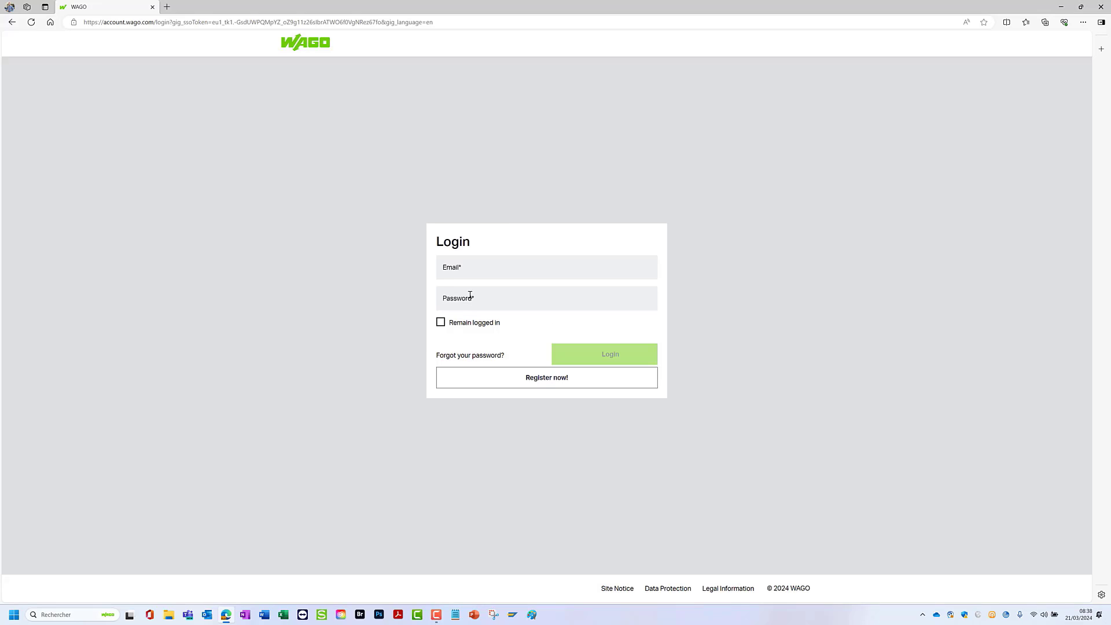
pyautogui.click(470, 295)
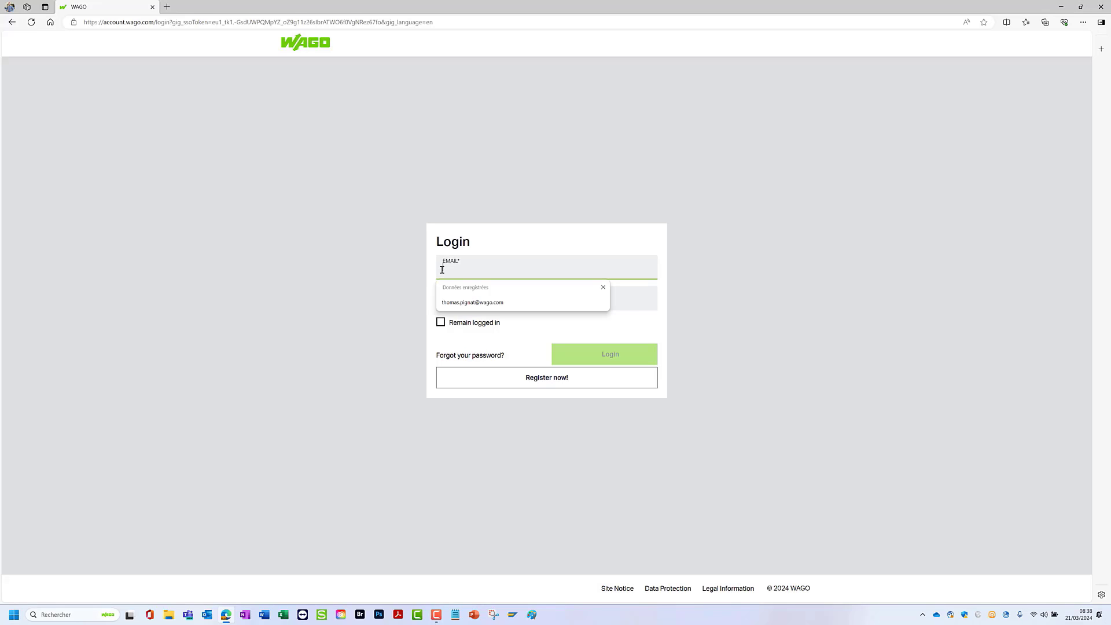
pyautogui.click(627, 300)
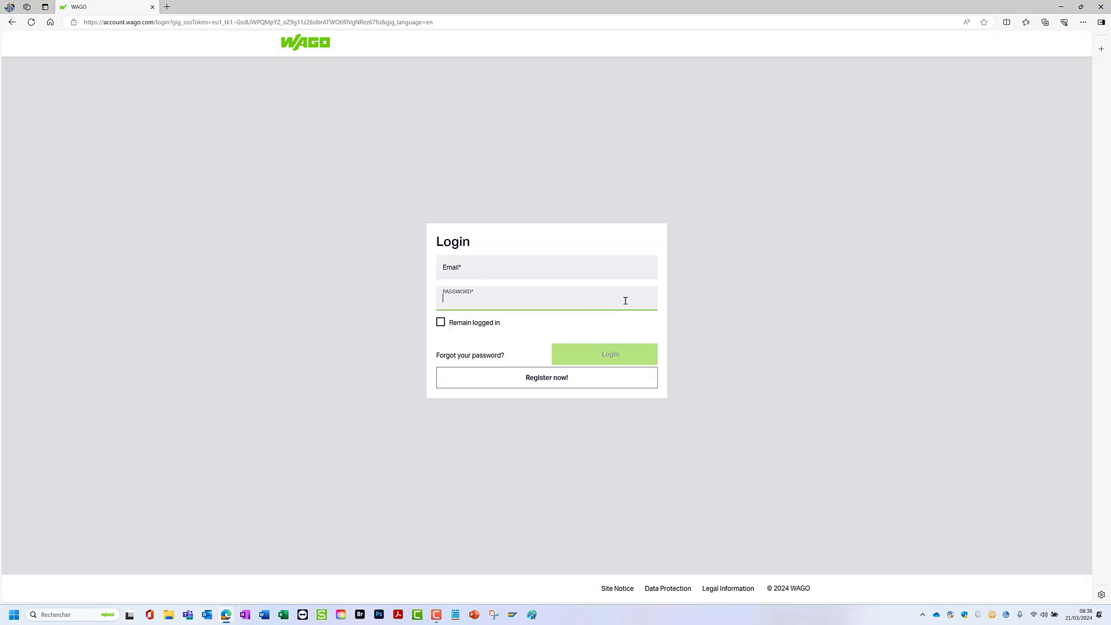
pyautogui.click(538, 385)
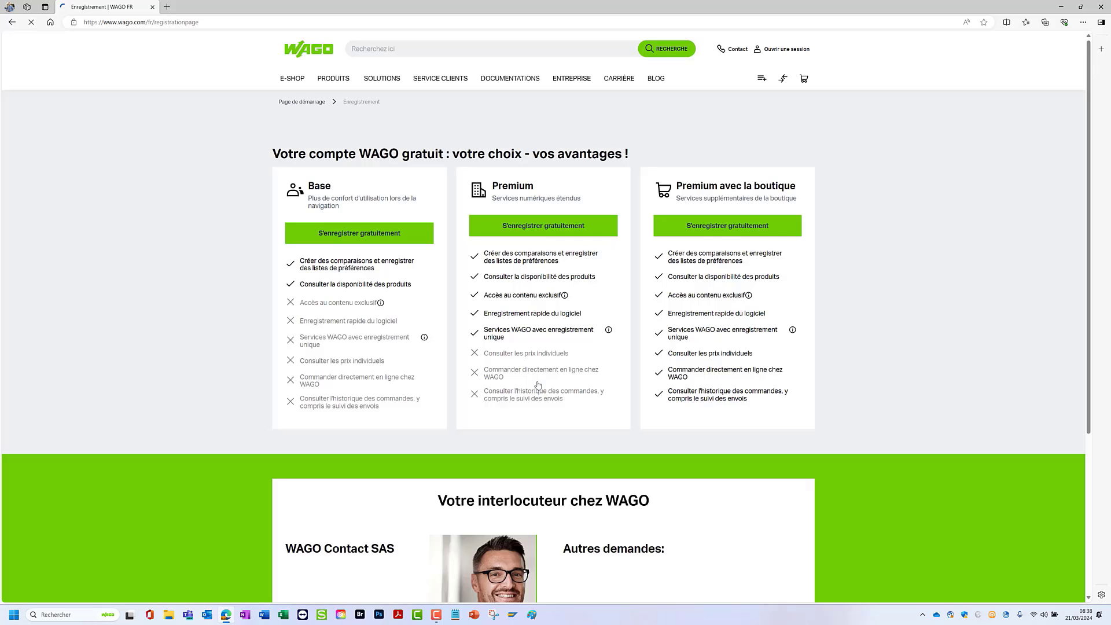
pyautogui.click(540, 232)
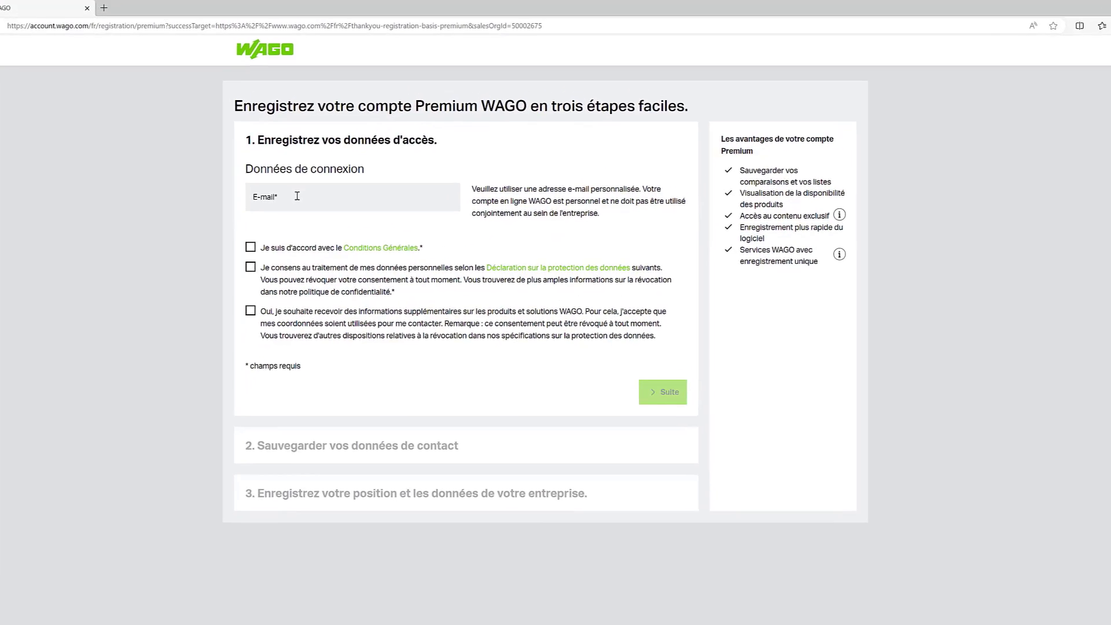
# - Fill in the registration's access data with the e-mail address and the account password, entered twice
pyautogui.click(333, 169)
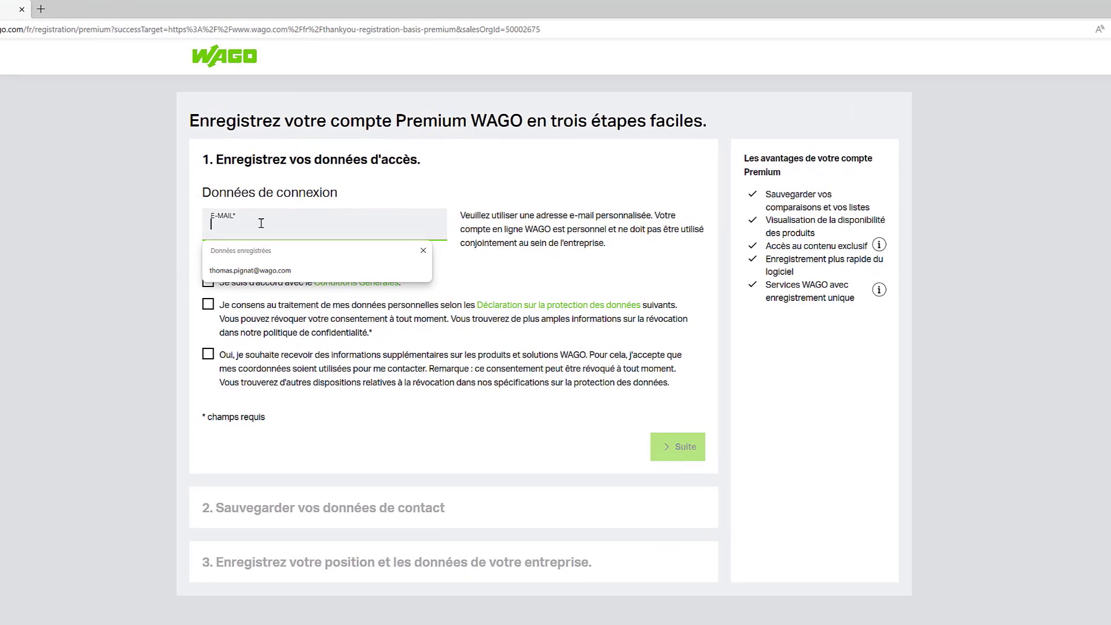
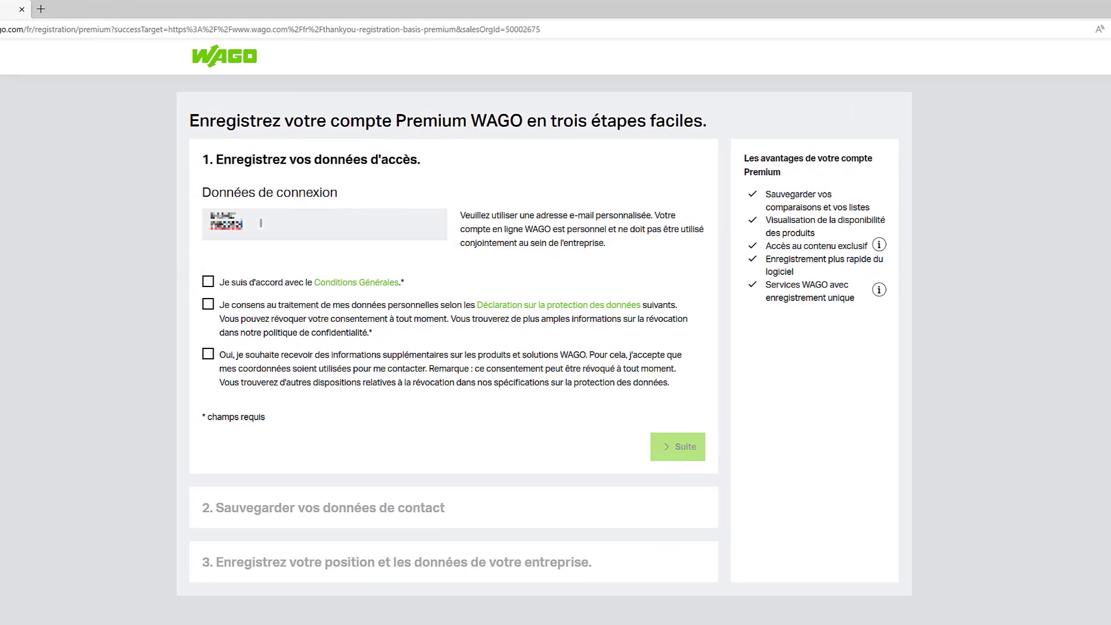
pyautogui.press('Tab')
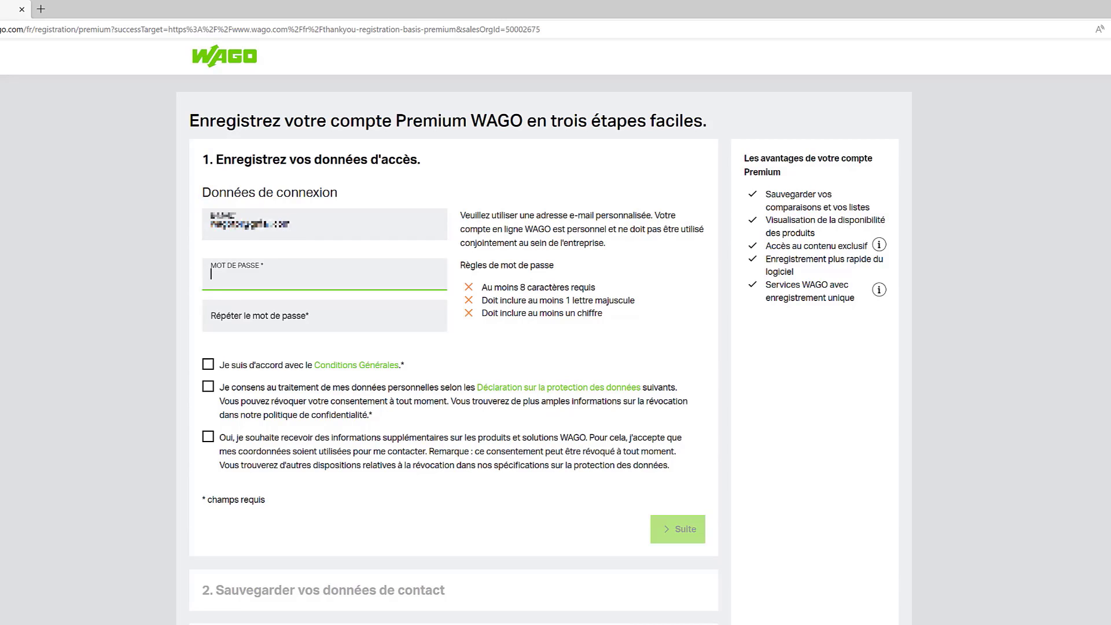
pyautogui.write('1•••••••••')
pyautogui.press('Tab')
pyautogui.write('••••••••••')
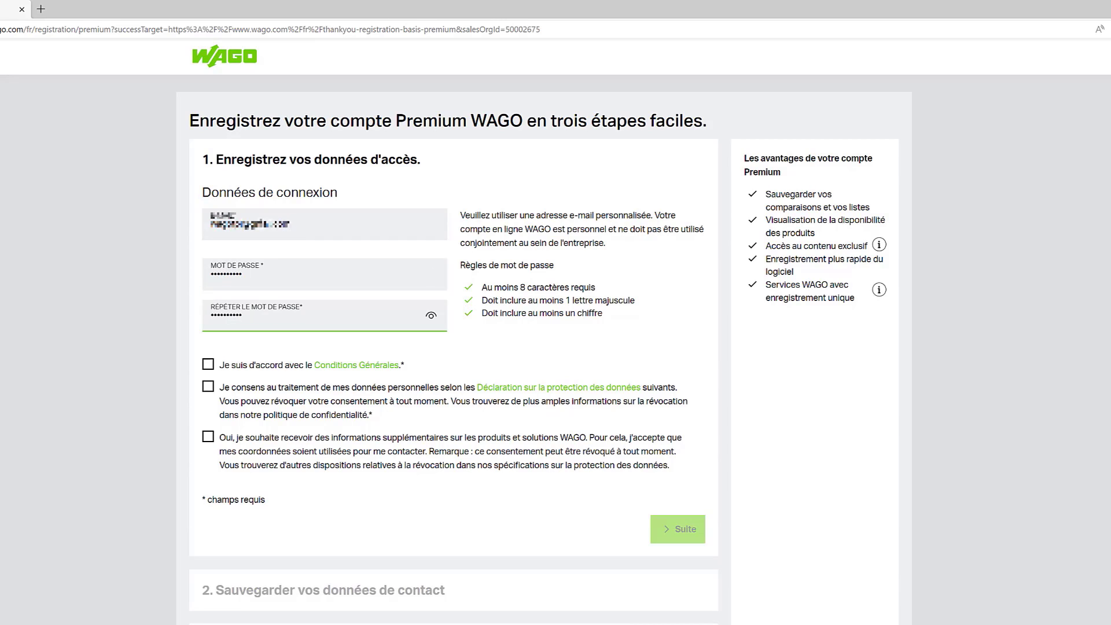
# - Accept the general conditions and the personal data processing consent, and continue to the contact data
pyautogui.click(208, 365)
pyautogui.click(208, 387)
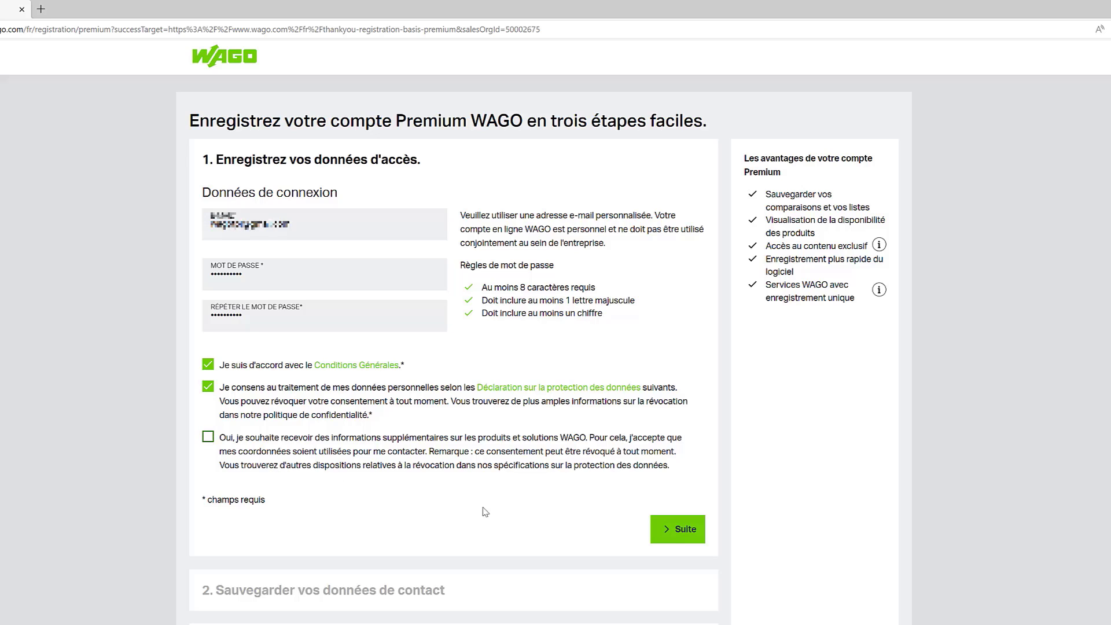
pyautogui.click(682, 533)
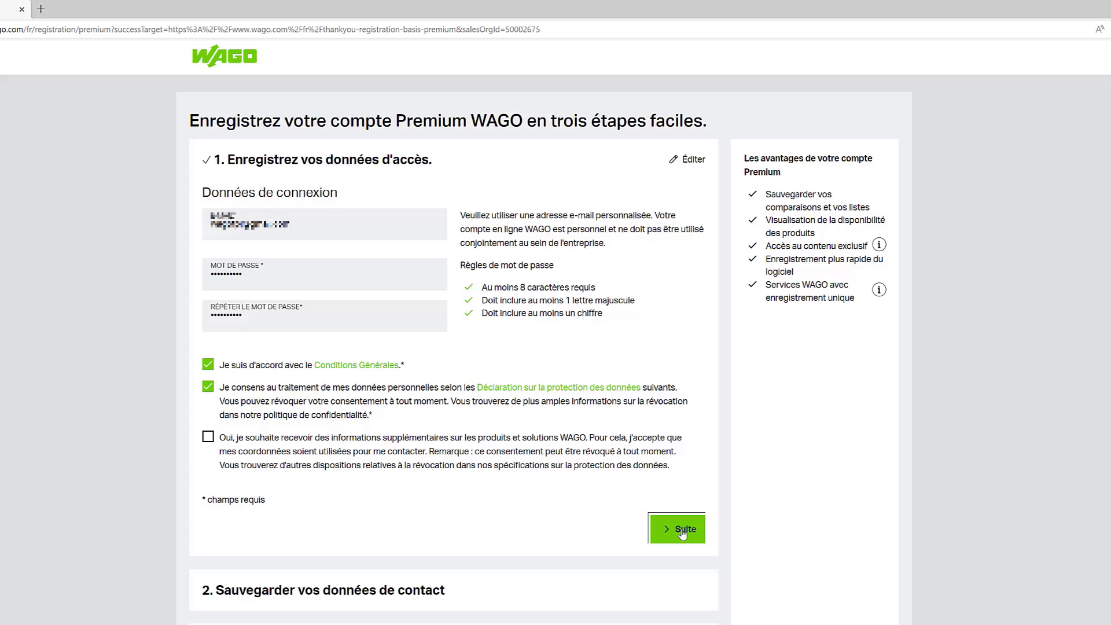
# - Set the contact title to Monsieur, enter the first and last name, and continue to the company data
pyautogui.click(284, 254)
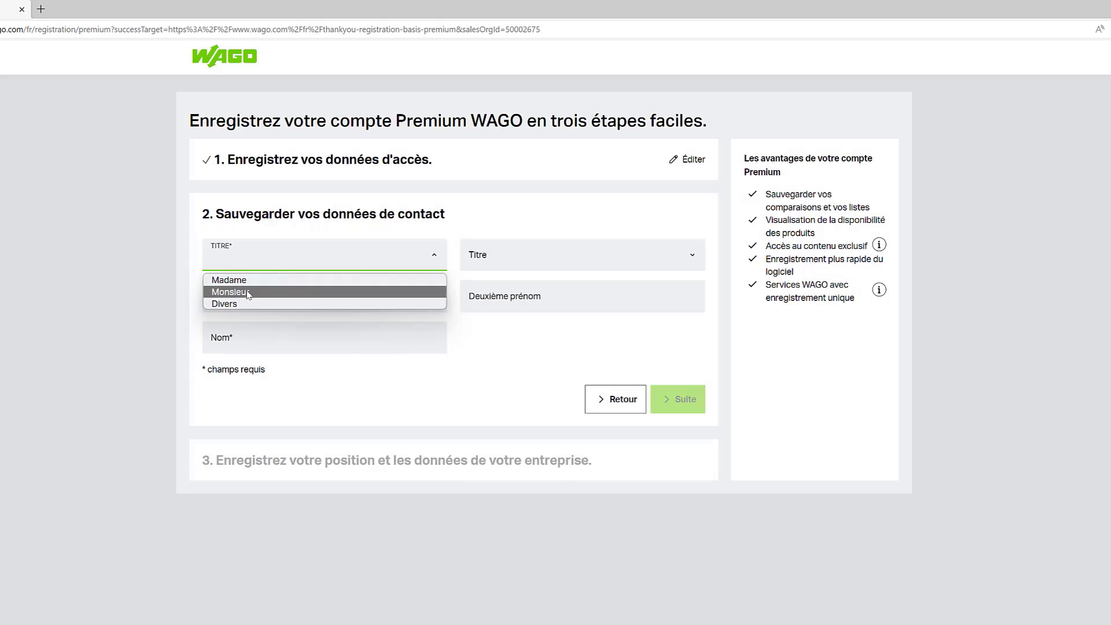
pyautogui.click(234, 292)
pyautogui.click(239, 295)
pyautogui.press('Tab')
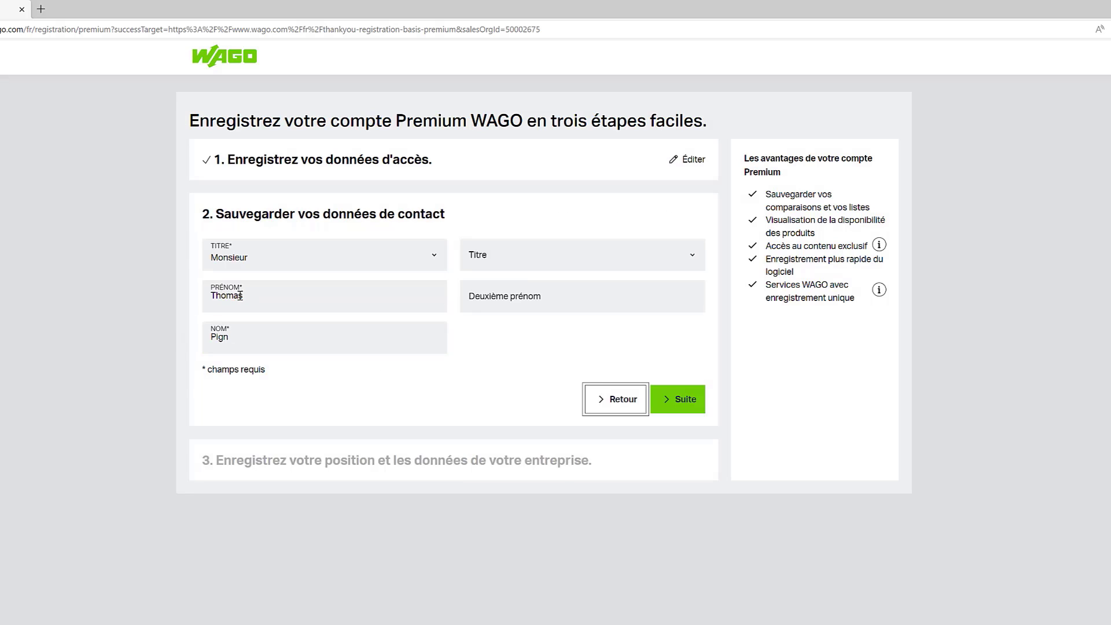
pyautogui.click(686, 405)
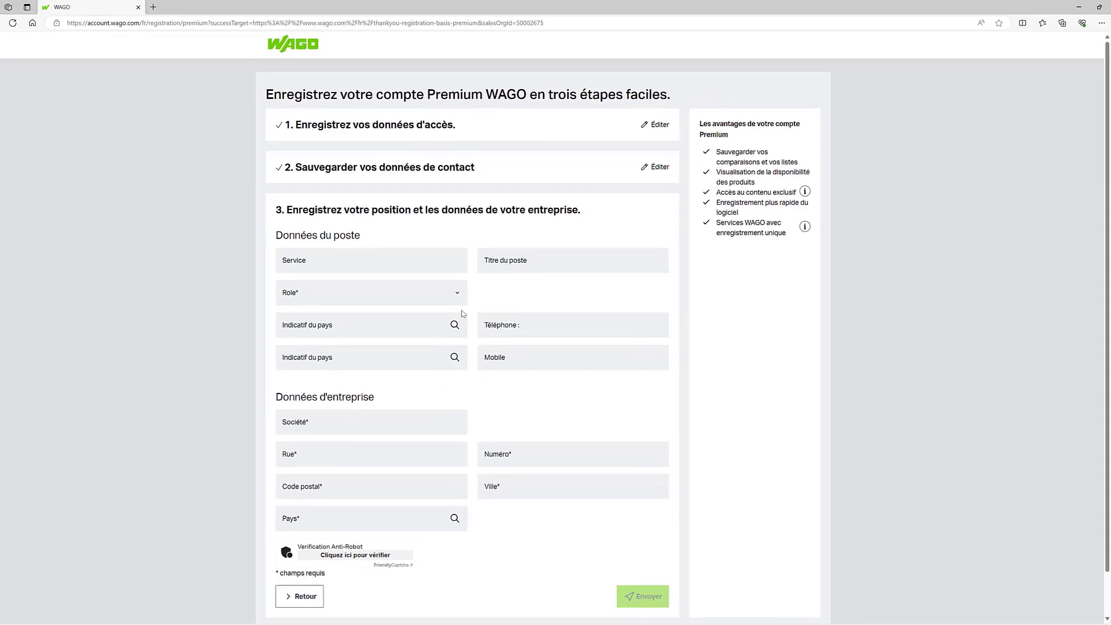
# - Set the role to Conception/Développement/Technologie, fill in WAGO's saved company address, pass the anti-robot verification and submit the registration
pyautogui.click(381, 294)
pyautogui.click(340, 360)
pyautogui.click(351, 422)
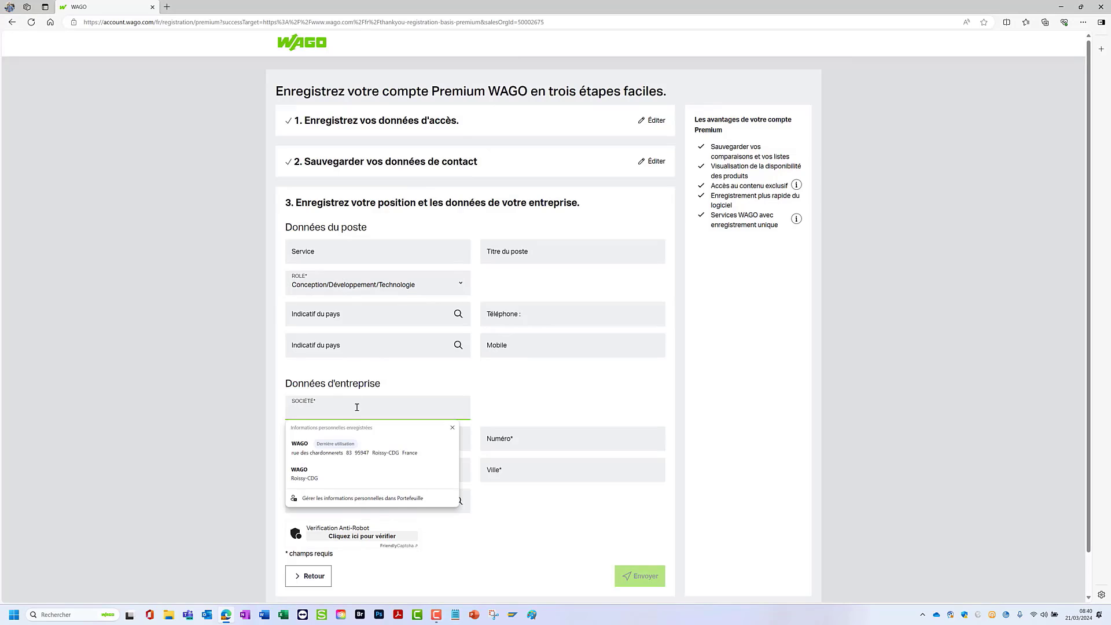
pyautogui.click(375, 455)
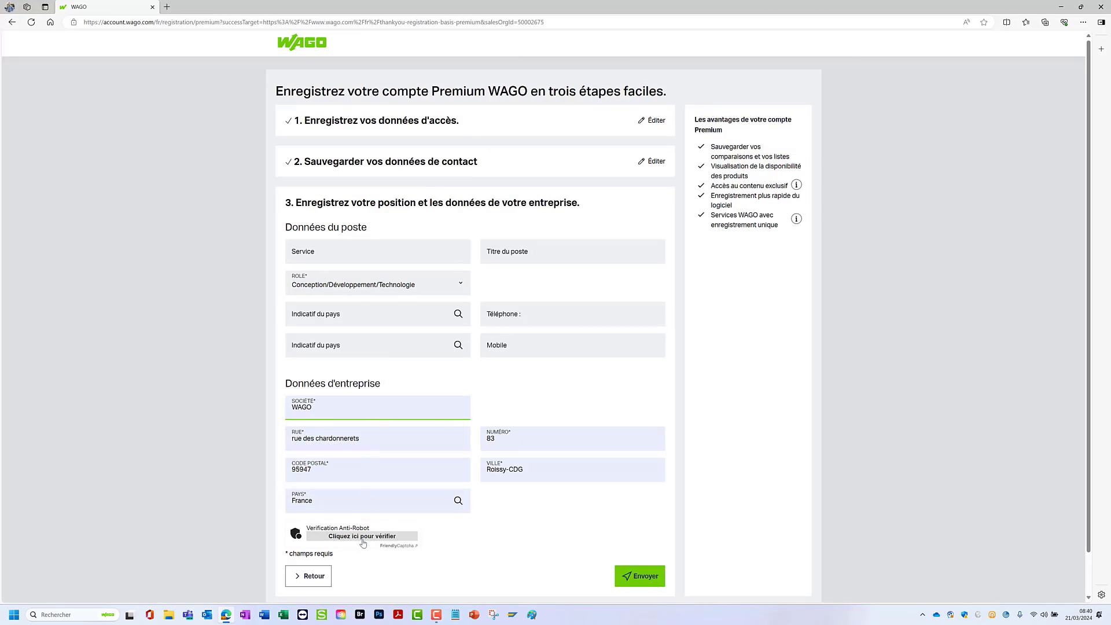
pyautogui.click(363, 537)
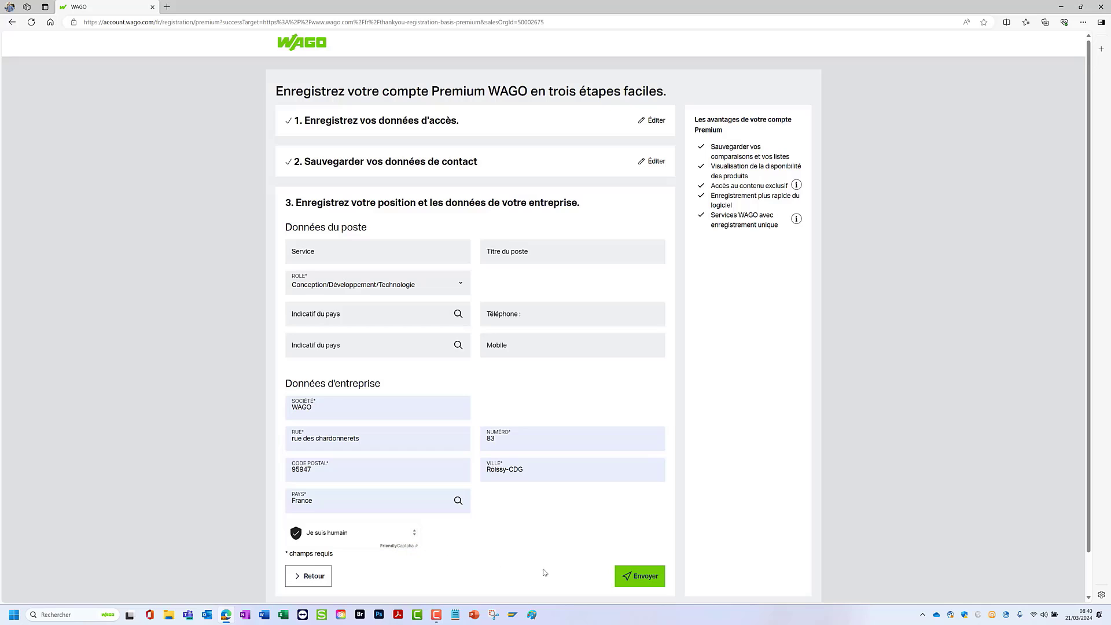
pyautogui.click(649, 585)
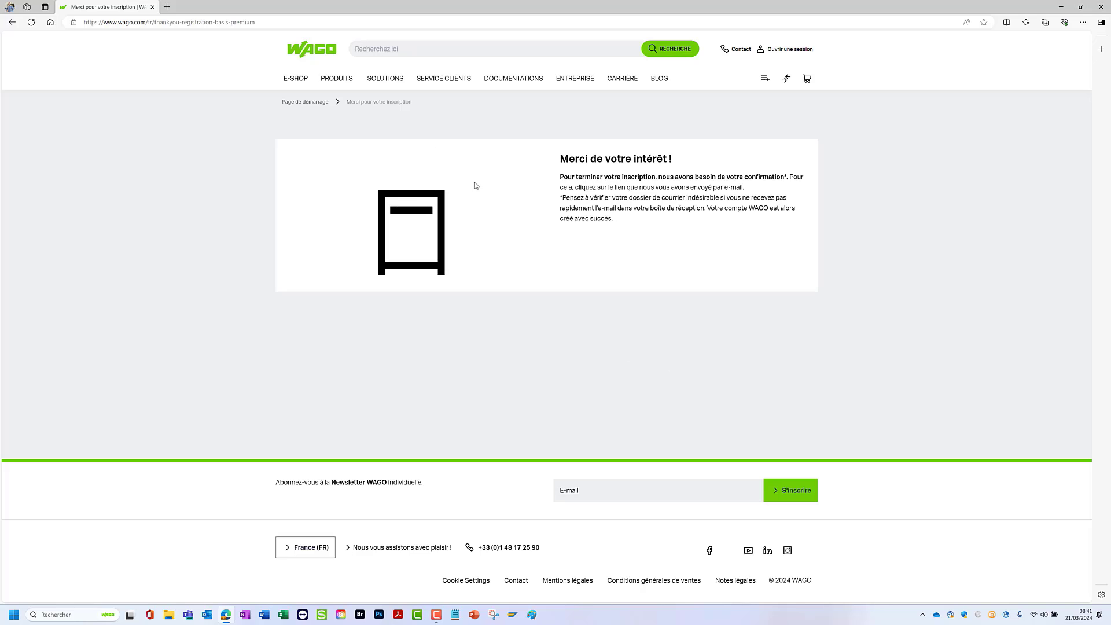
# - Return to the SmartSCRIPT solution page and reopen the Smart Script software entry in the download center
pyautogui.click(387, 81)
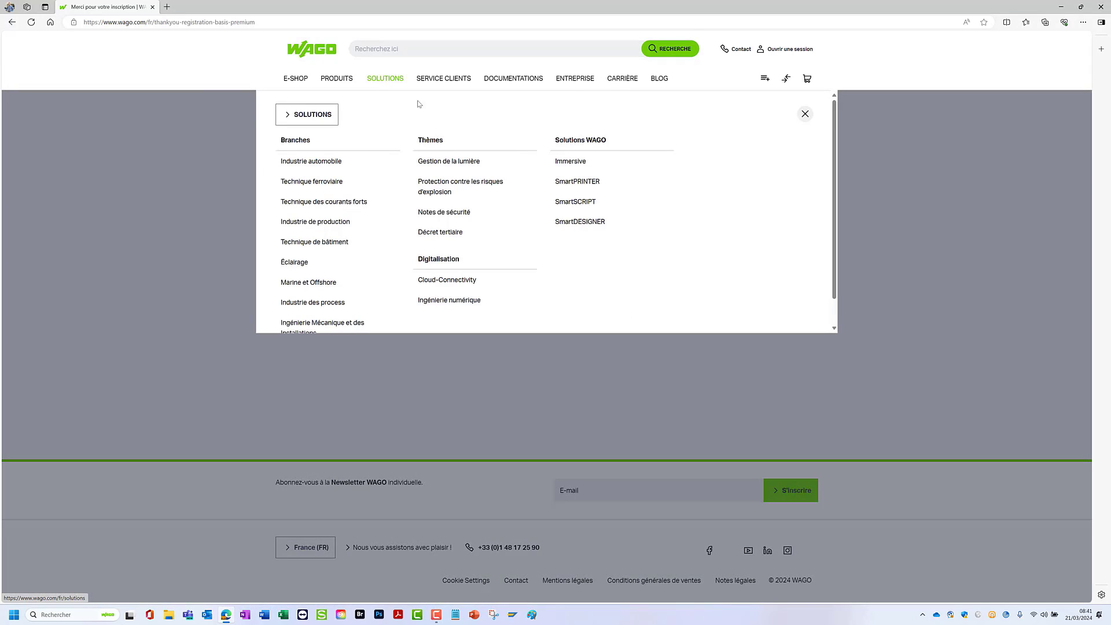
pyautogui.click(582, 203)
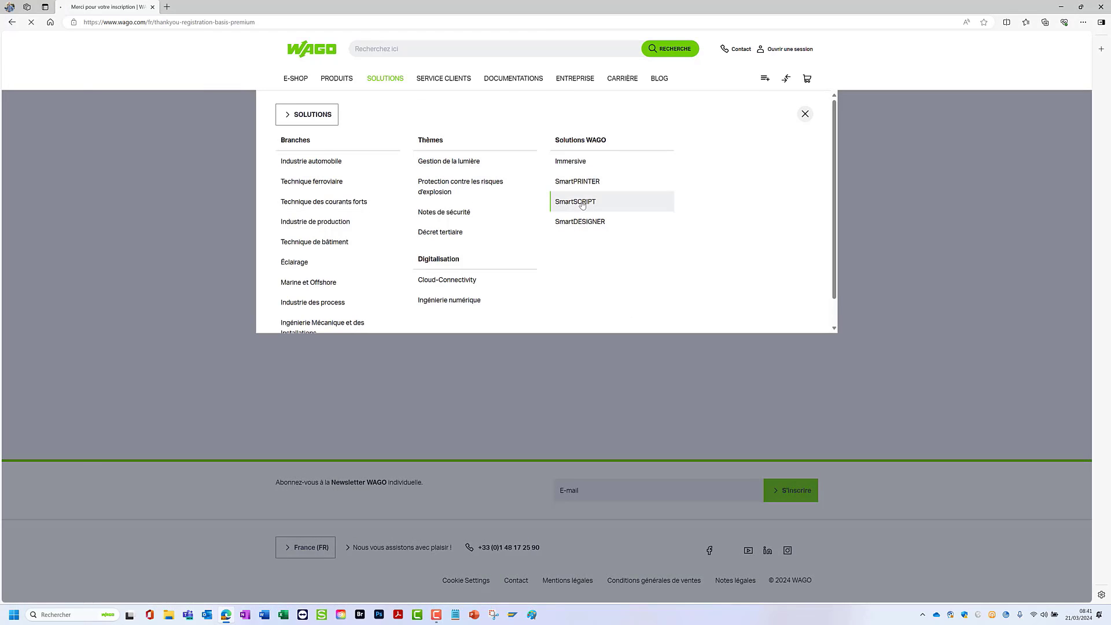
pyautogui.scroll(-15, 583, 205)
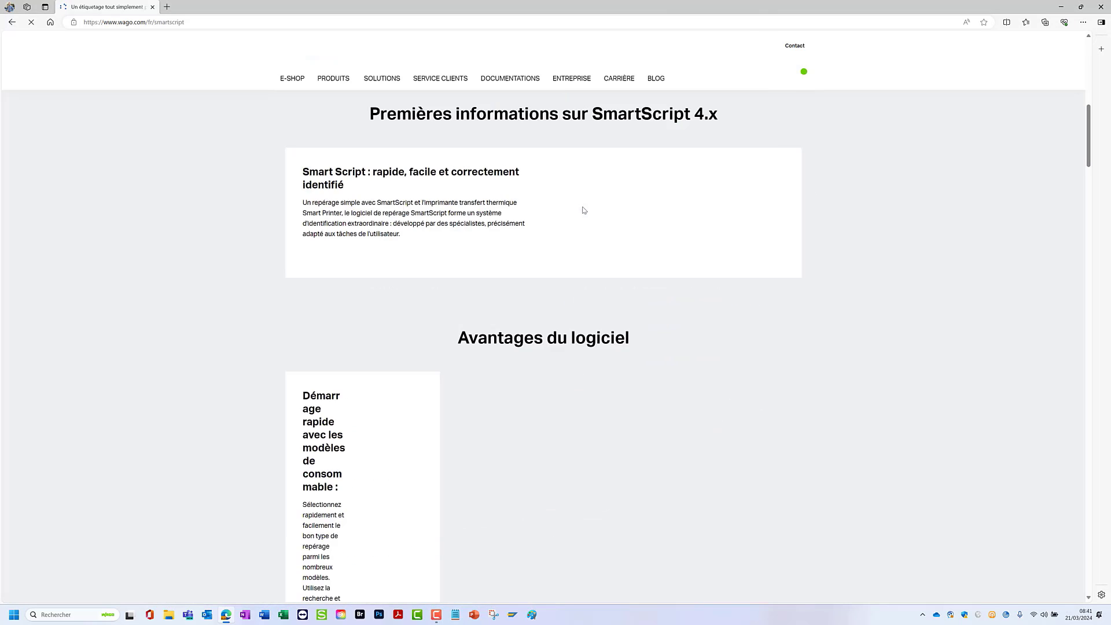
pyautogui.scroll(-8, 584, 210)
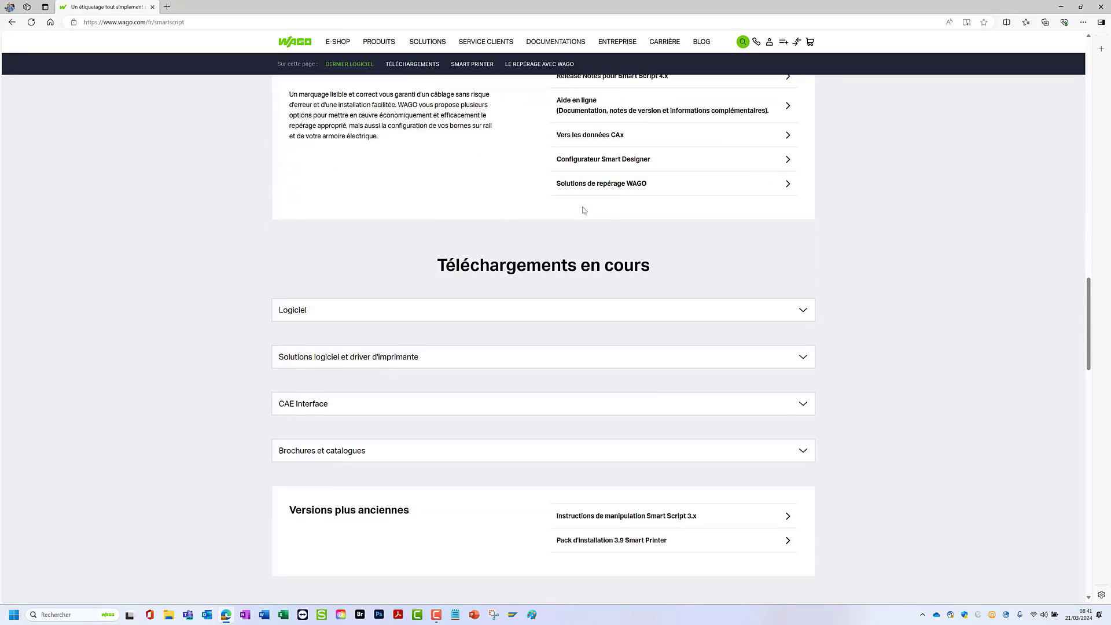
pyautogui.click(379, 309)
pyautogui.click(790, 350)
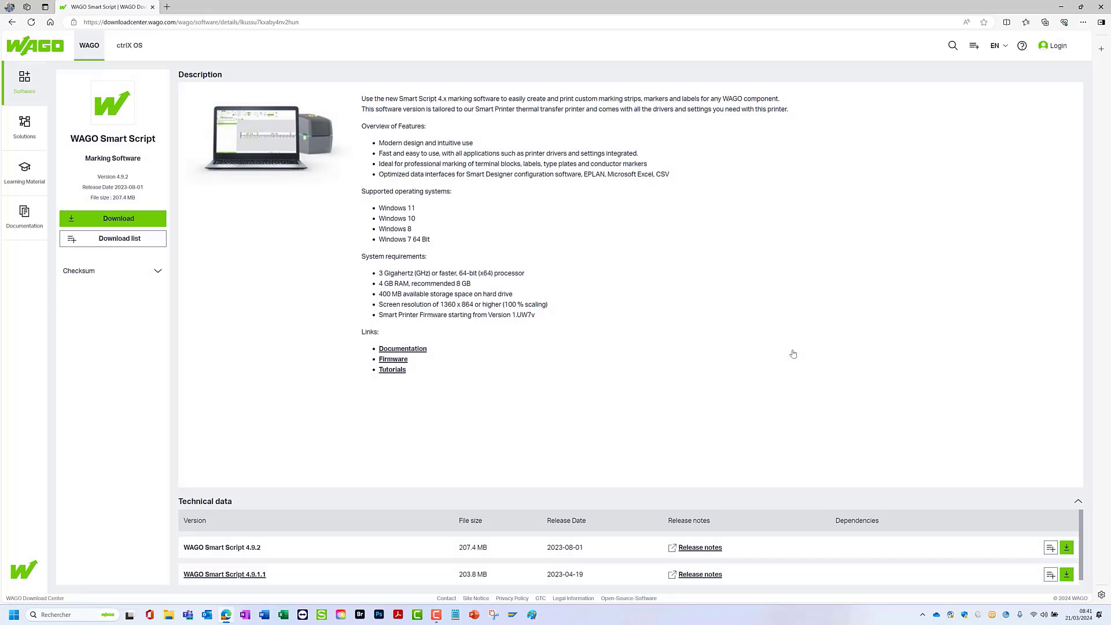
# - Request the Smart Script download and log in as a Premium Account customer with the account e-mail and password
pyautogui.click(141, 224)
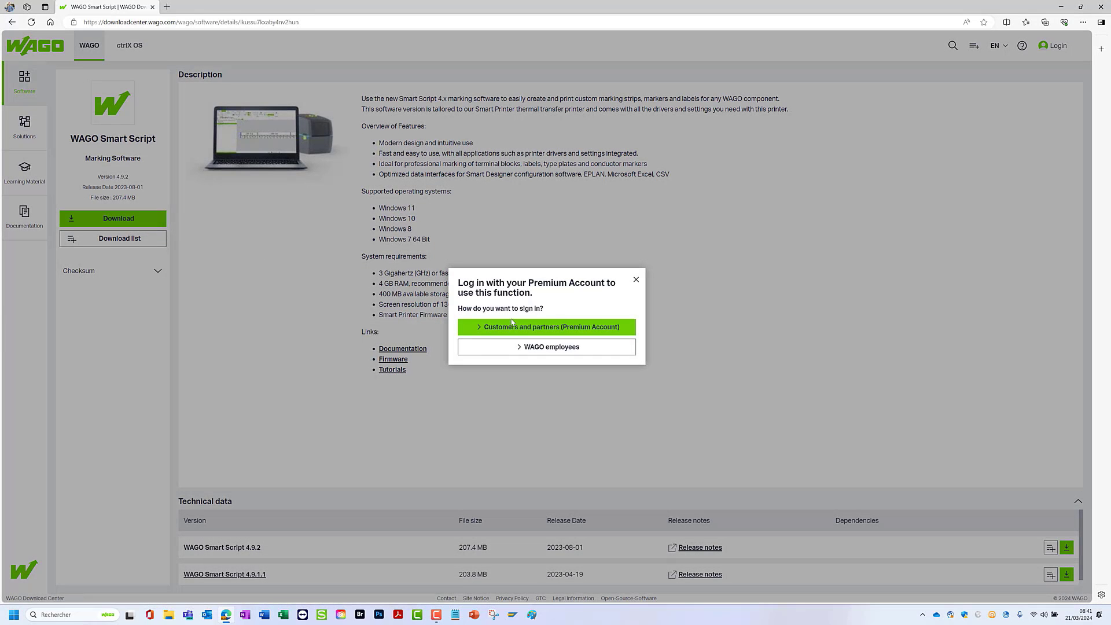
pyautogui.click(549, 329)
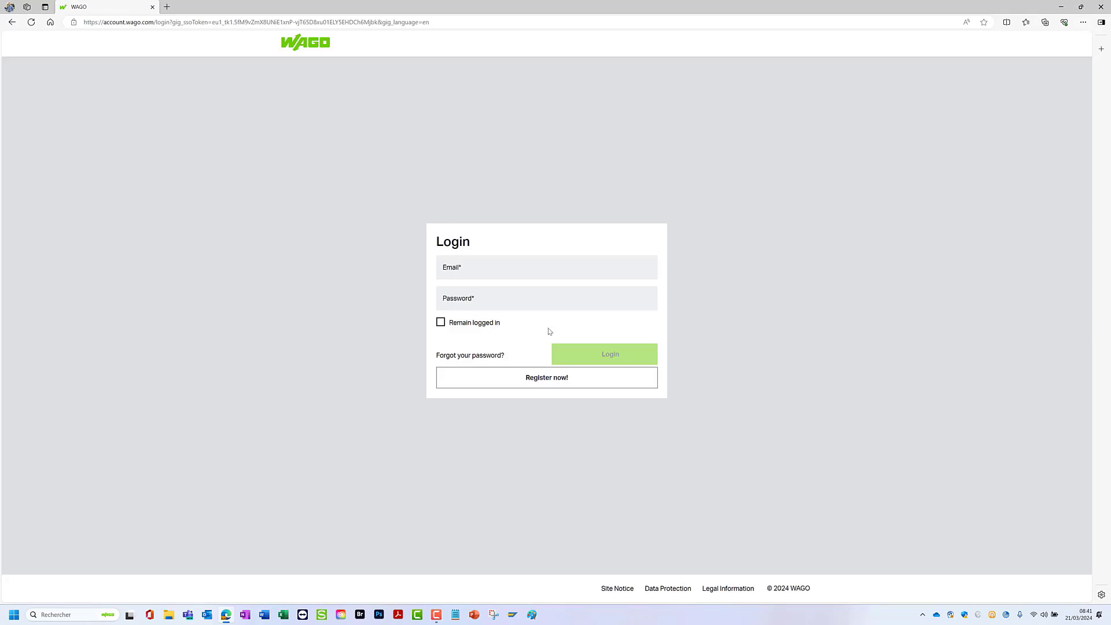
pyautogui.click(462, 279)
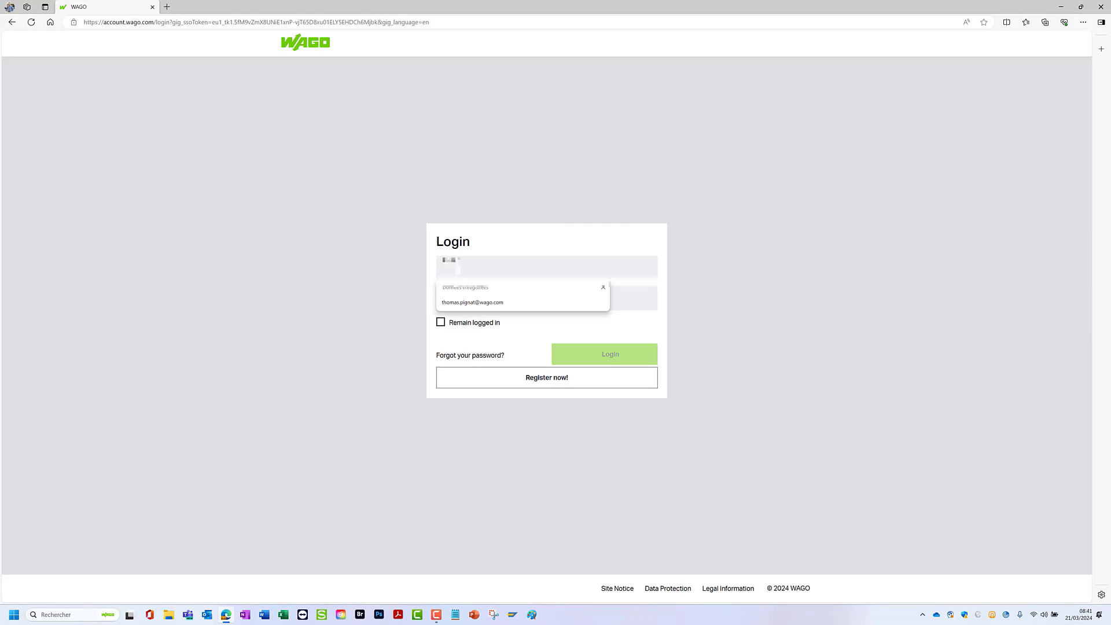
pyautogui.moveTo(517, 267); pyautogui.dragTo(419, 263)
pyautogui.press('Tab')
pyautogui.write('••••••••')
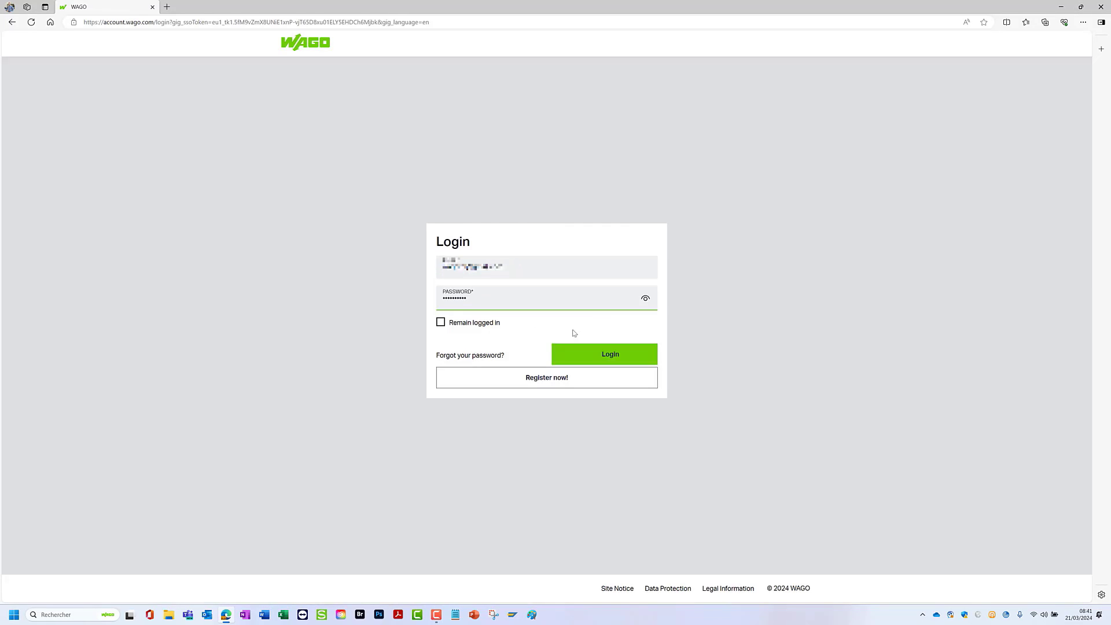
pyautogui.click(610, 354)
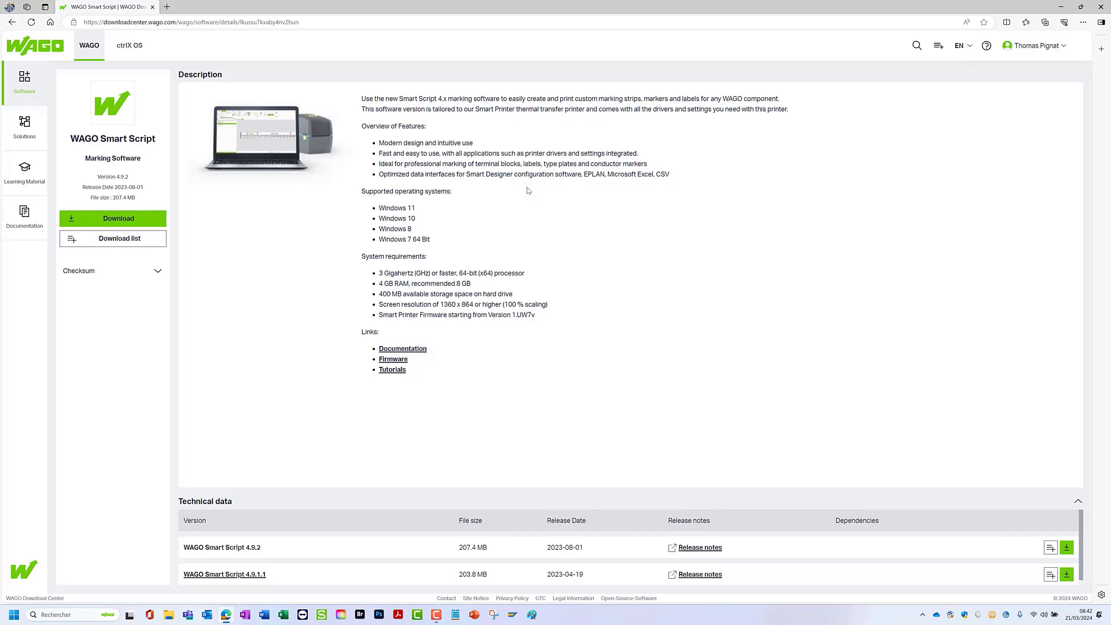
# - Accept the data protection consent and WAGO Software License Terms, download Smart Script 4.9.2 and show the file in its folder
pyautogui.click(132, 220)
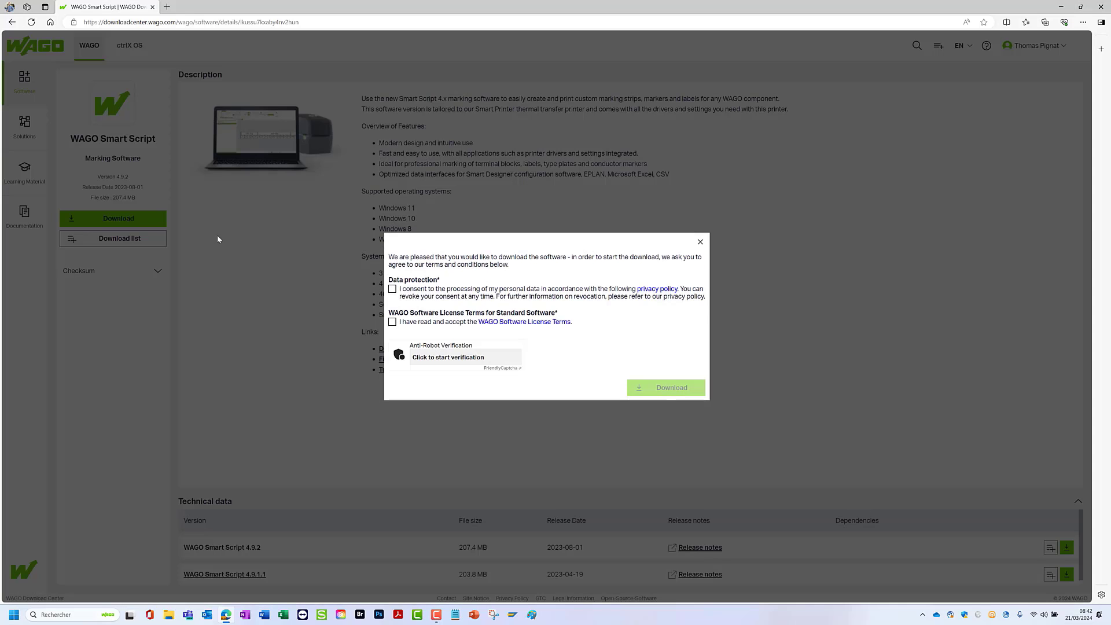
pyautogui.click(393, 290)
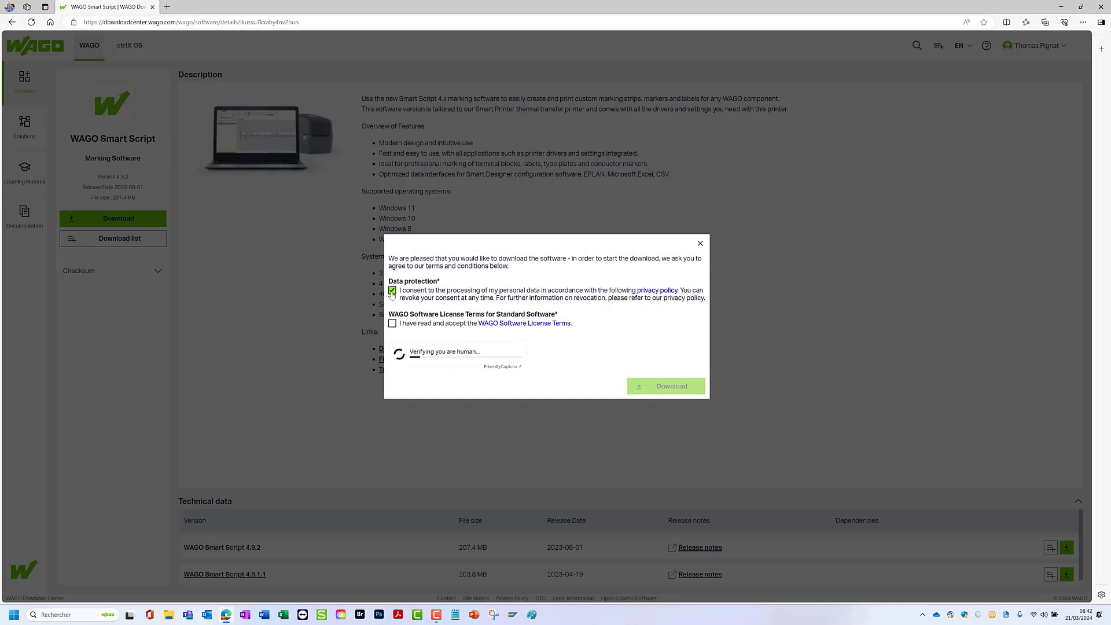
pyautogui.click(392, 322)
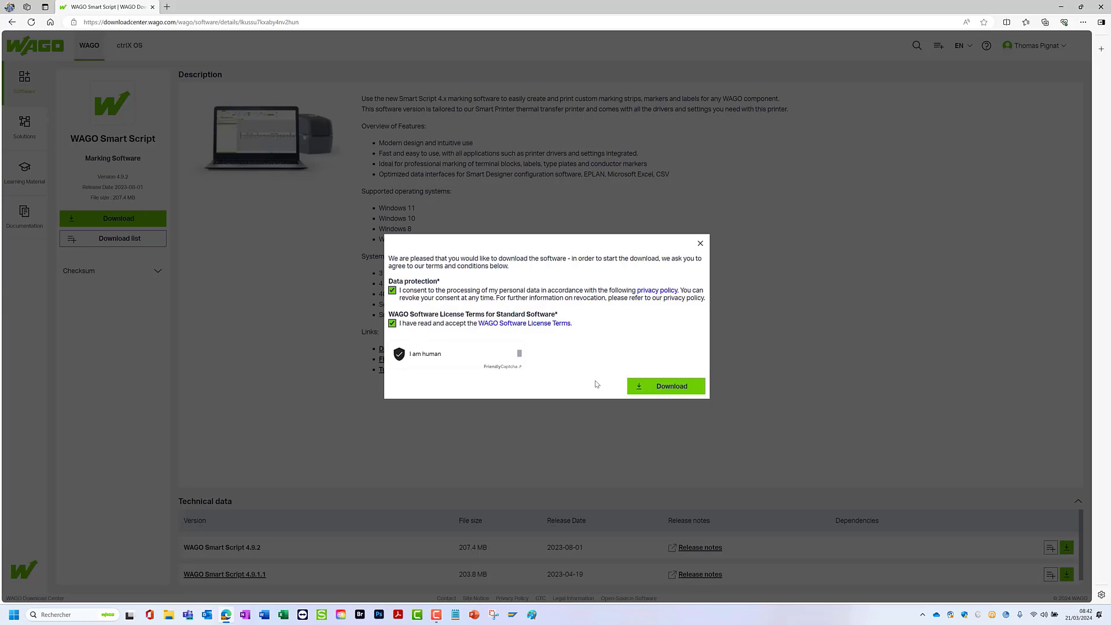
pyautogui.click(642, 387)
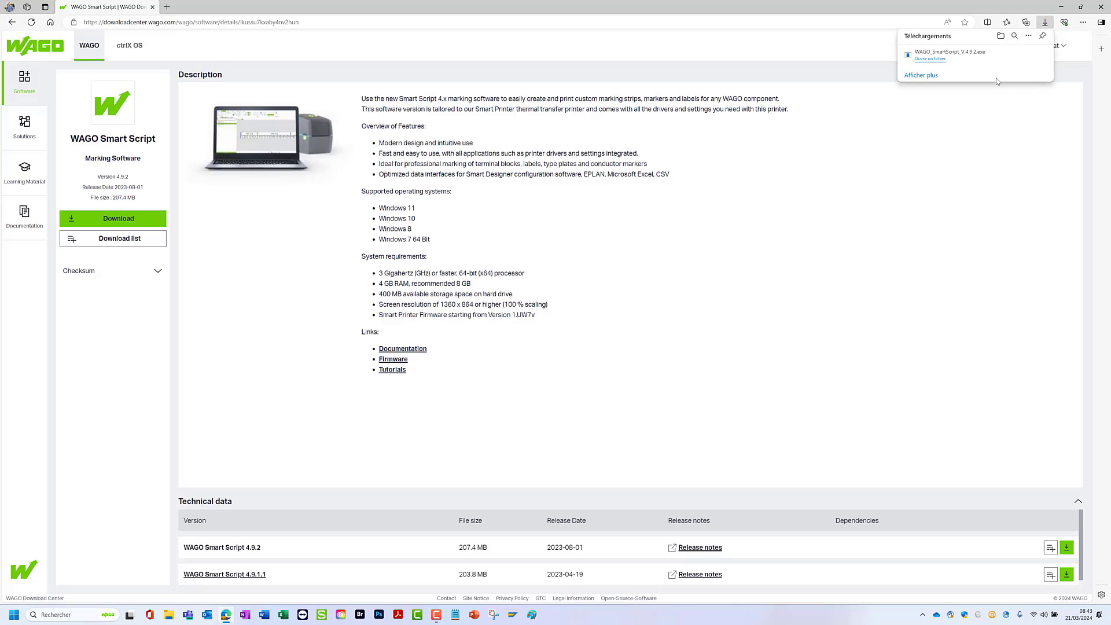
pyautogui.click(931, 60)
pyautogui.click(1016, 55)
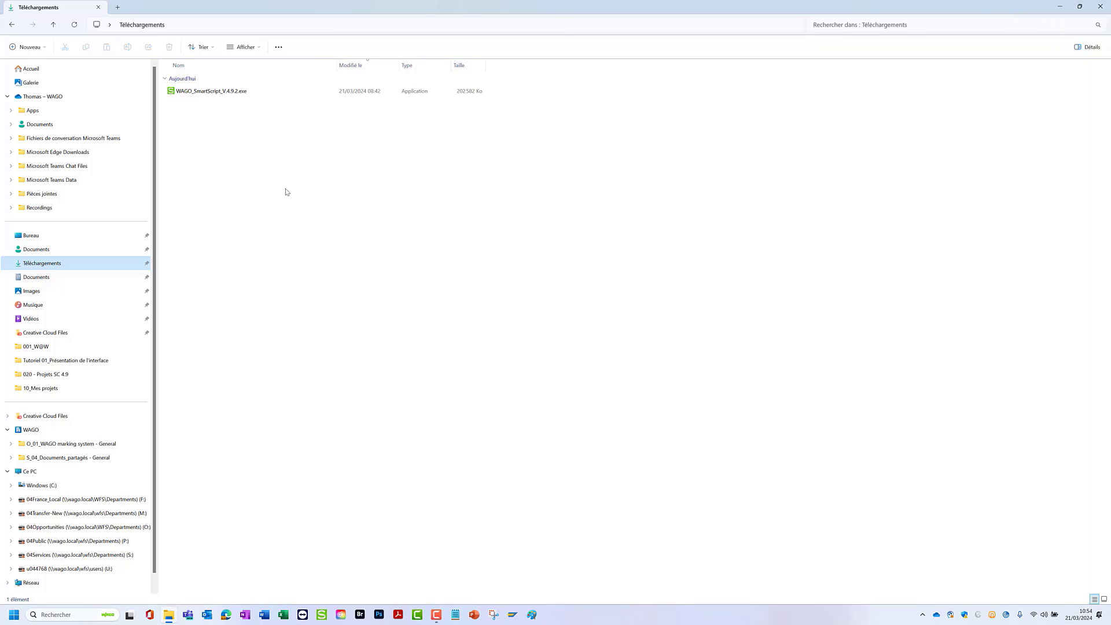
# - Install SmartScript from WAGO_SmartScript_V.4.9.2.exe, accepting the license agreement and the default destination folder, and close the downloads folder
pyautogui.click(206, 94)
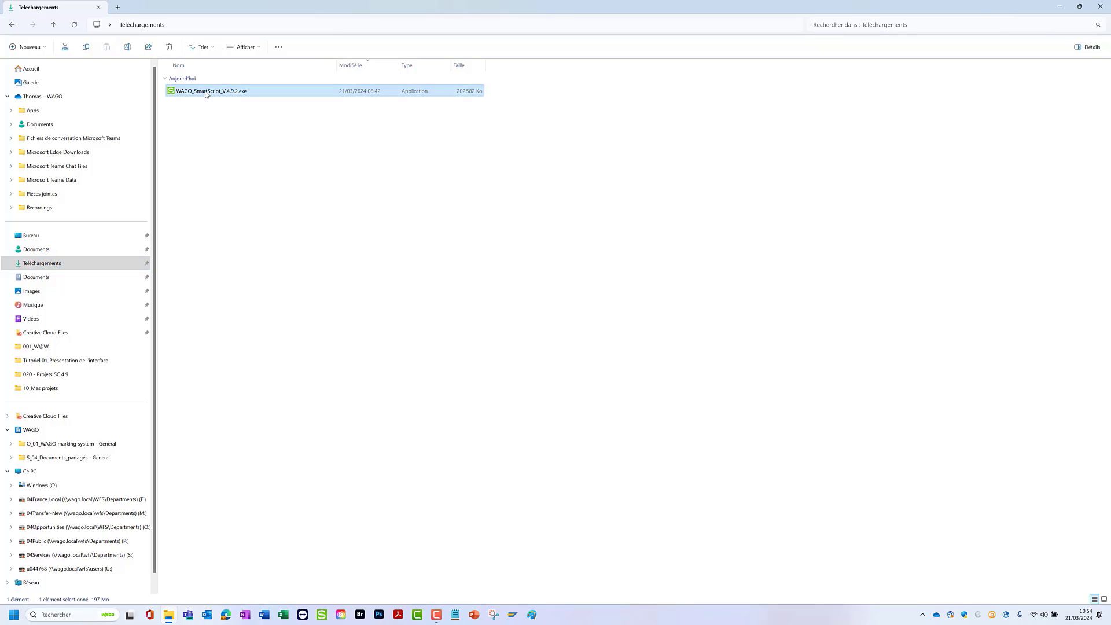
pyautogui.doubleClick(206, 94)
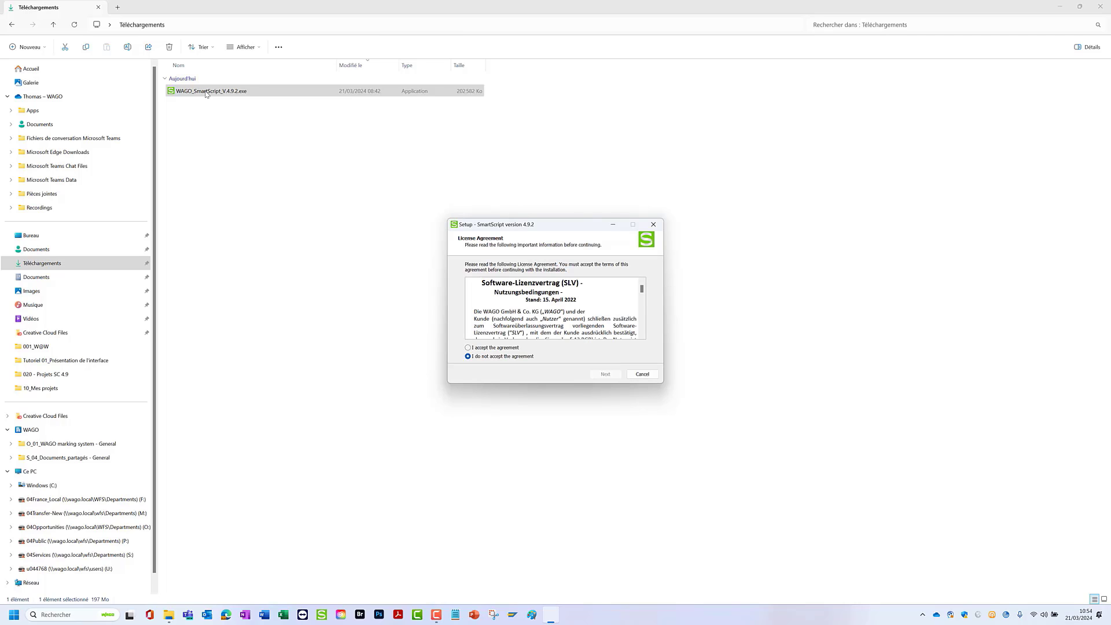
pyautogui.click(490, 350)
pyautogui.click(606, 375)
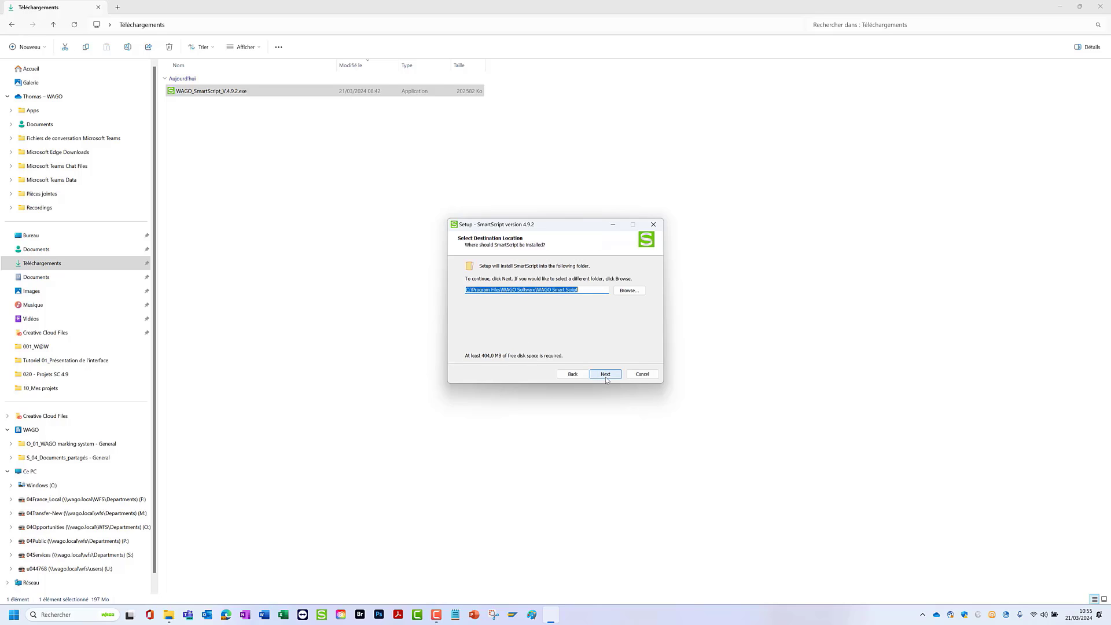
pyautogui.click(605, 374)
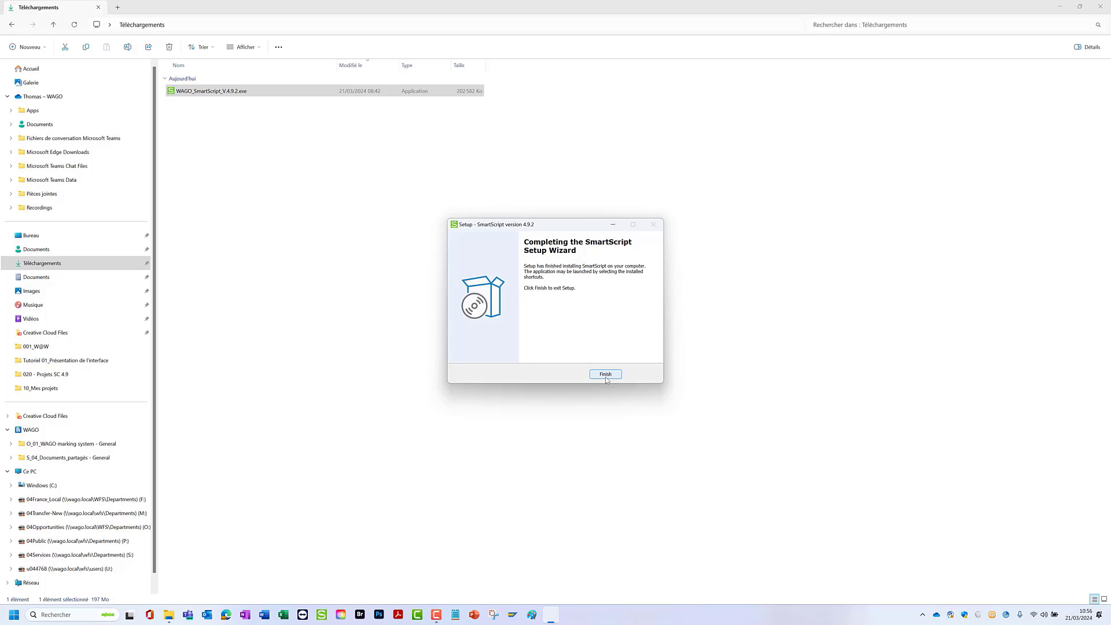
pyautogui.click(605, 375)
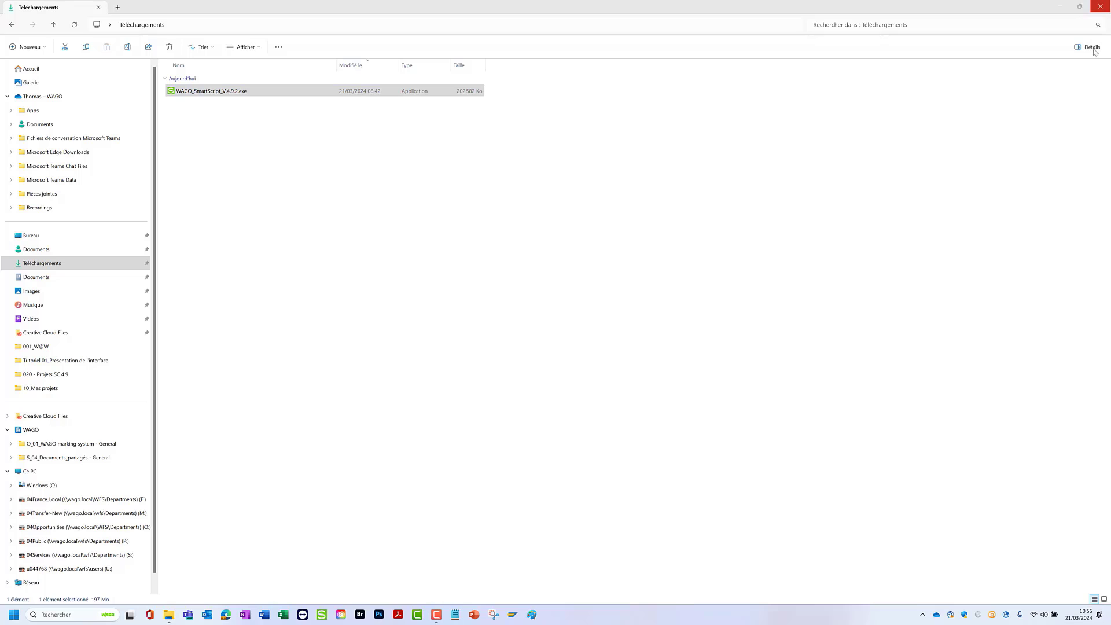
pyautogui.click(1099, 6)
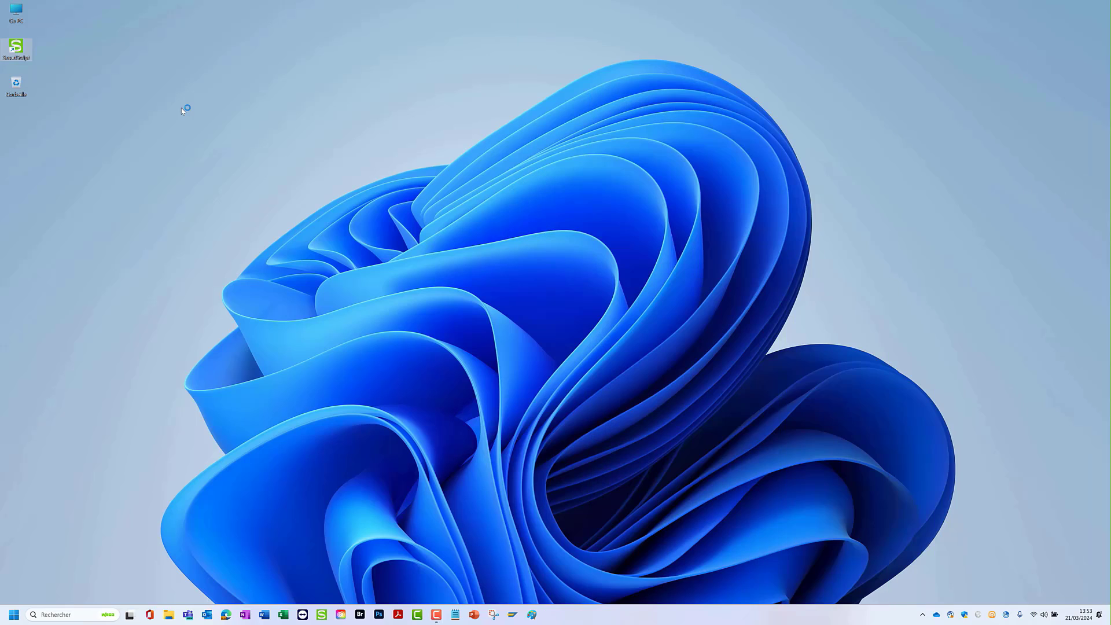
# - Launch SmartScript from the desktop and dismiss its welcome message so that it is not shown again
pyautogui.doubleClick(21, 53)
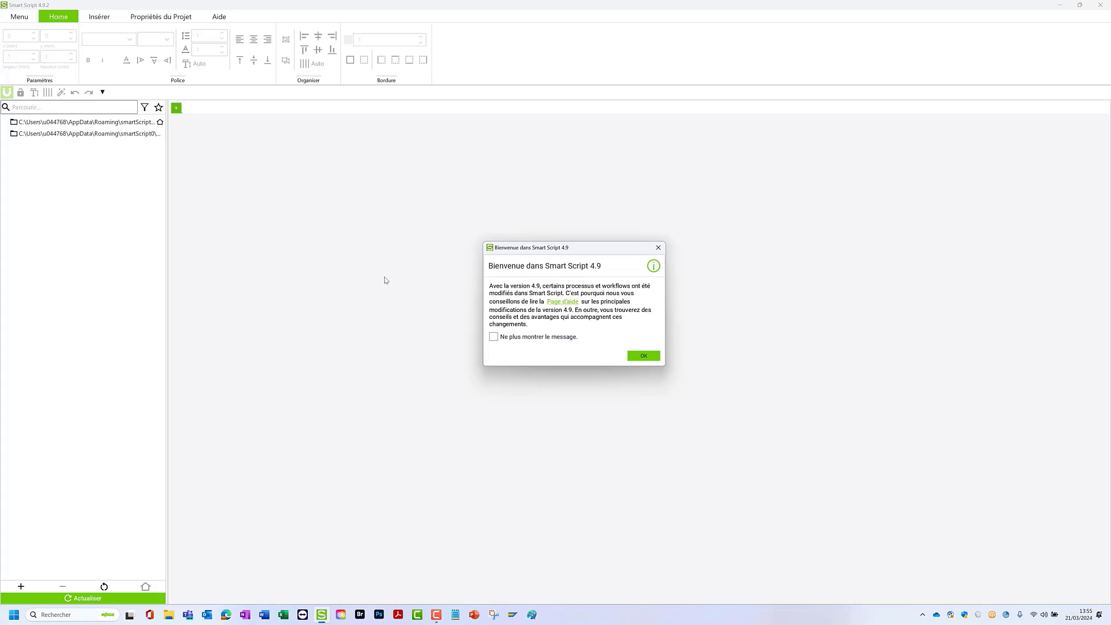
pyautogui.click(492, 337)
pyautogui.click(644, 356)
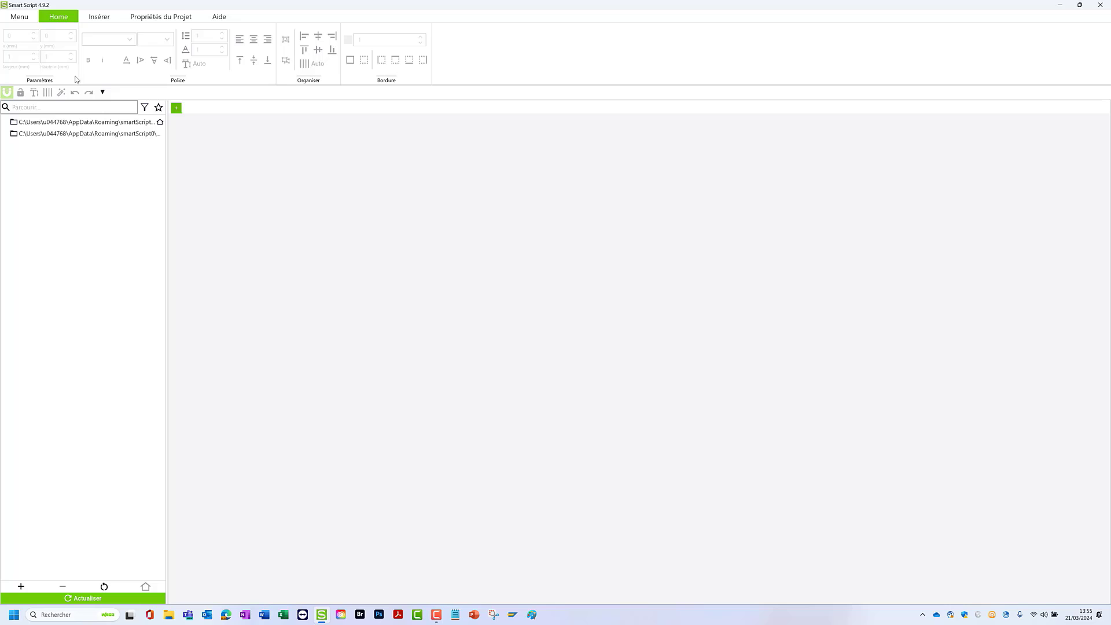
pyautogui.click(99, 18)
pyautogui.click(142, 19)
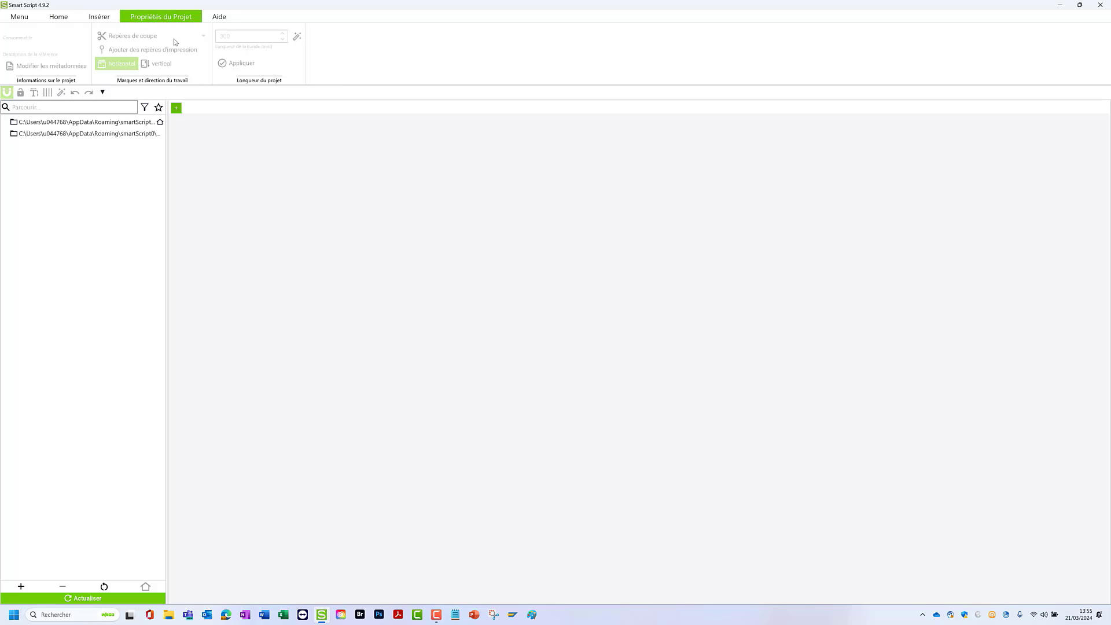
pyautogui.click(59, 17)
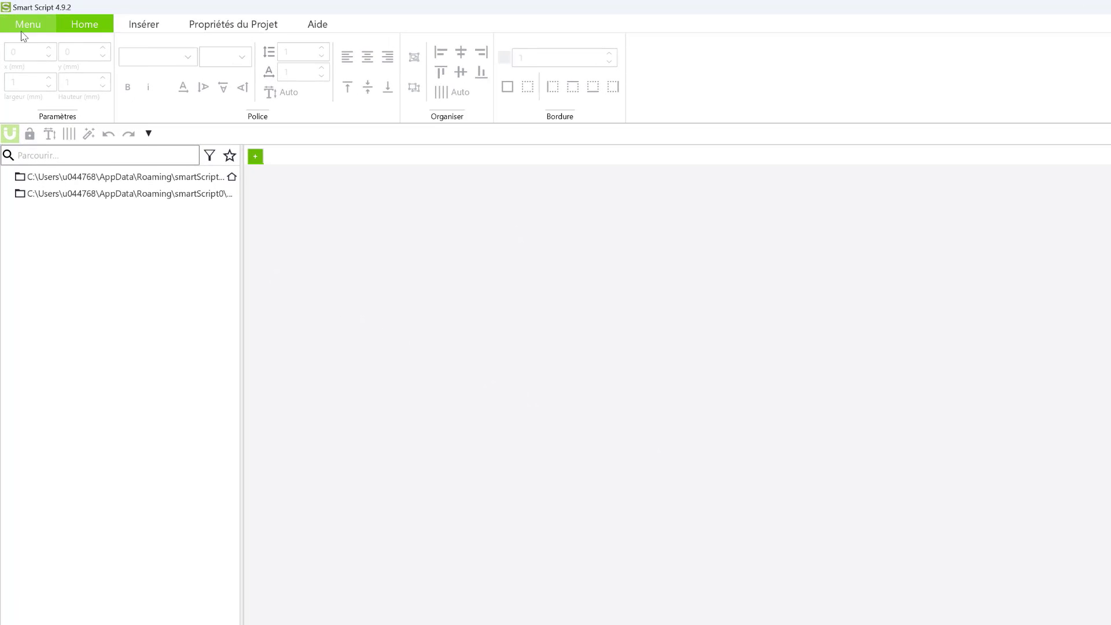
pyautogui.click(22, 35)
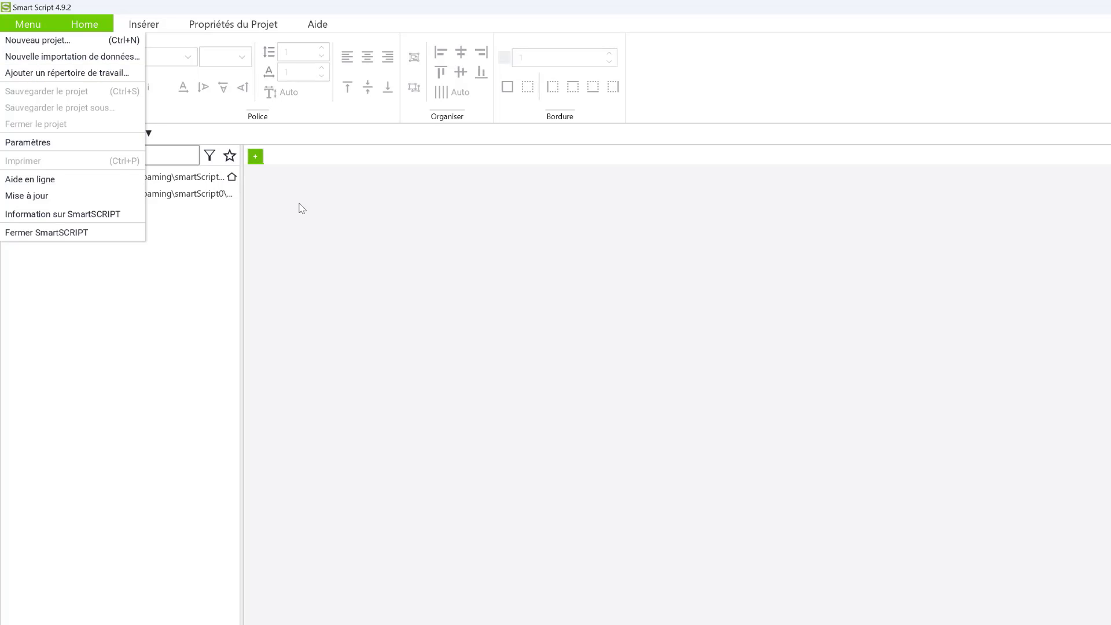
pyautogui.click(376, 275)
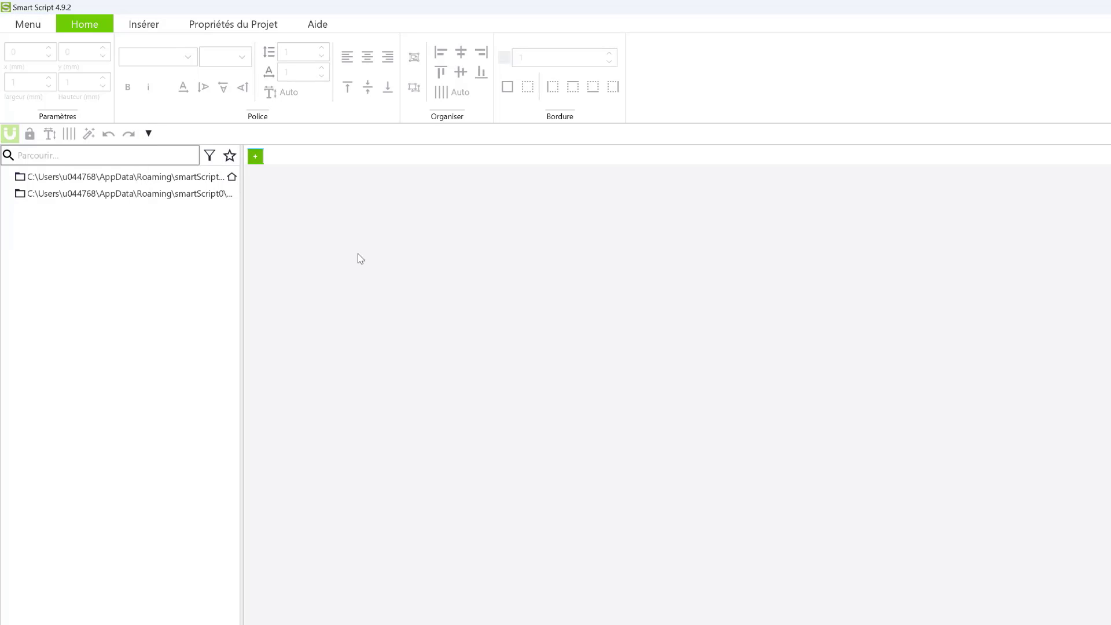
# - Start a new project, search for article 2009-110 and mark the white marking strip as a favourite
pyautogui.click(256, 157)
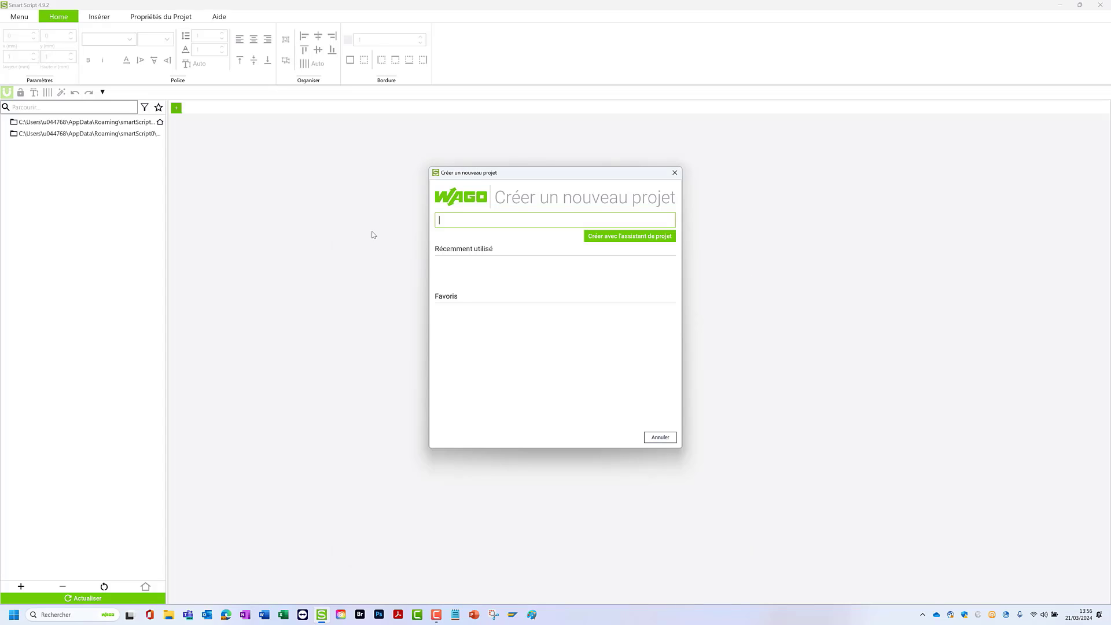
pyautogui.write('2009')
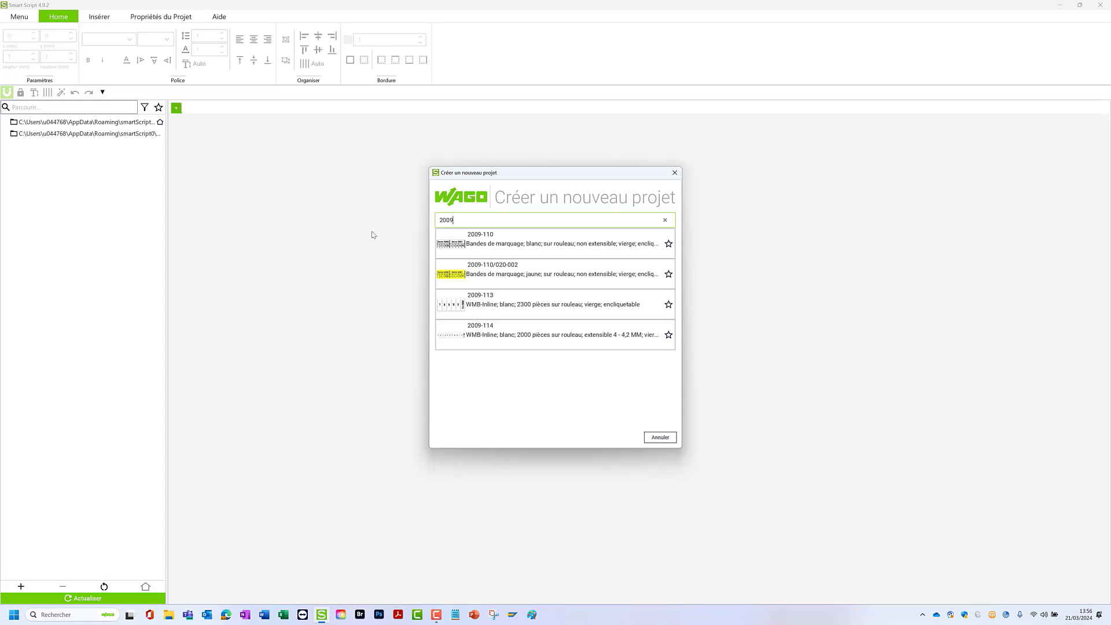
pyautogui.write('-110')
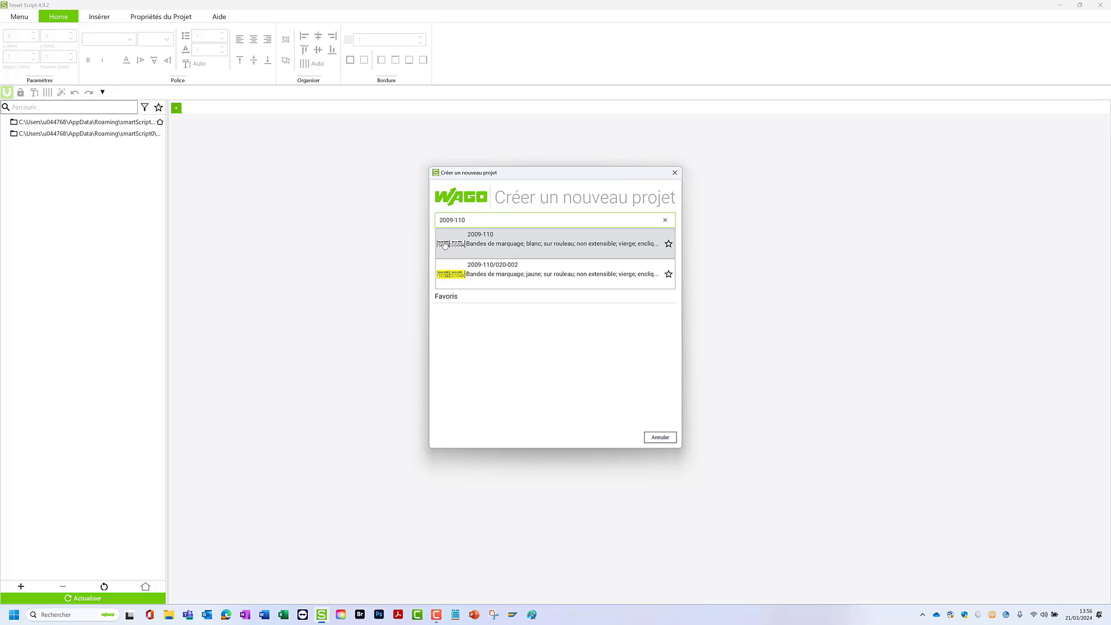
pyautogui.click(669, 244)
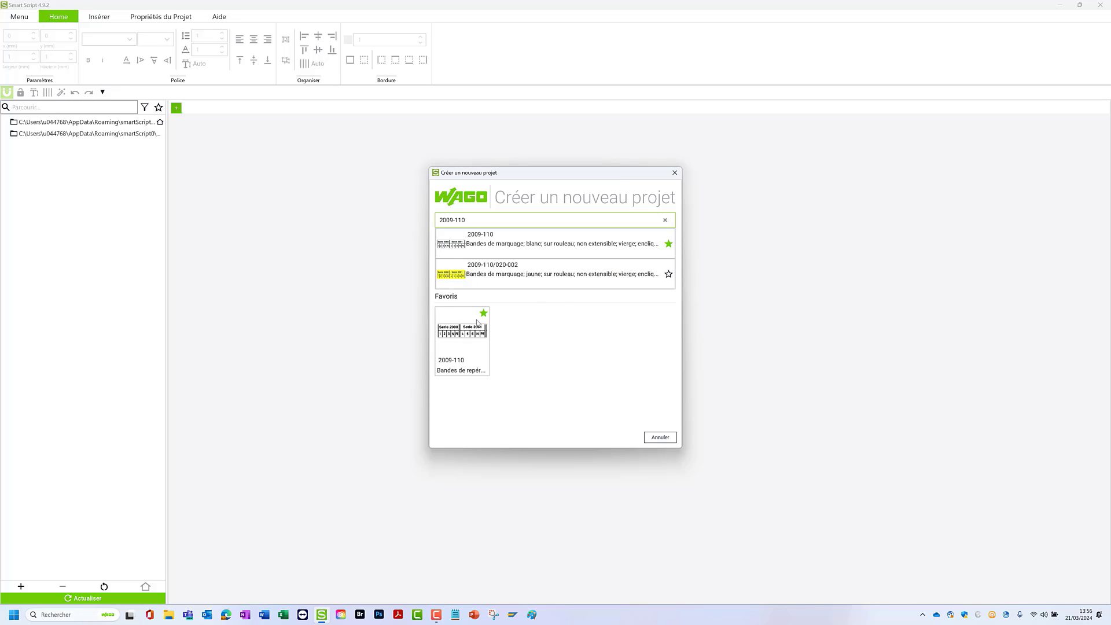
# - Search for articles 210-806 and 211-835 and mark both as favourites
pyautogui.moveTo(473, 221); pyautogui.dragTo(382, 218)
pyautogui.write('210-806')
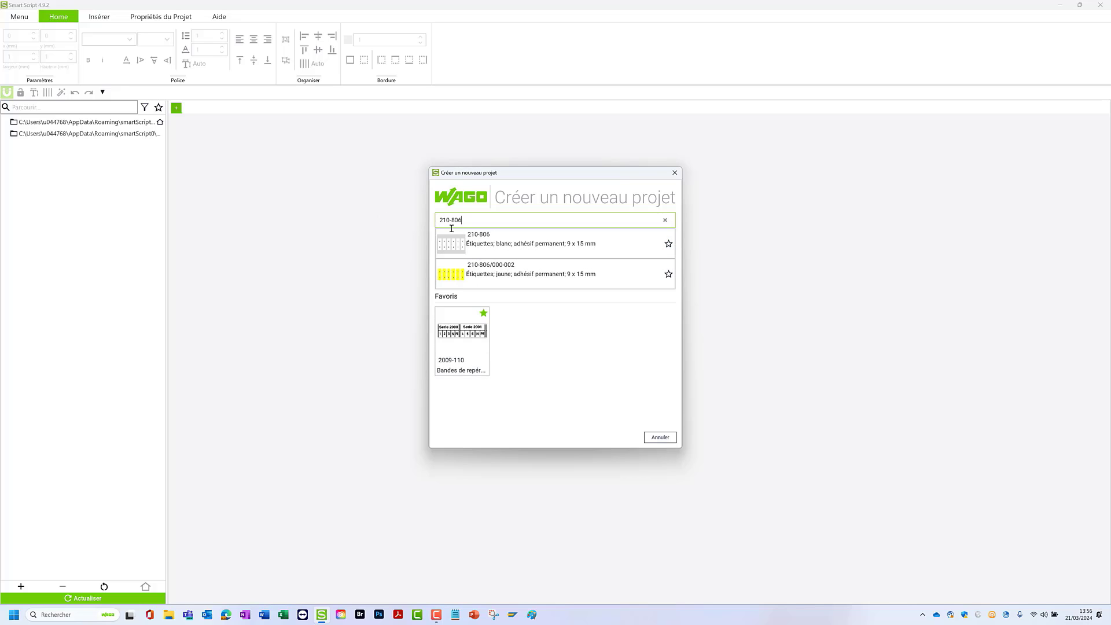
pyautogui.click(669, 244)
pyautogui.moveTo(516, 224); pyautogui.dragTo(372, 213)
pyautogui.write('211-835')
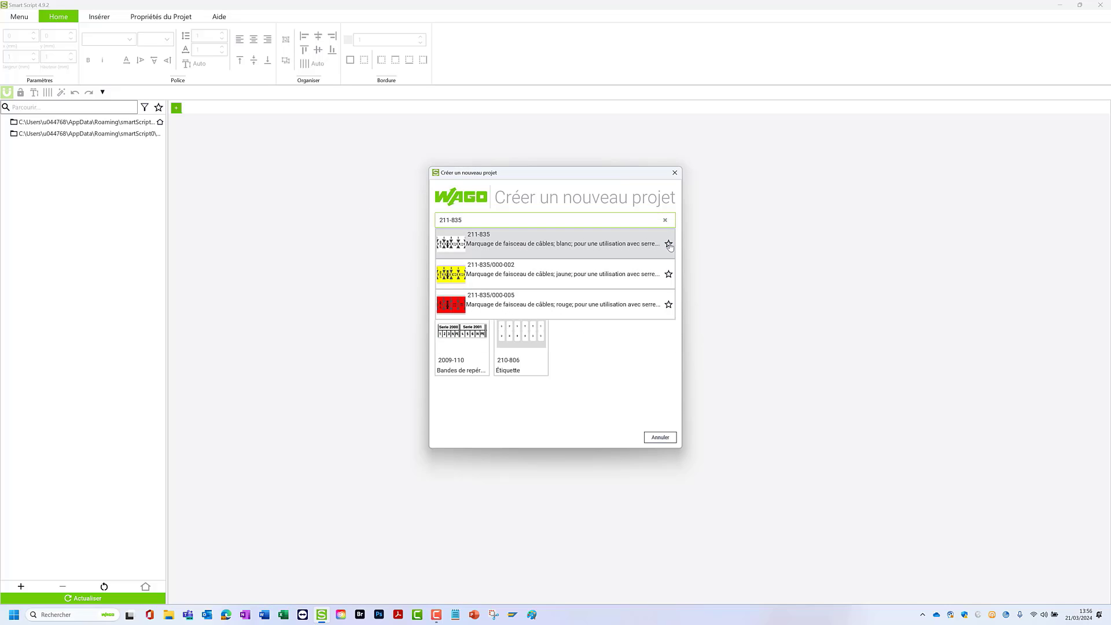
pyautogui.click(670, 244)
# - Search for article 210-804, mark it as a favourite and clear the article search
pyautogui.moveTo(497, 221); pyautogui.dragTo(380, 213)
pyautogui.write('2')
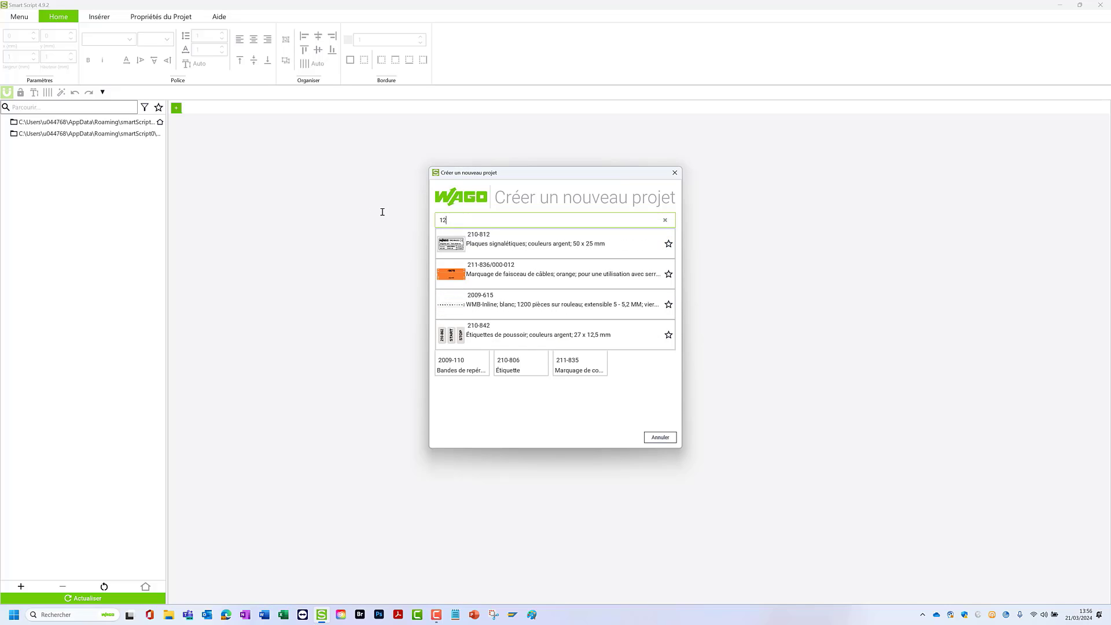
pyautogui.write('10-804')
pyautogui.click(669, 246)
pyautogui.click(665, 220)
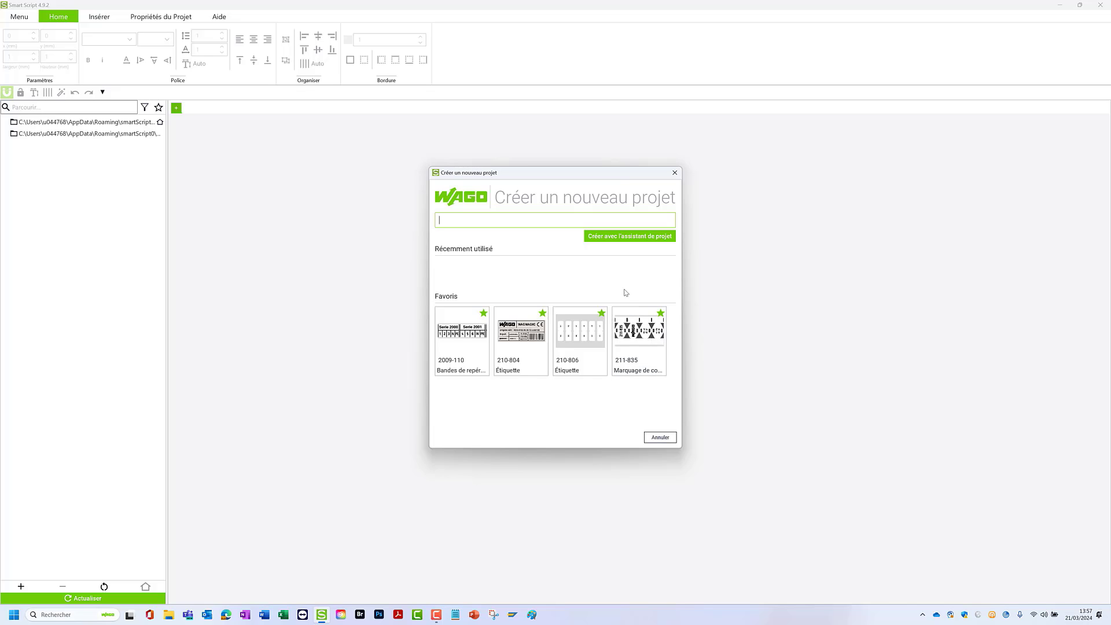
# - Use the project assistant to create a project from all articles with the 210-806 label, 9 mm x 15 mm, in the Étiquettes category
pyautogui.click(625, 236)
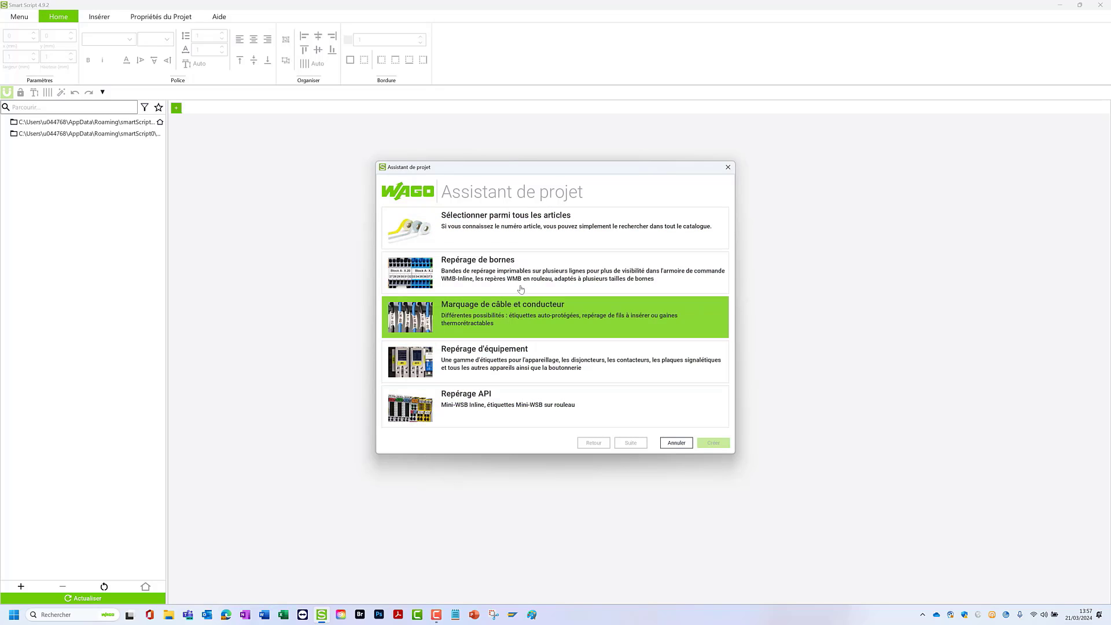
pyautogui.click(517, 233)
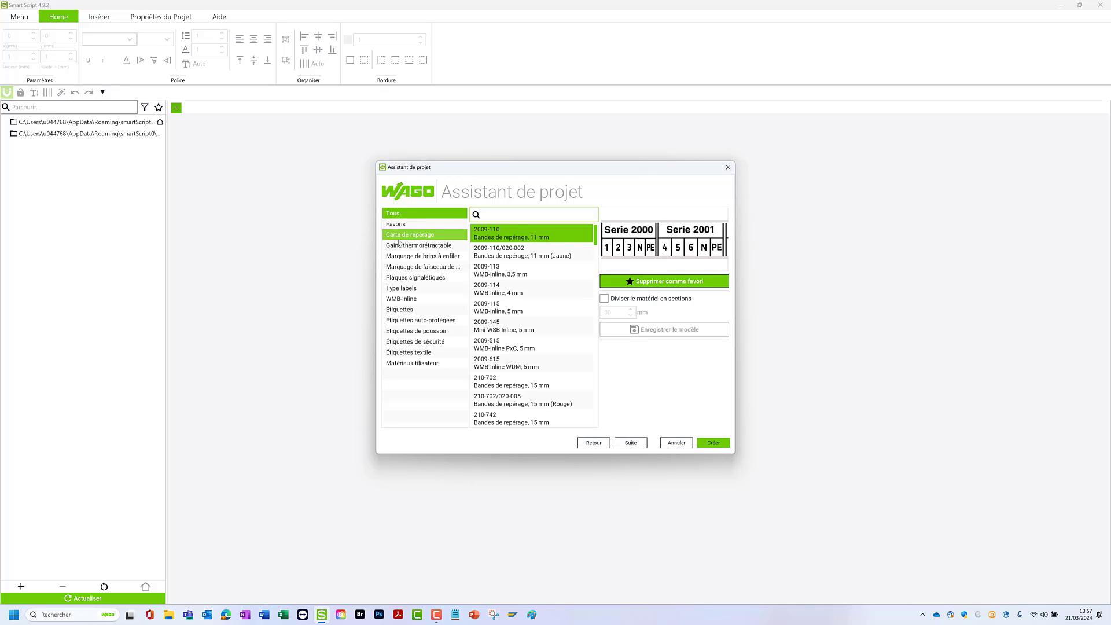
pyautogui.click(409, 311)
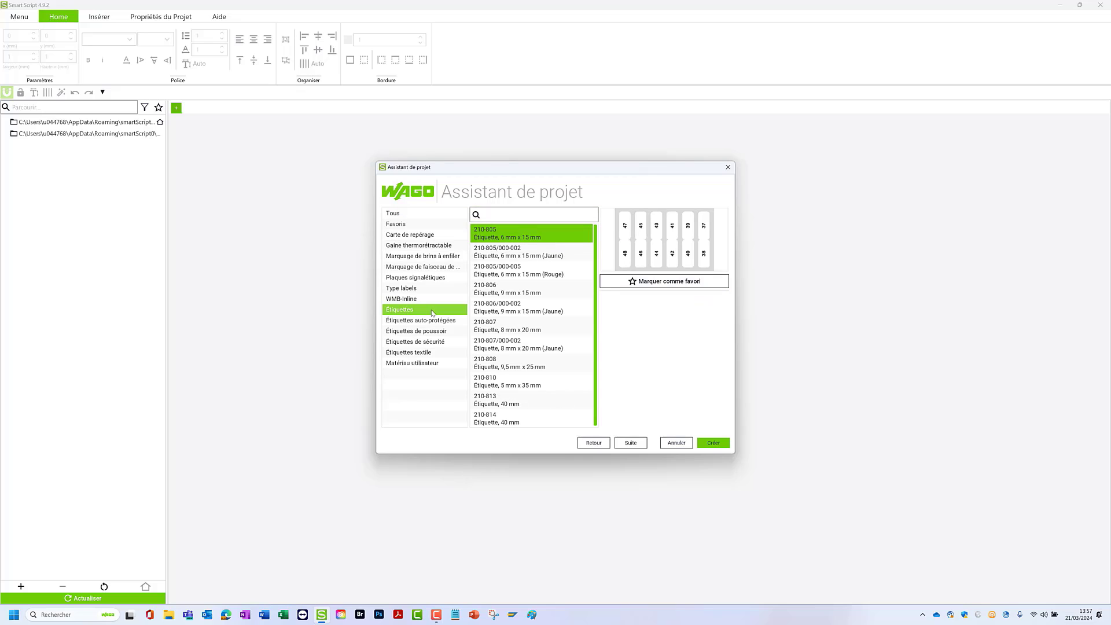
pyautogui.click(493, 292)
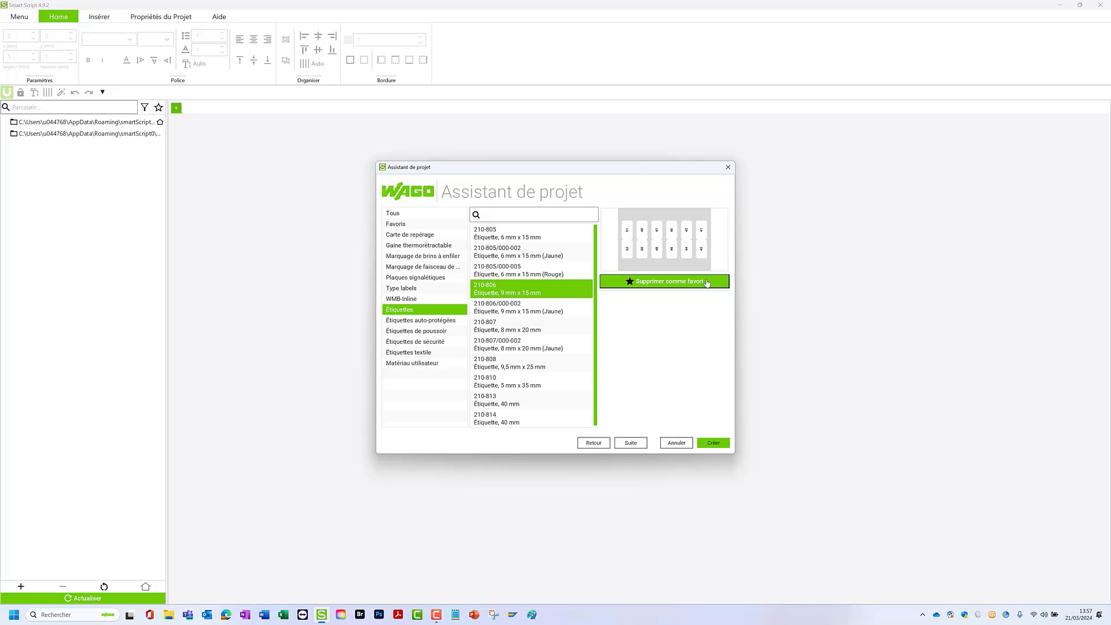
pyautogui.click(716, 447)
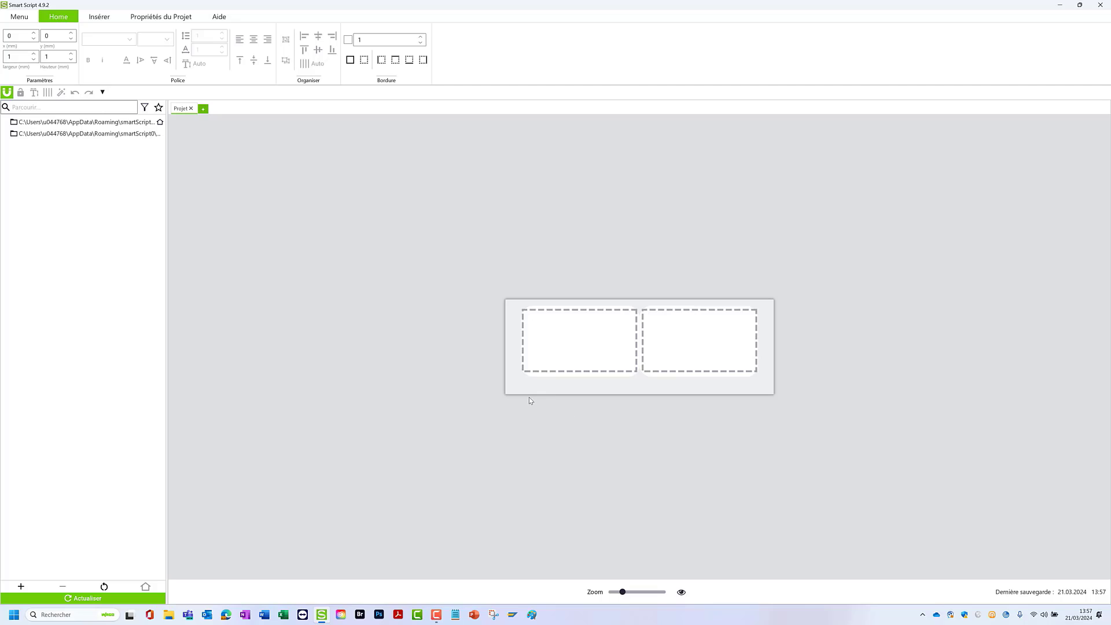
# - Add a second row of labels below the first one in the project and select the new row
pyautogui.click(522, 382)
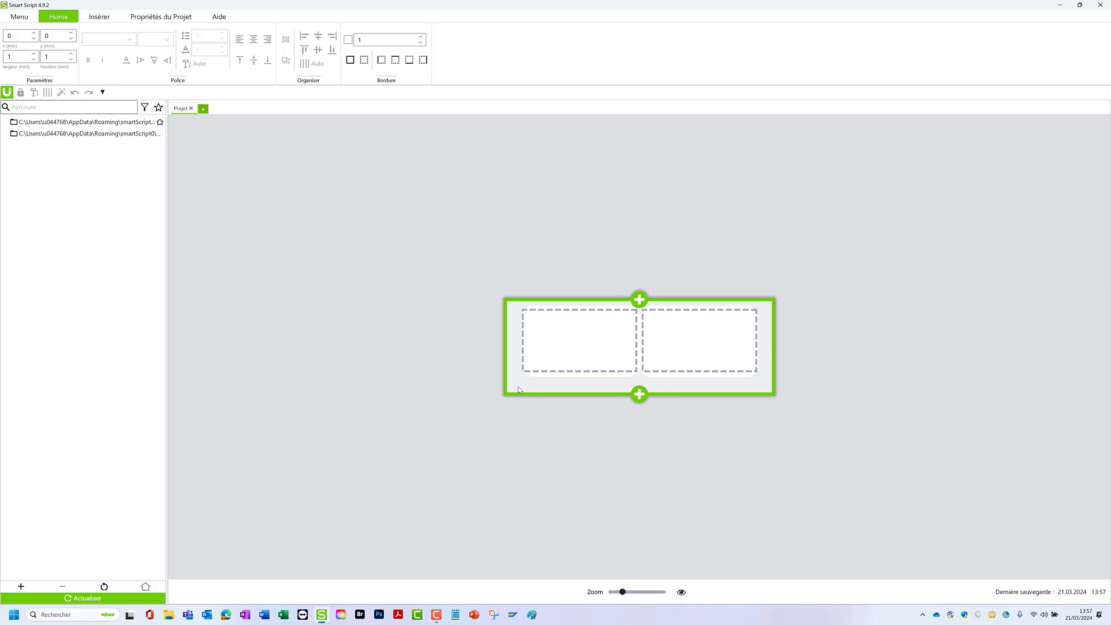
pyautogui.click(551, 346)
pyautogui.click(698, 344)
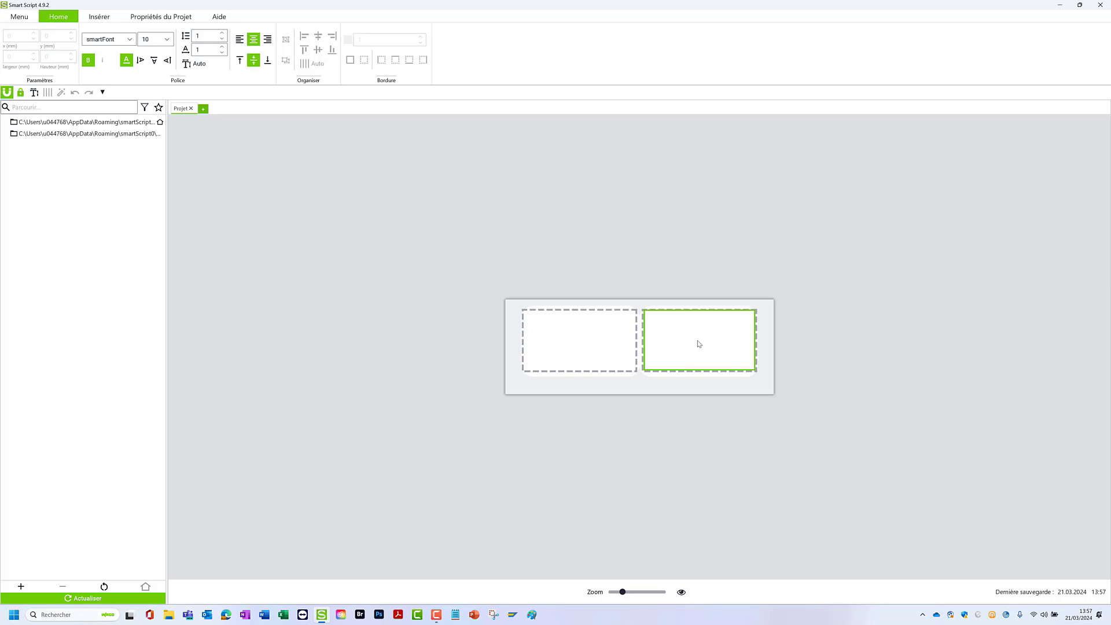
pyautogui.click(630, 390)
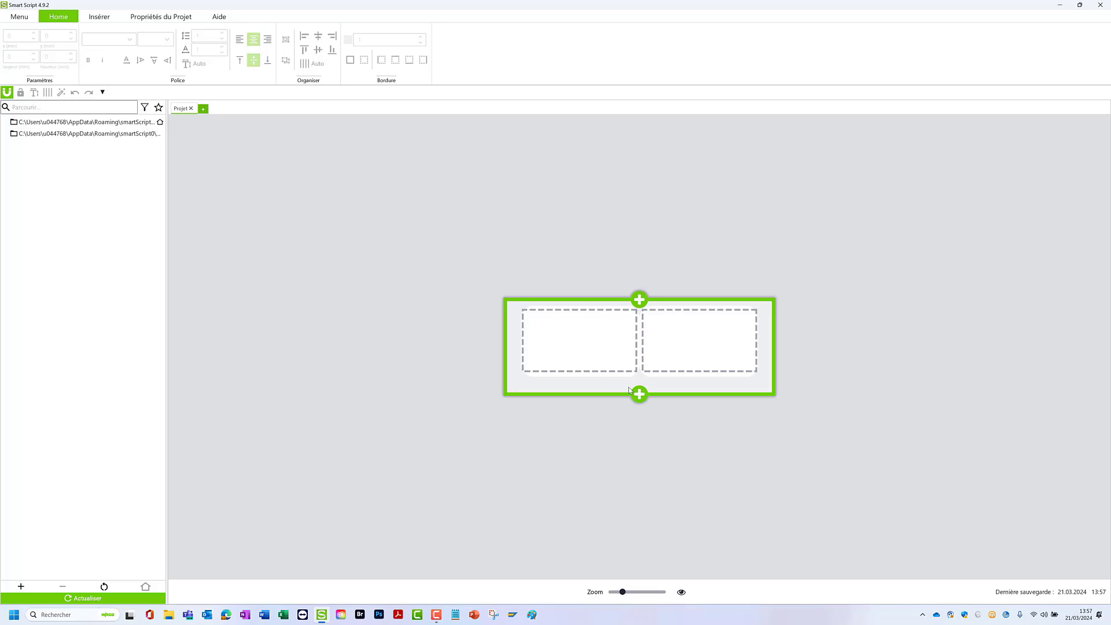
pyautogui.click(642, 400)
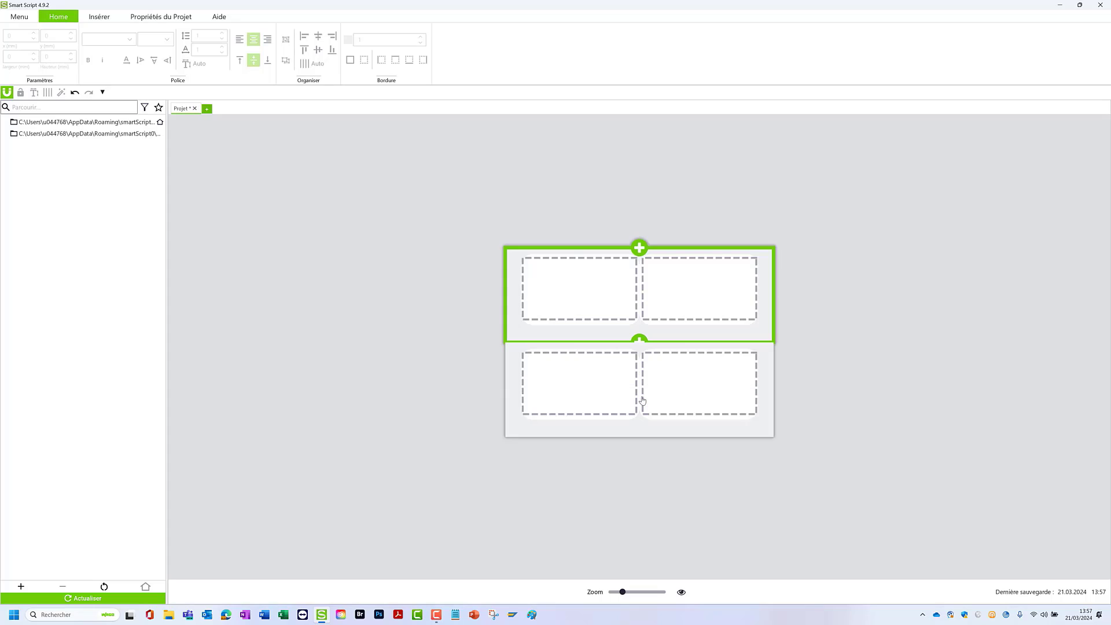
pyautogui.click(640, 439)
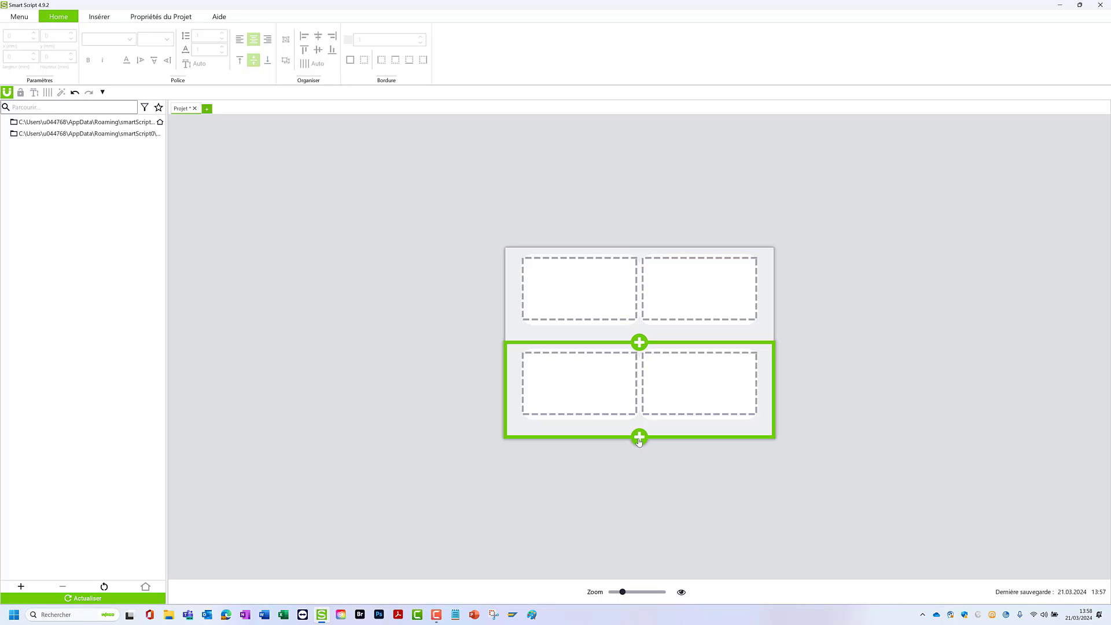
# - Add four more rows of labels below the second row and clear the row selection
pyautogui.click(639, 438)
pyautogui.moveTo(584, 430); pyautogui.dragTo(568, 429)
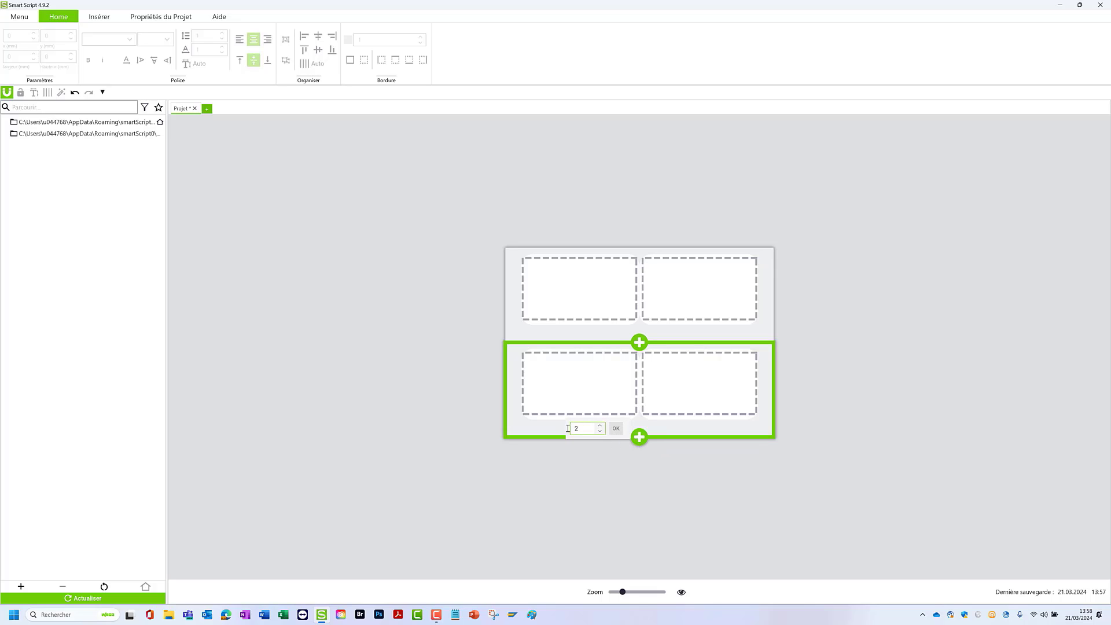
pyautogui.write('4')
pyautogui.click(615, 434)
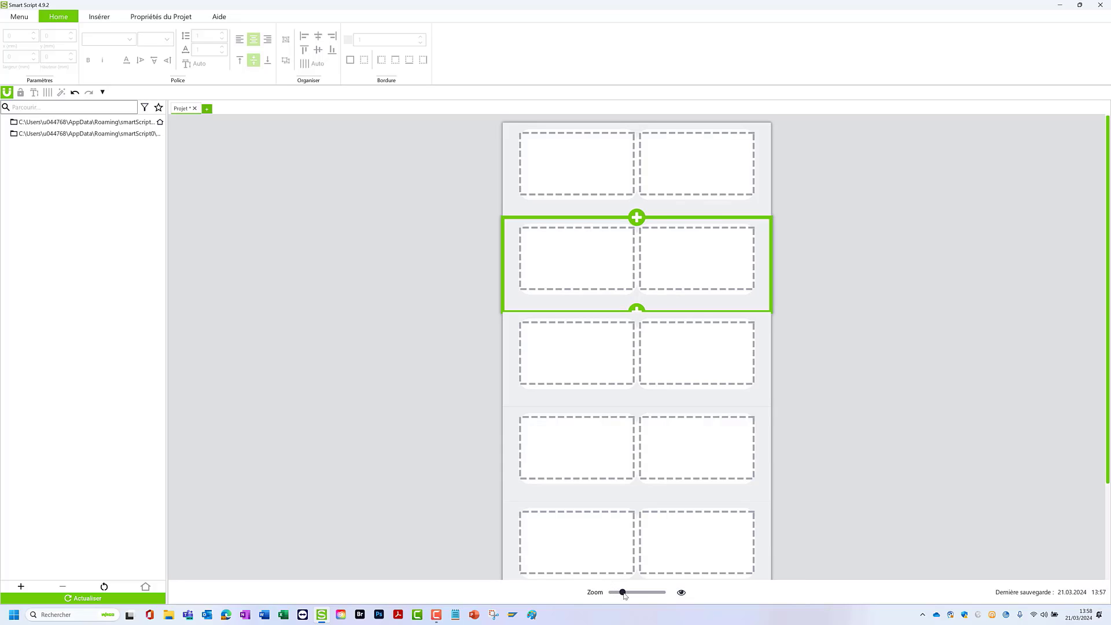
pyautogui.moveTo(623, 594); pyautogui.dragTo(616, 592)
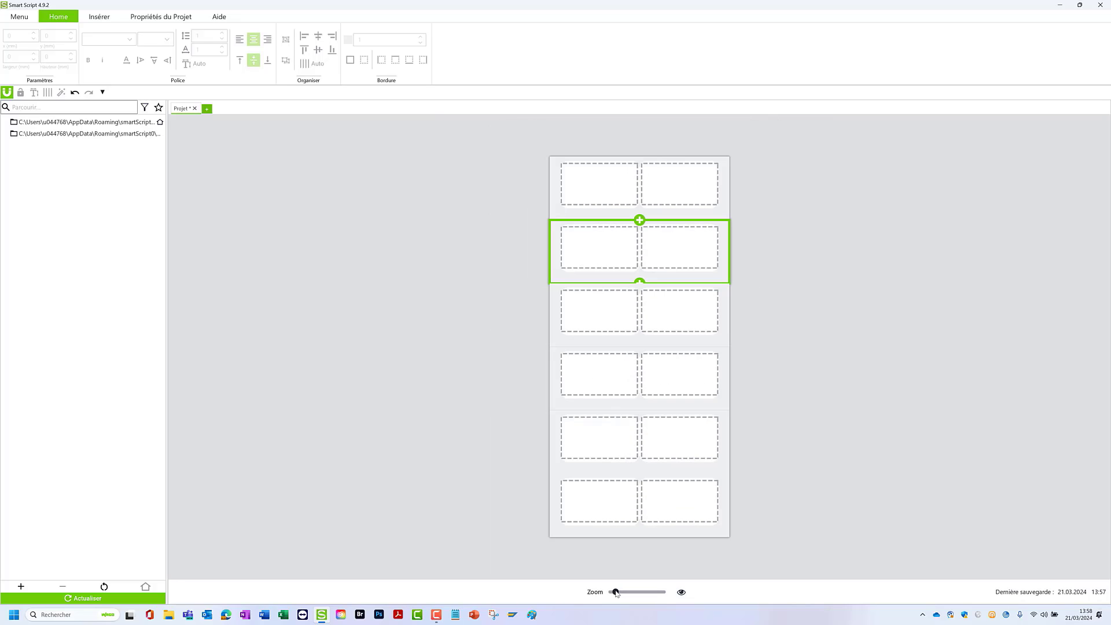
pyautogui.click(483, 301)
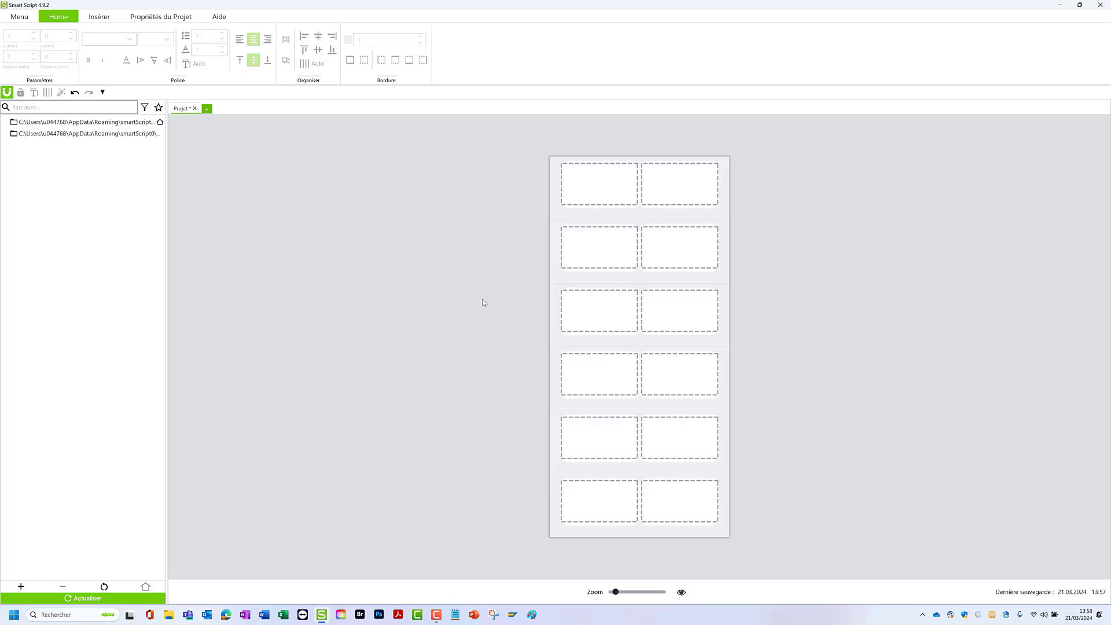
# - Enter WAGO in the first label and TEST in the second label of the top row
pyautogui.click(560, 190)
pyautogui.click(590, 189)
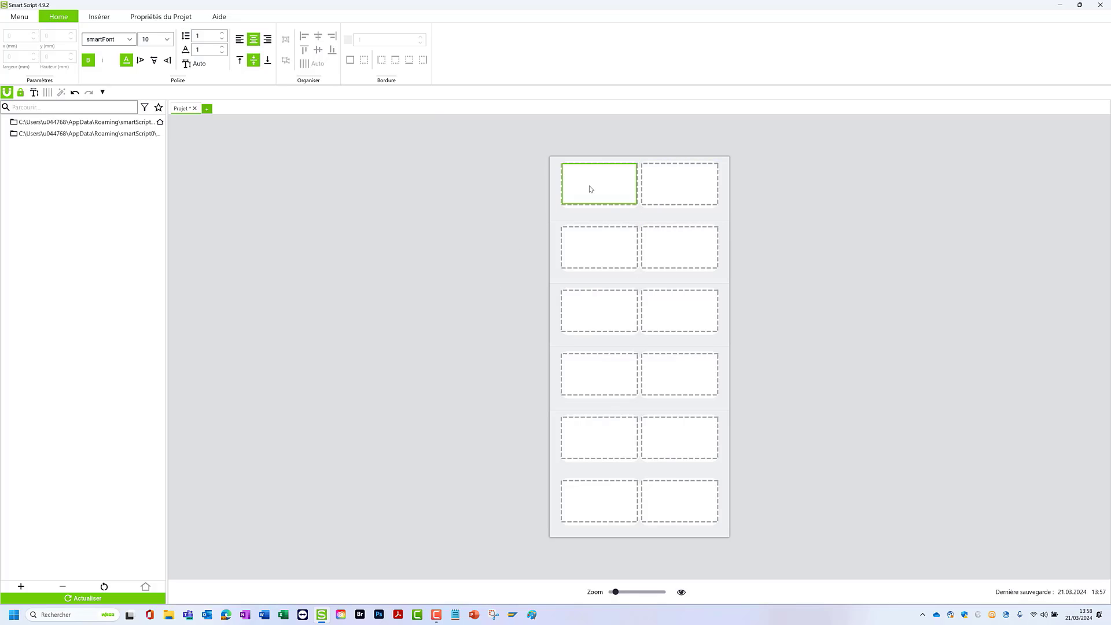
pyautogui.write('WAGO')
pyautogui.press('Tab')
pyautogui.write('TEST')
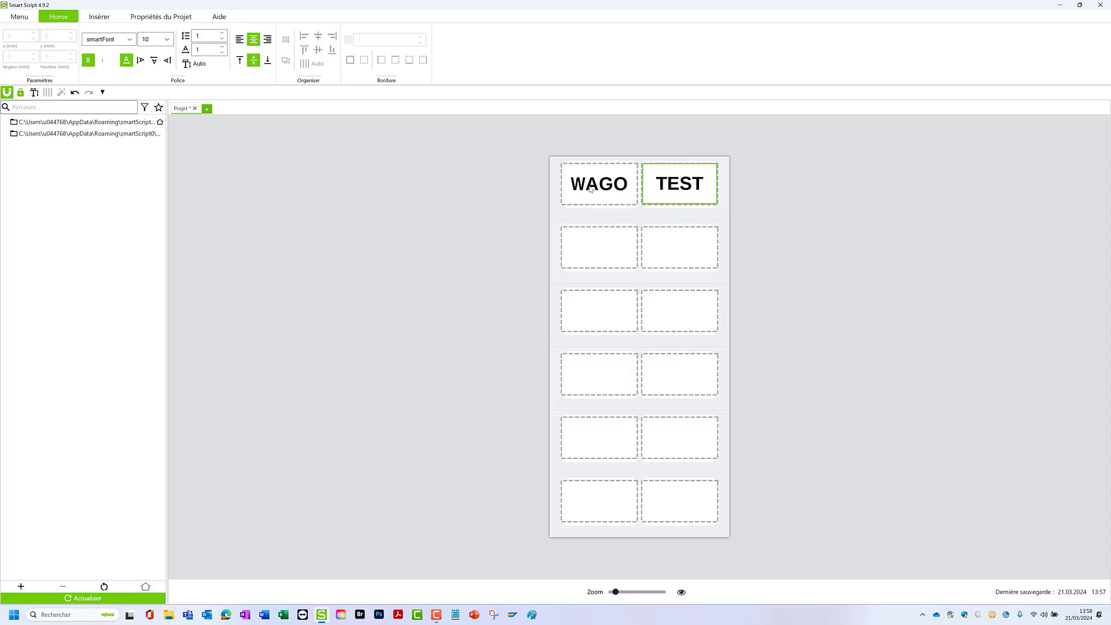
pyautogui.click(517, 239)
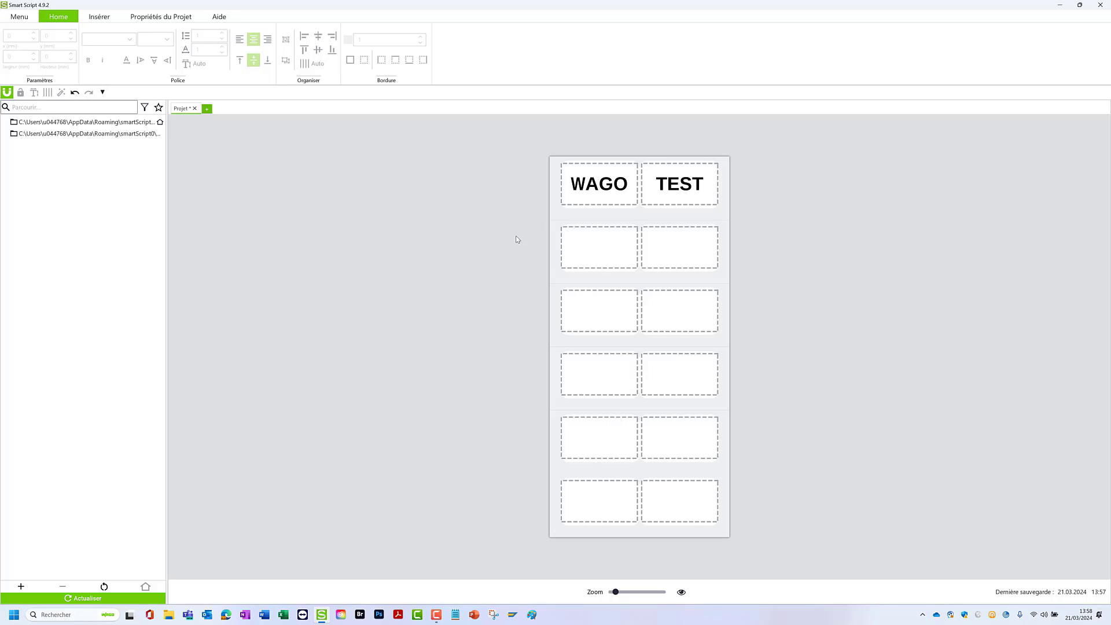
# - Select all the empty labels below the WAGO and TEST row and set their numbering from Q01 to Q24
pyautogui.moveTo(516, 235); pyautogui.dragTo(802, 520)
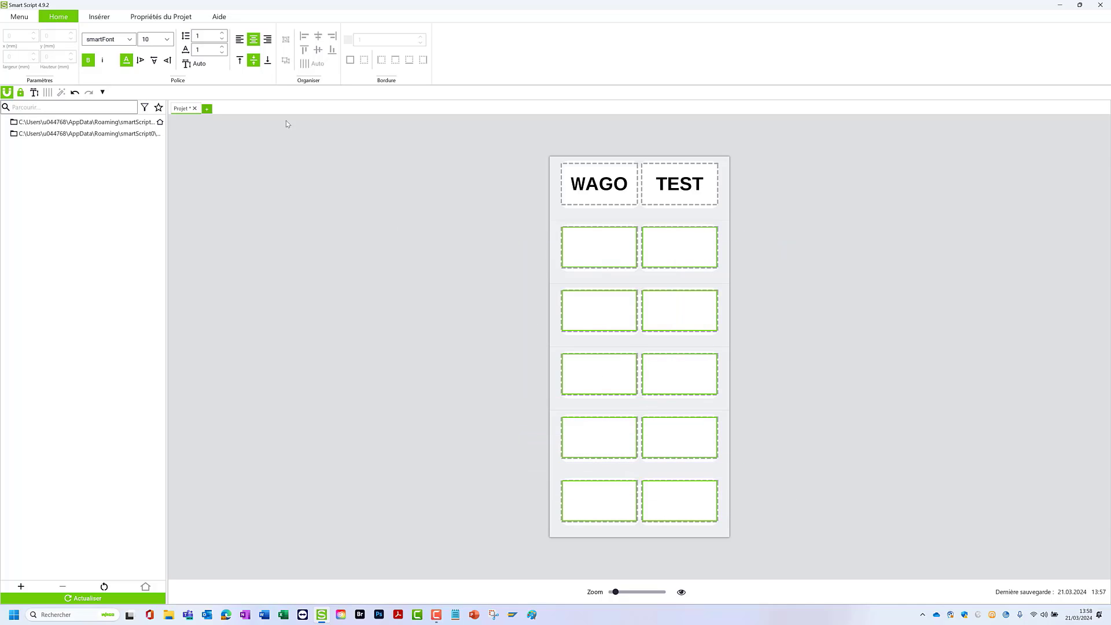
pyautogui.click(110, 21)
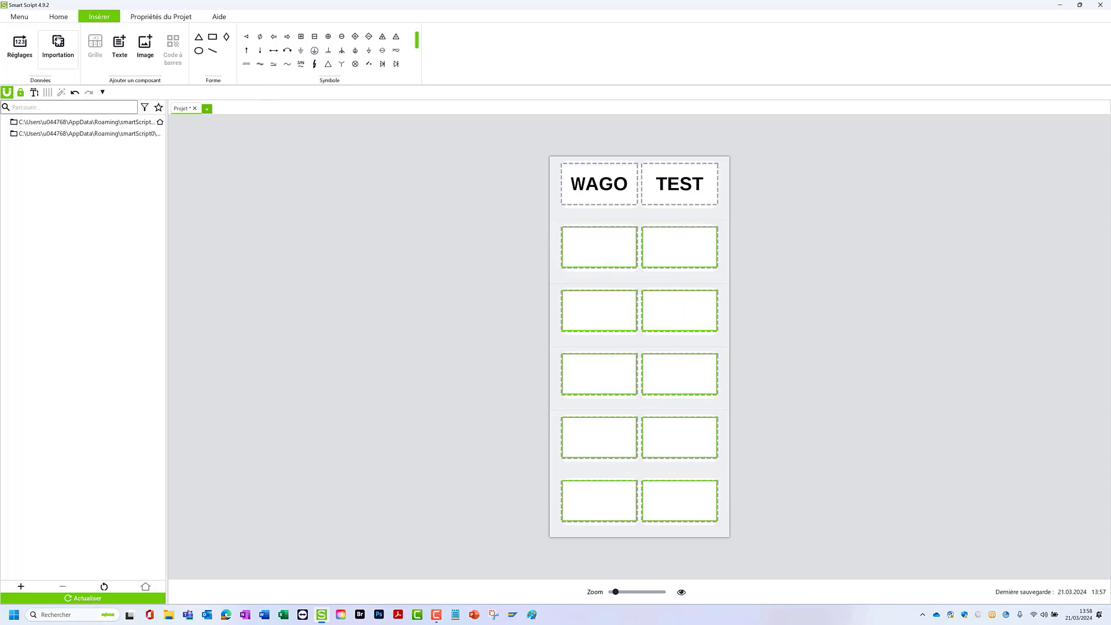
pyautogui.click(19, 46)
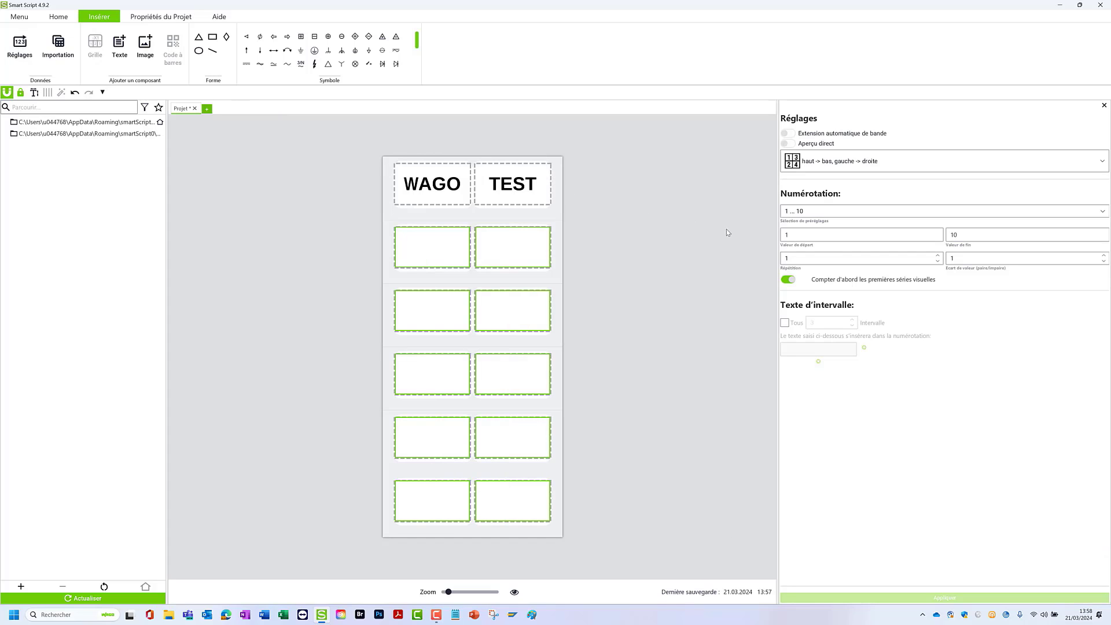
pyautogui.click(789, 234)
pyautogui.write('Q0')
pyautogui.press('Tab')
pyautogui.write('Q24')
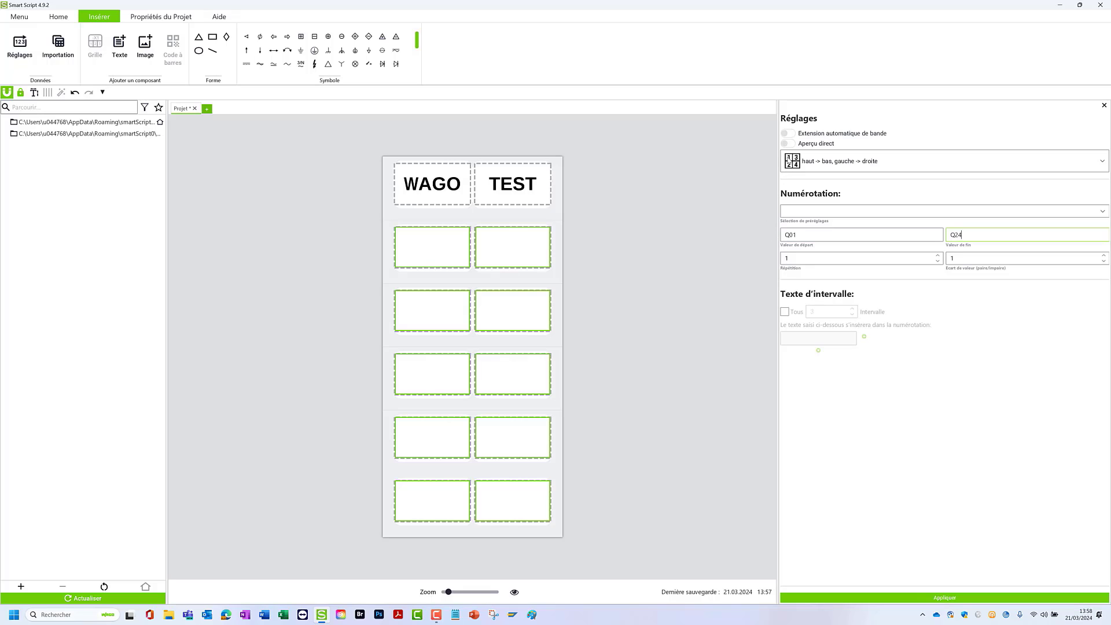
# - Turn on the direct preview and set the numbering direction to gauche -> droite, haut -> bas
pyautogui.click(788, 144)
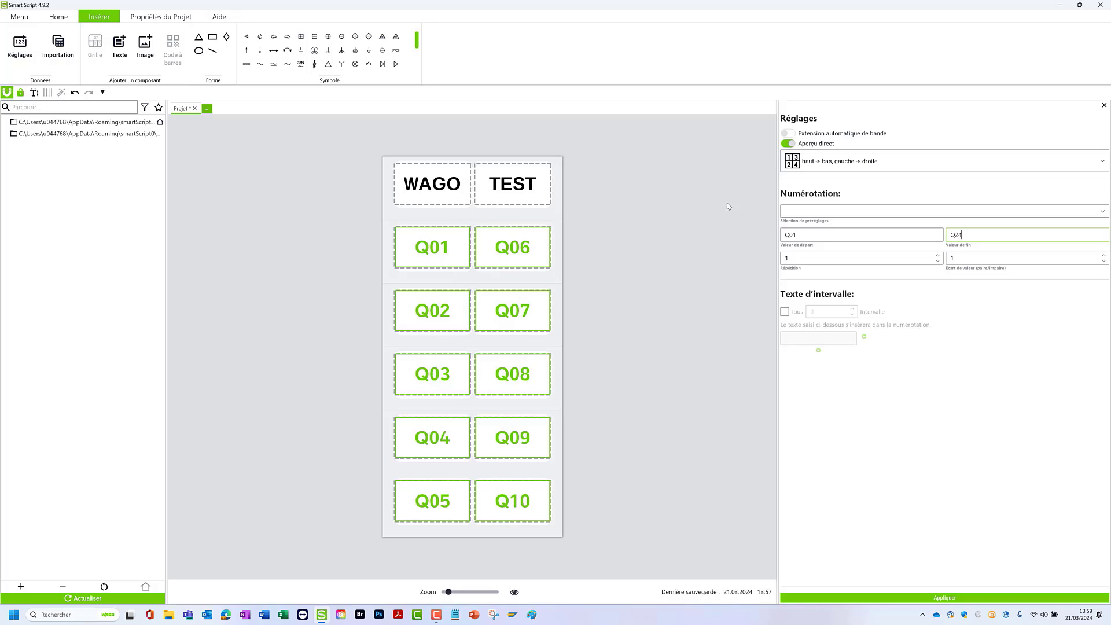
pyautogui.click(838, 167)
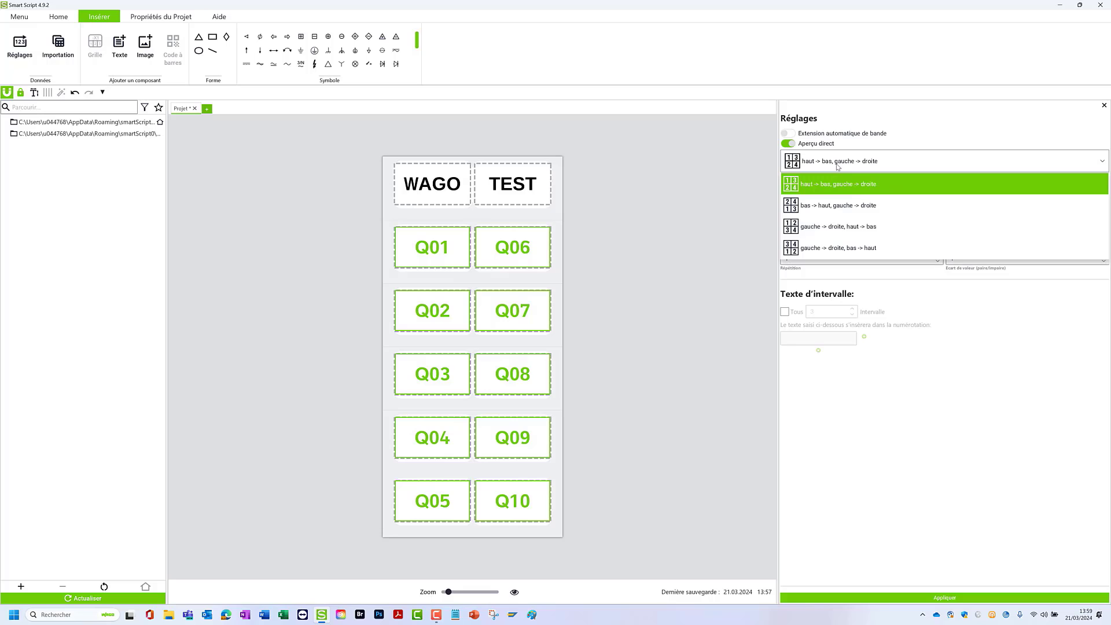
pyautogui.click(843, 229)
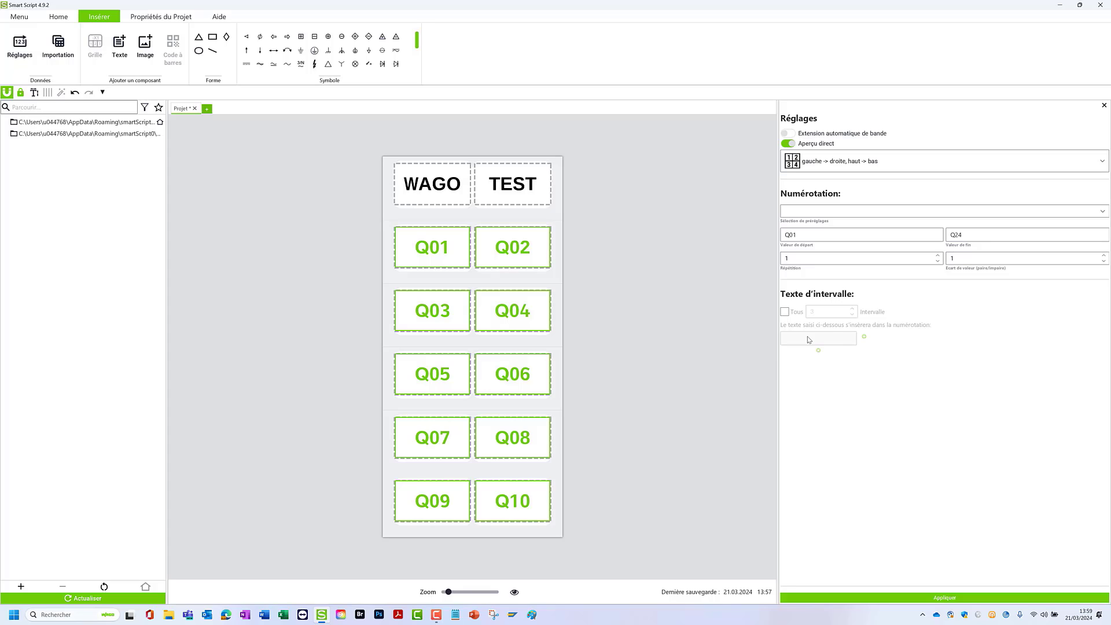
# - Enable automatic strip extension for the Q01 to Q24 numbering and apply it to the labels
pyautogui.moveTo(967, 233); pyautogui.dragTo(944, 234)
pyautogui.click(790, 134)
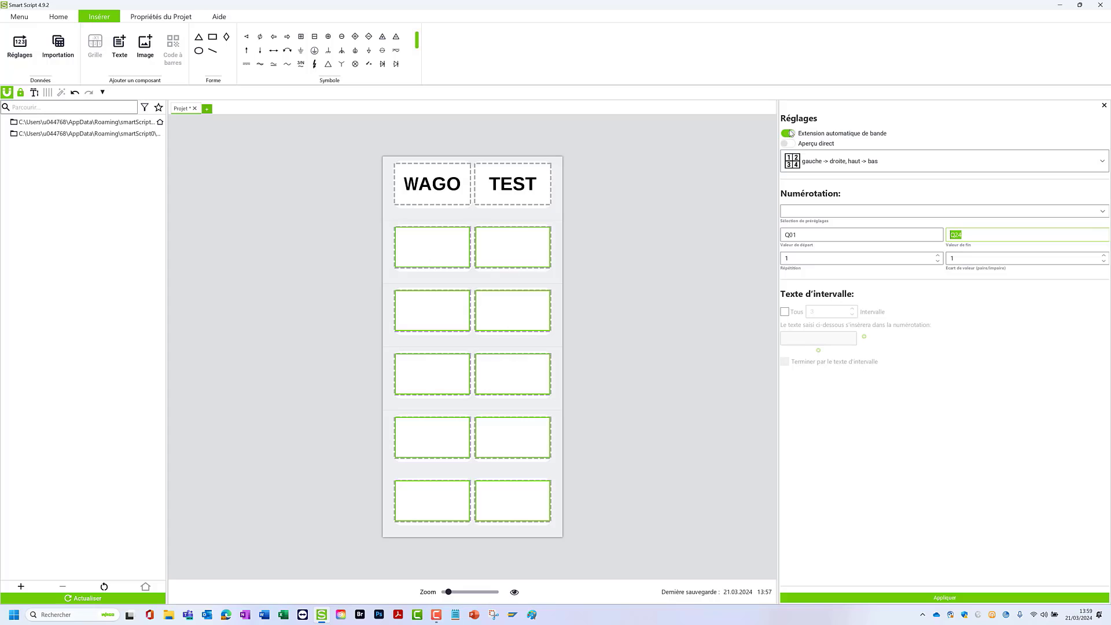
pyautogui.click(927, 602)
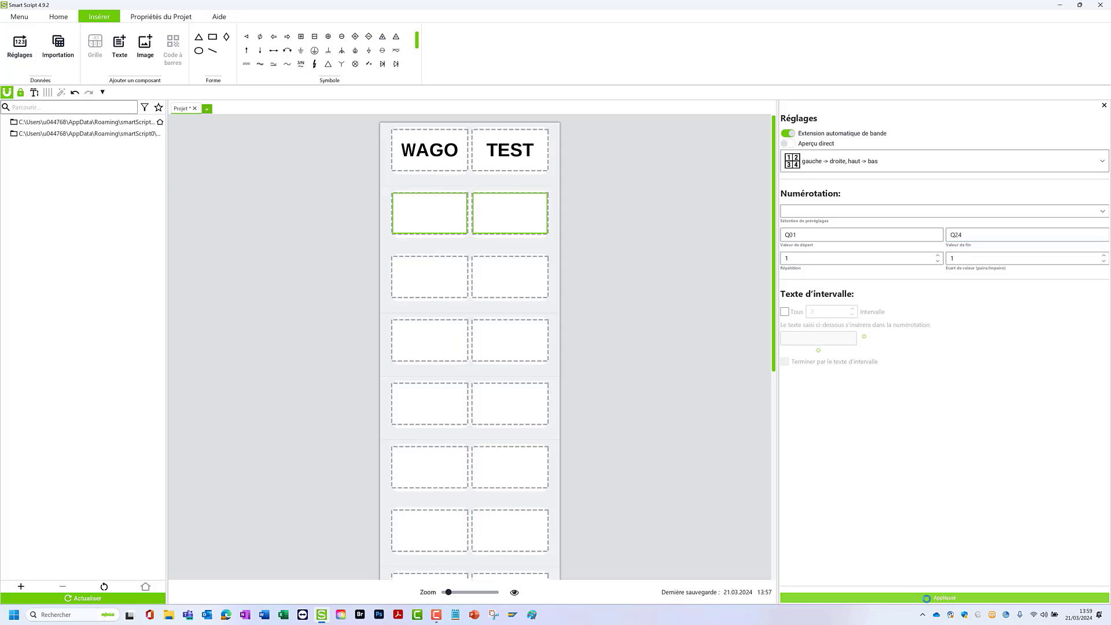
pyautogui.moveTo(775, 270); pyautogui.dragTo(786, 494)
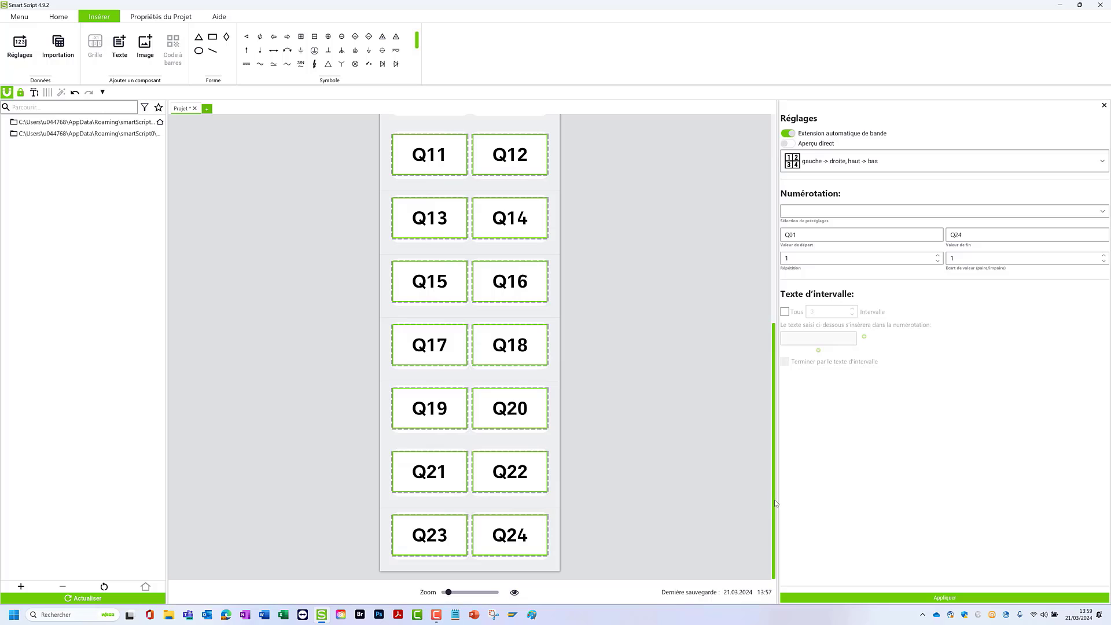
# - Delete the top row containing the WAGO and TEST labels
pyautogui.moveTo(775, 499); pyautogui.dragTo(761, 245)
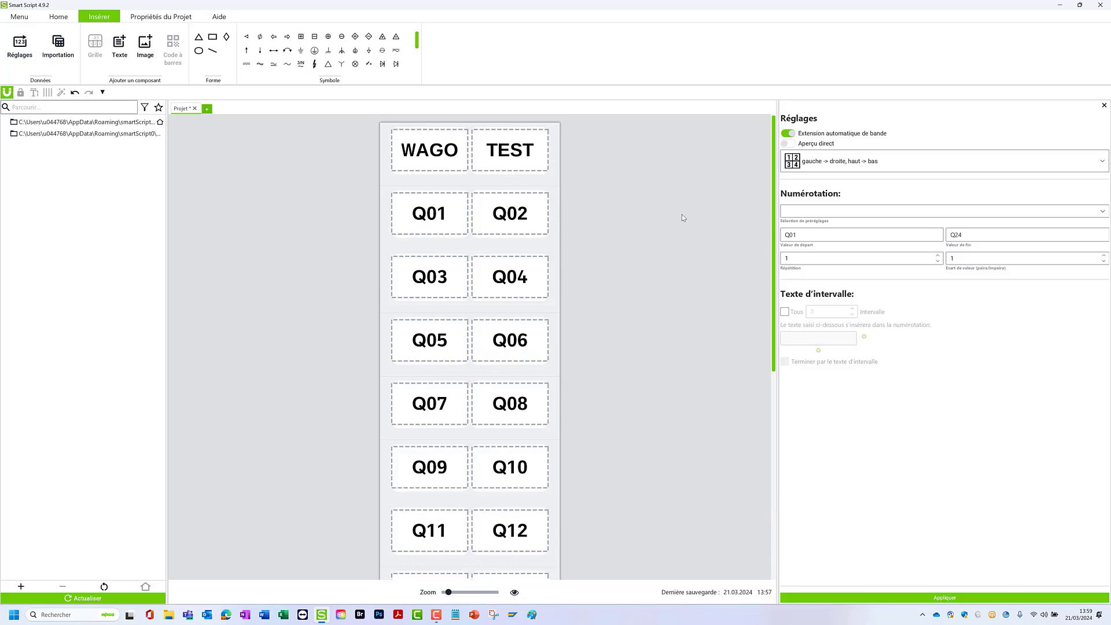
pyautogui.click(557, 141)
pyautogui.press('Delete')
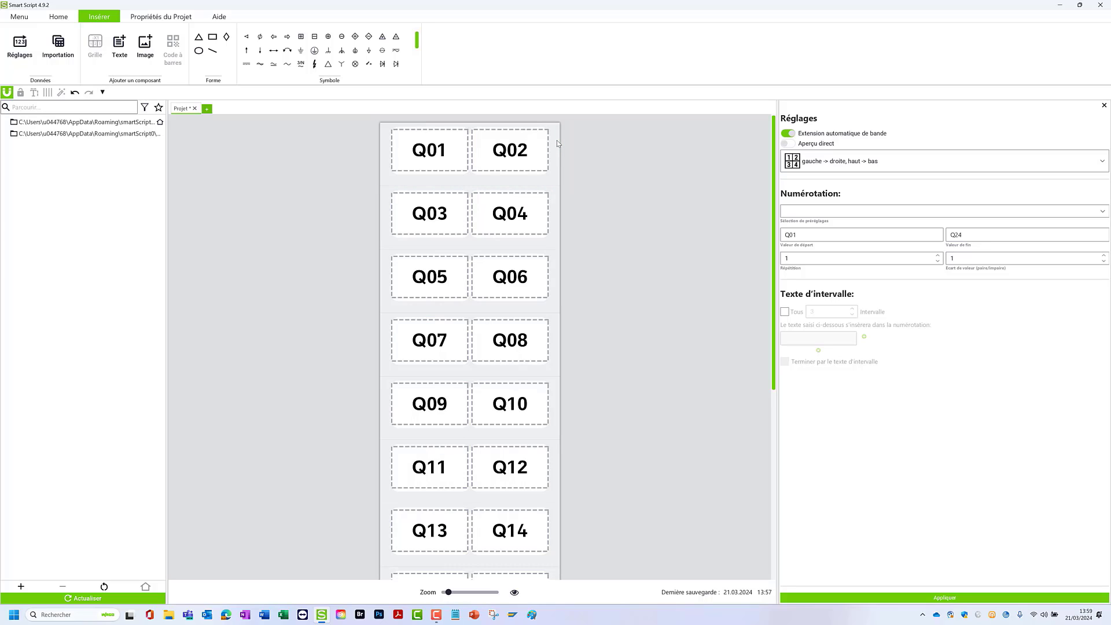
# - Remove the text from the Q04 label and undo the removal
pyautogui.click(505, 216)
pyautogui.rightClick(507, 216)
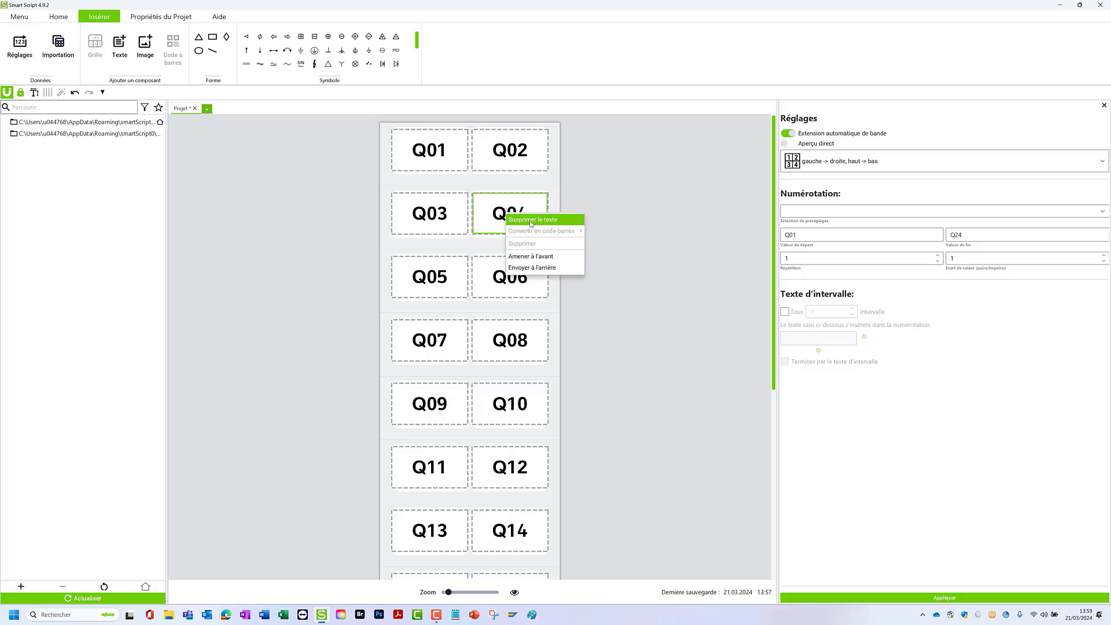
pyautogui.click(531, 220)
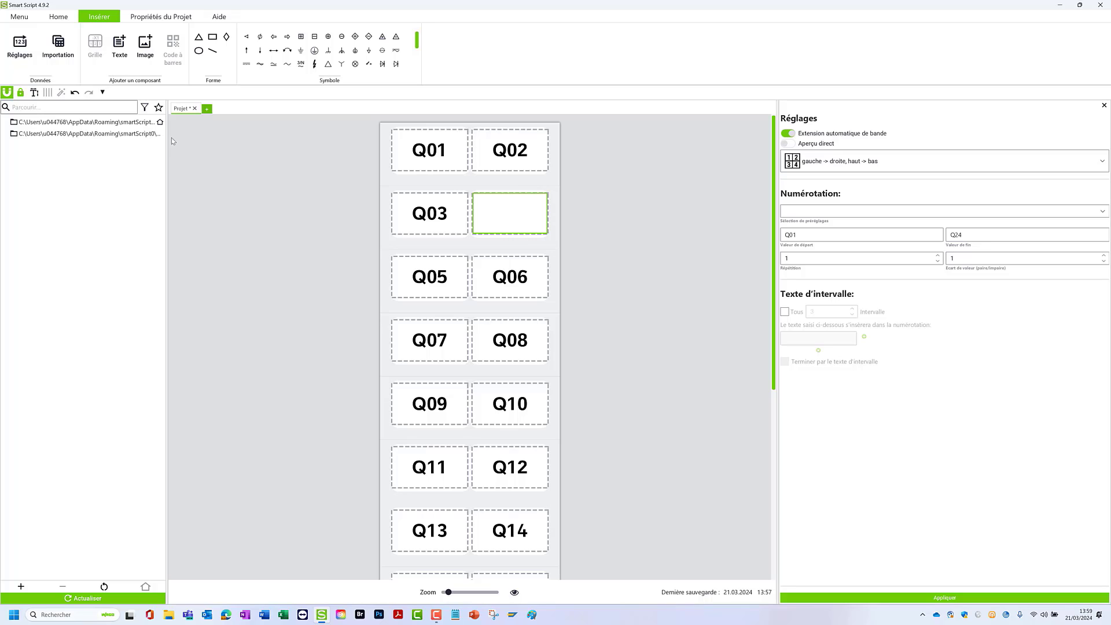
pyautogui.click(74, 94)
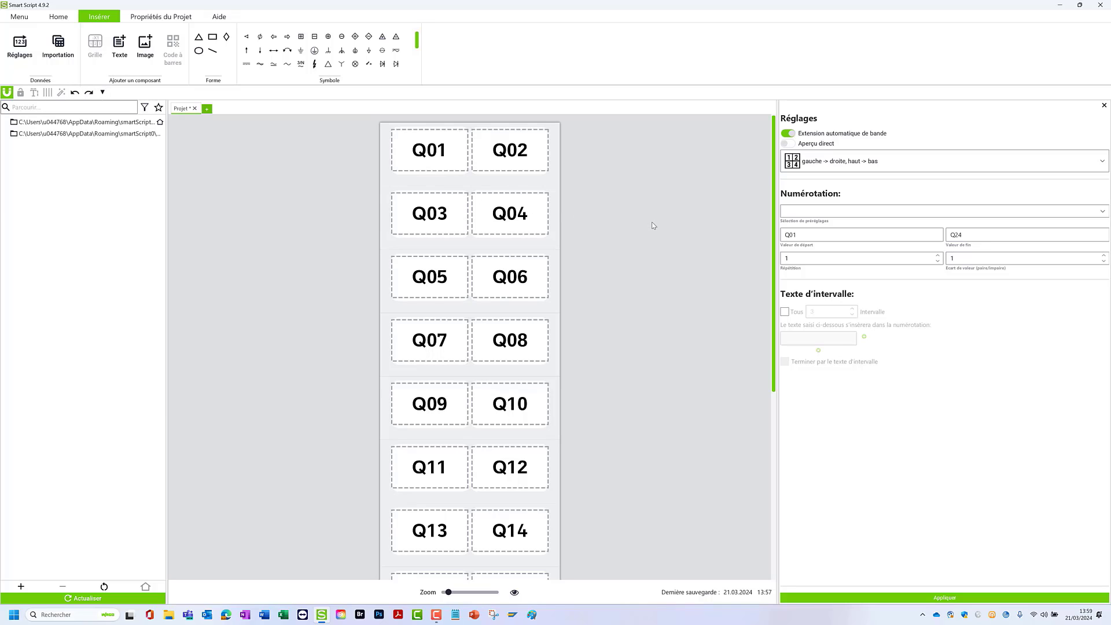
# - Close the numbering settings and add the Enregistrer command to the quick-access commands
pyautogui.click(1105, 106)
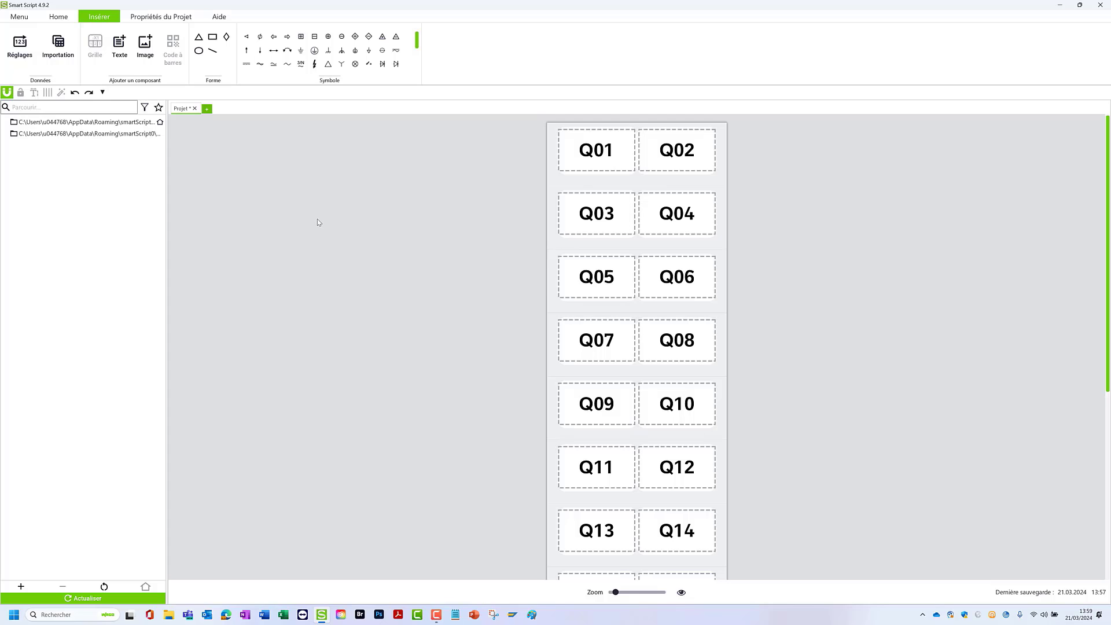
pyautogui.click(34, 22)
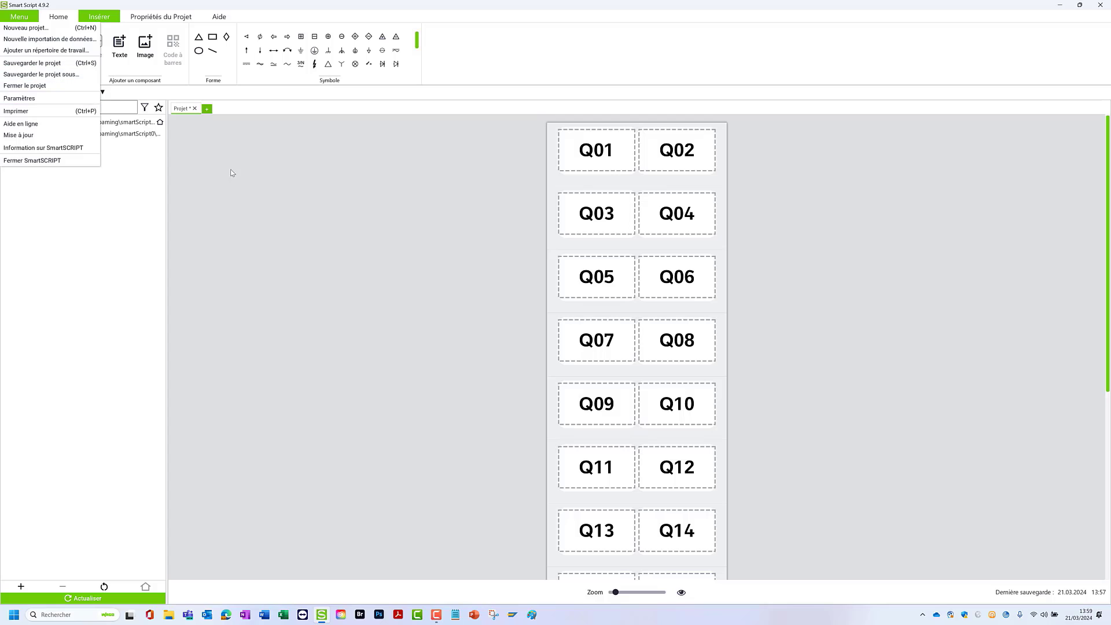
pyautogui.click(302, 203)
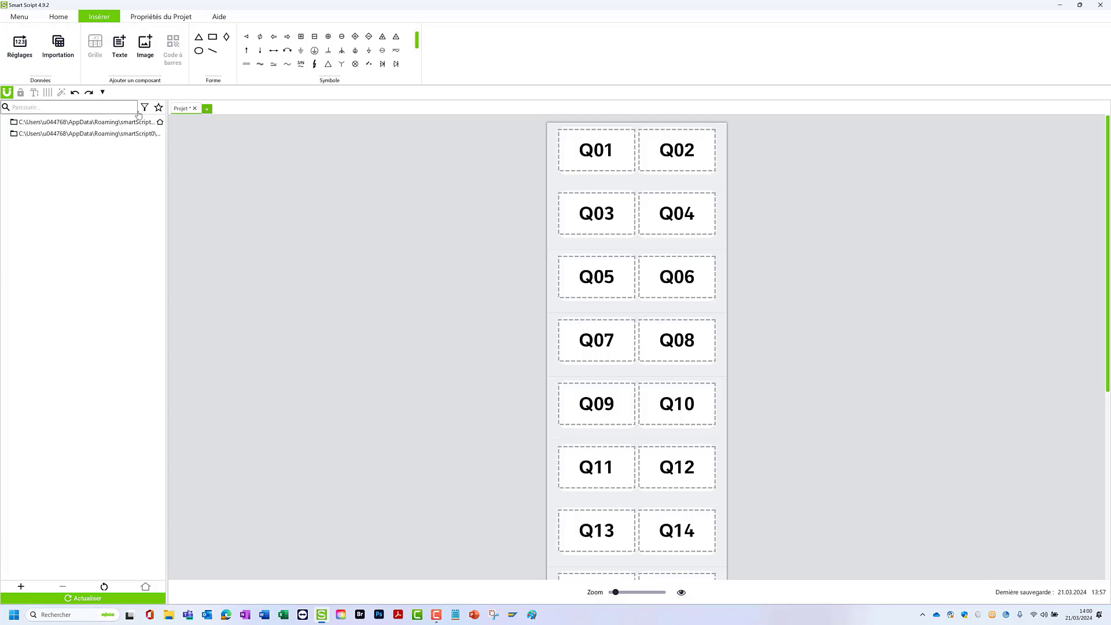
pyautogui.click(103, 92)
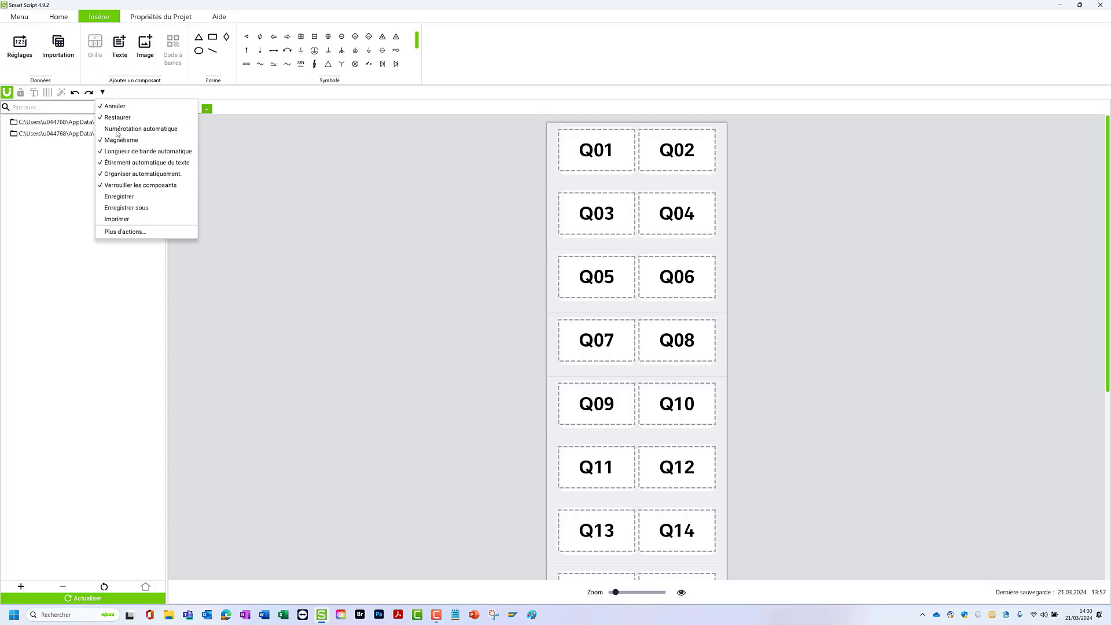
pyautogui.click(121, 198)
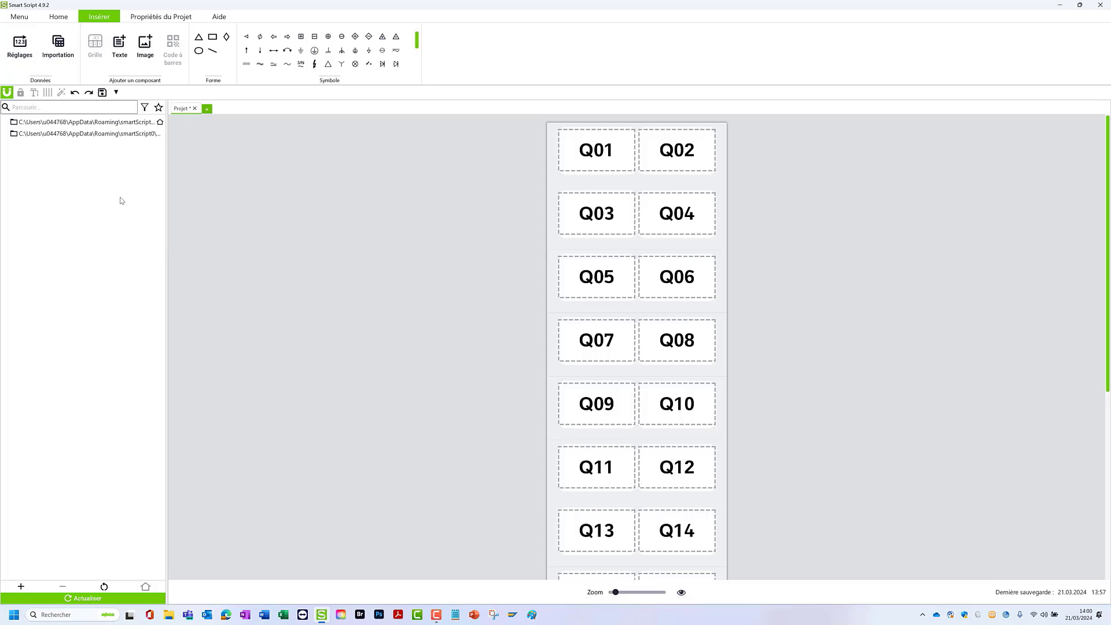
# - Save the project in the UserProjects folder under the file name TEST WAGO 01
pyautogui.click(102, 93)
pyautogui.write('Projet.wssl')
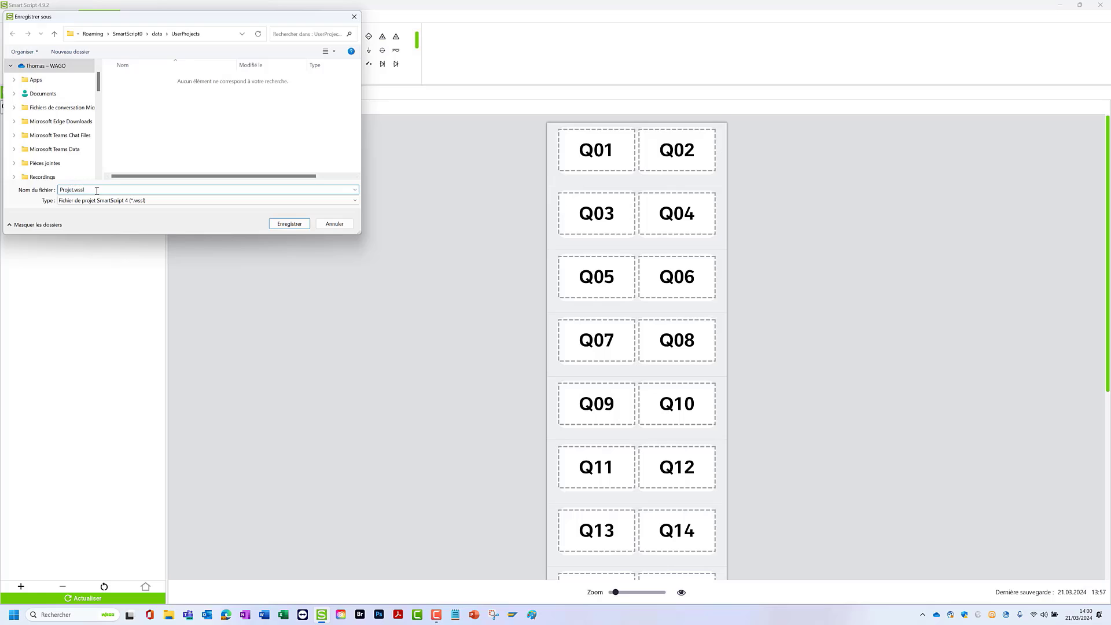
pyautogui.press('BackSpace')
pyautogui.press('BackSpace')
pyautogui.write('TEST WAGO 01')
pyautogui.click(284, 224)
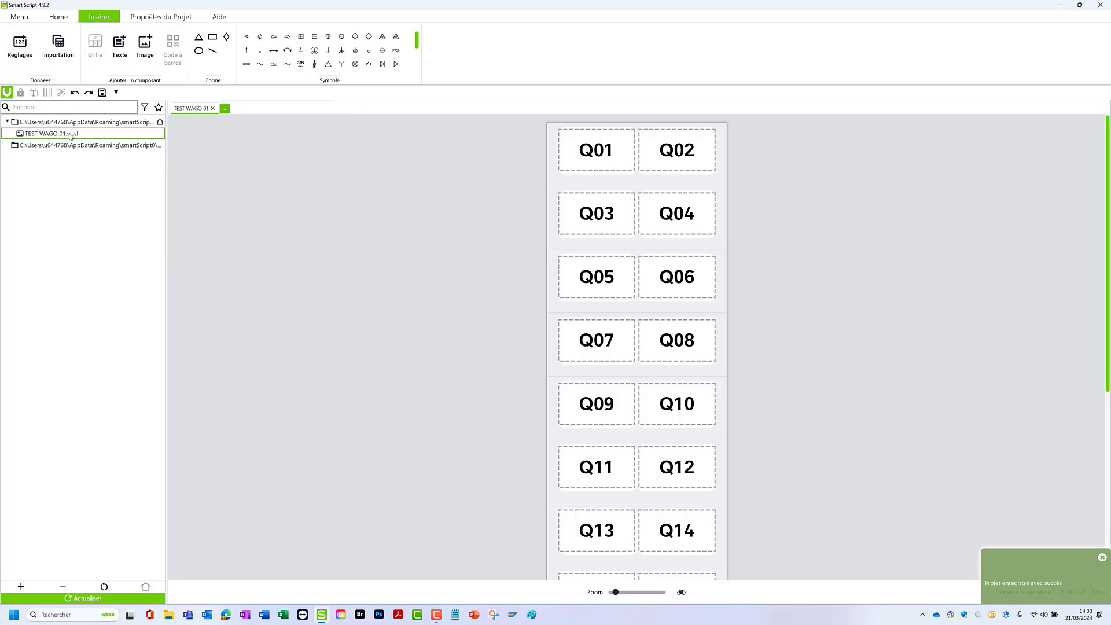
# - Widen the project directory list, add the 10_Mes projets folder from Documents\0020_SmartSCRIPT as a working directory and select it
pyautogui.moveTo(168, 153); pyautogui.dragTo(254, 159)
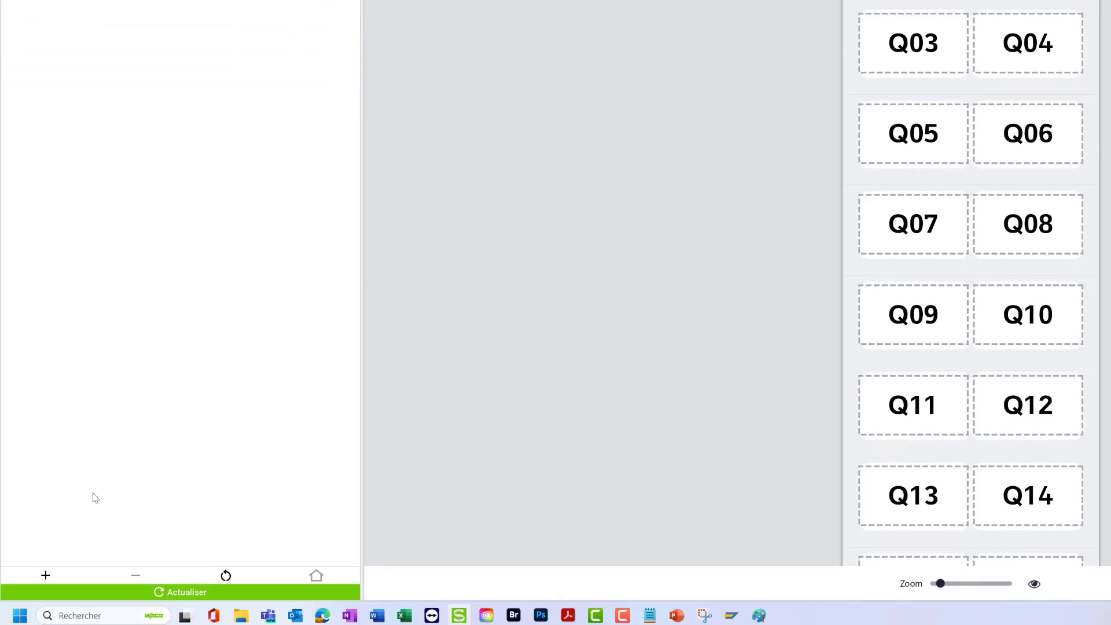
pyautogui.click(46, 570)
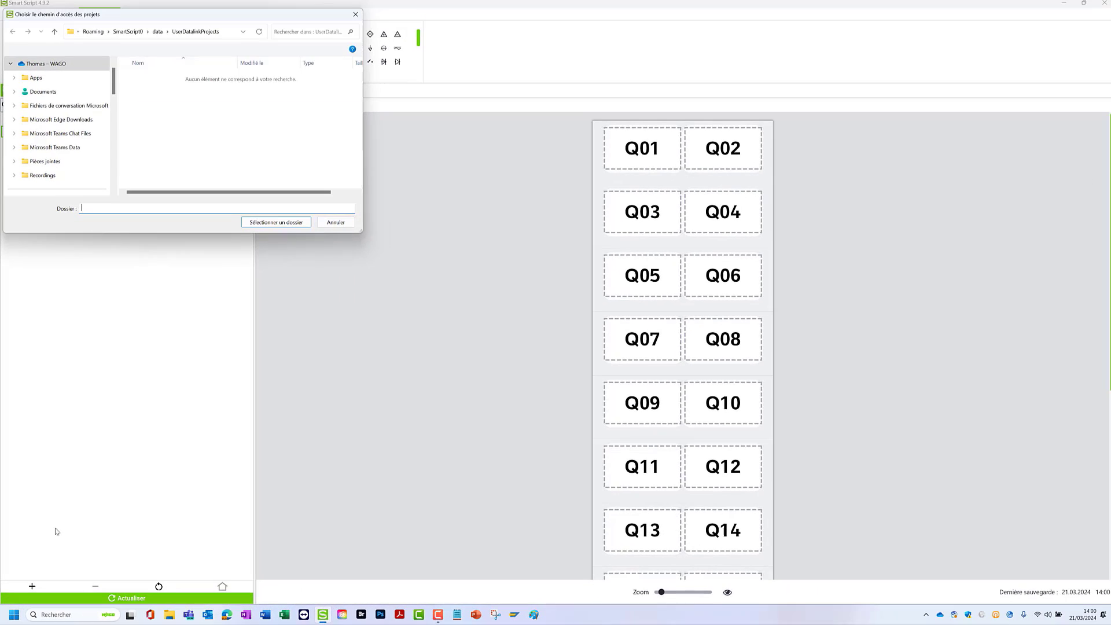
pyautogui.click(59, 94)
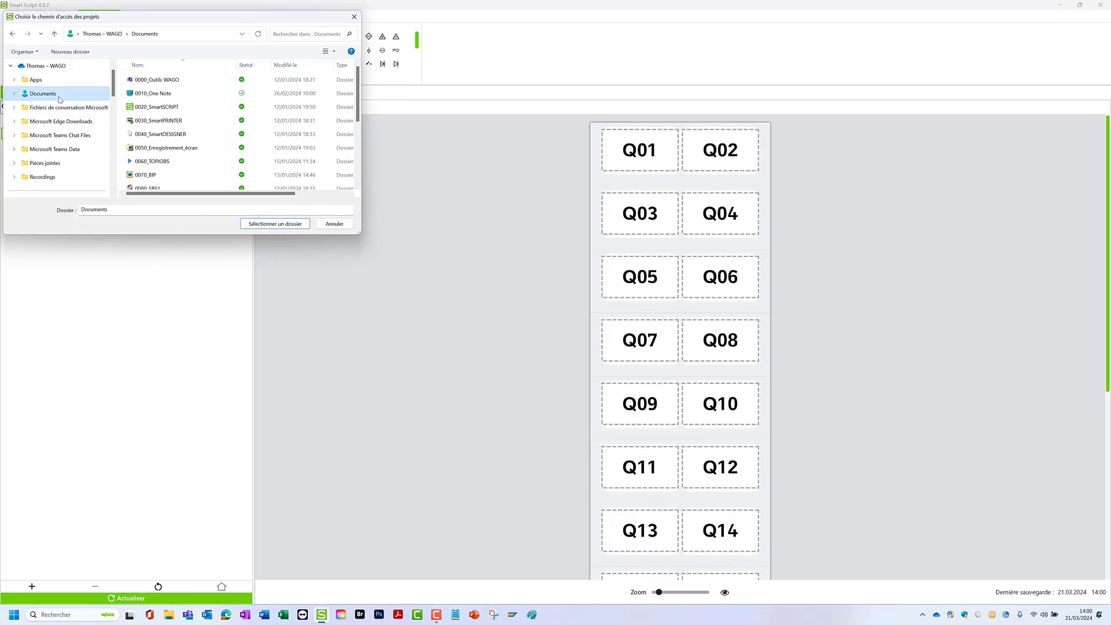
pyautogui.doubleClick(152, 108)
pyautogui.click(151, 108)
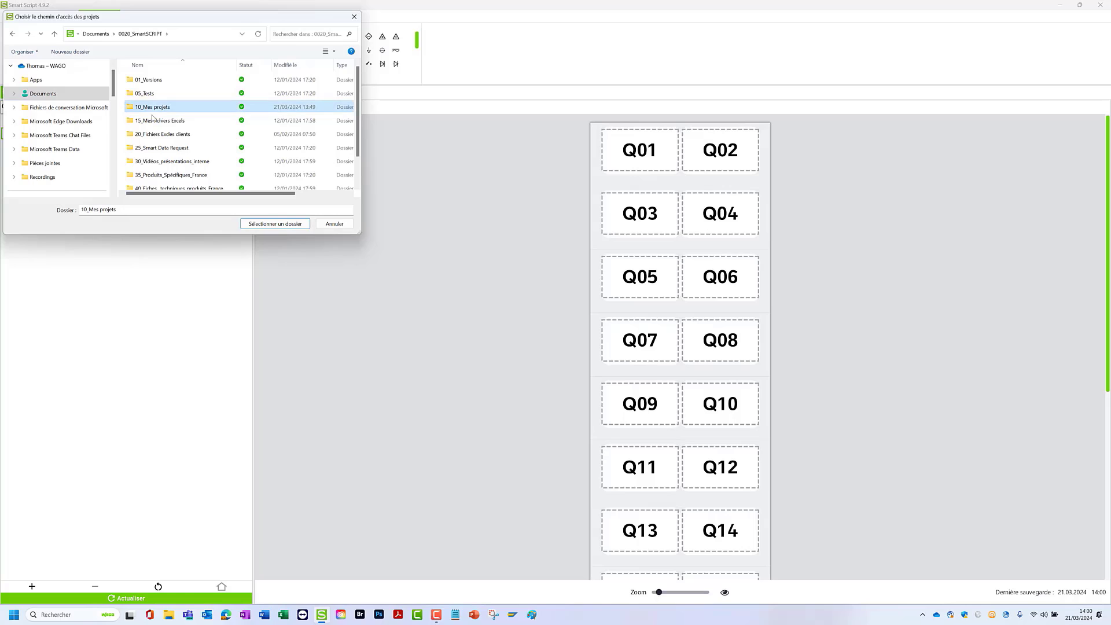
pyautogui.click(271, 227)
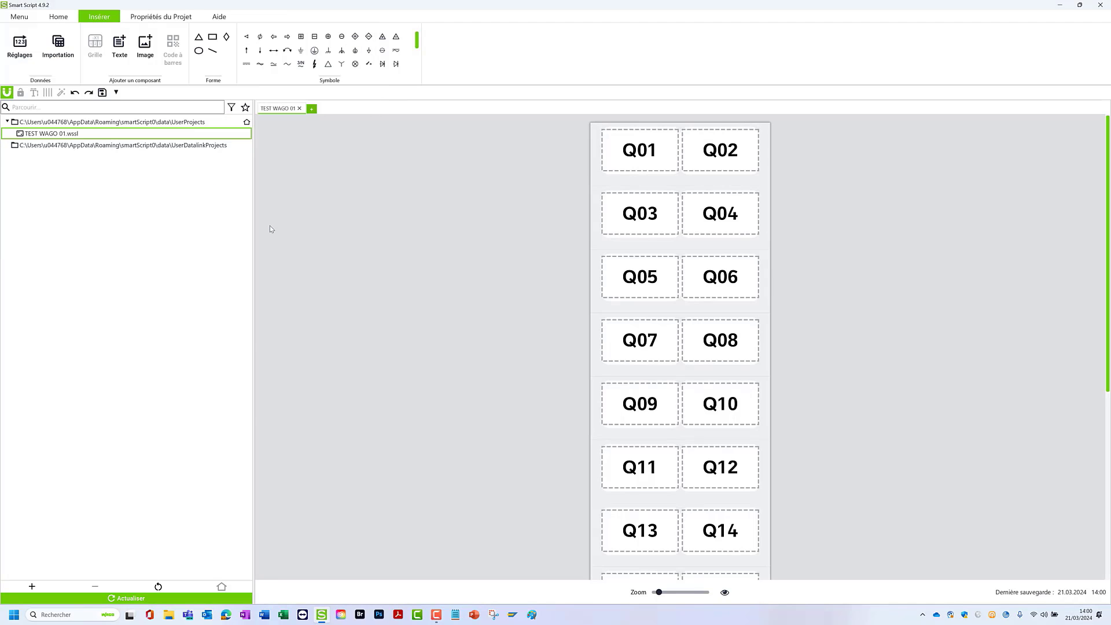
pyautogui.click(78, 159)
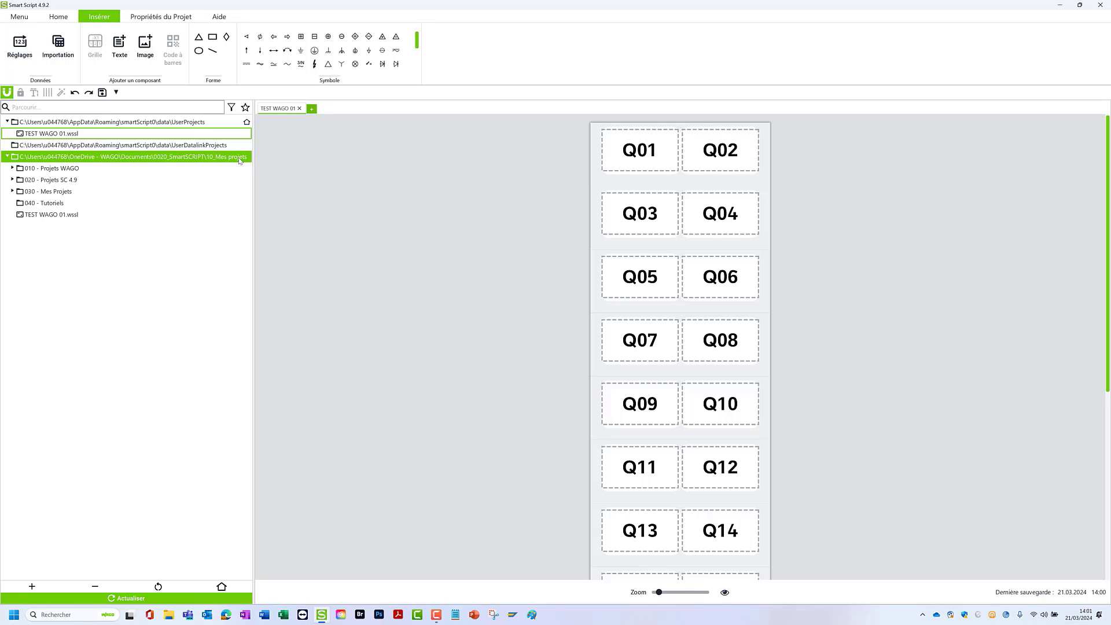
# - Set the 10_Mes projets folder as the default save directory for new projects and move TEST WAGO 01.wssl into it
pyautogui.click(227, 587)
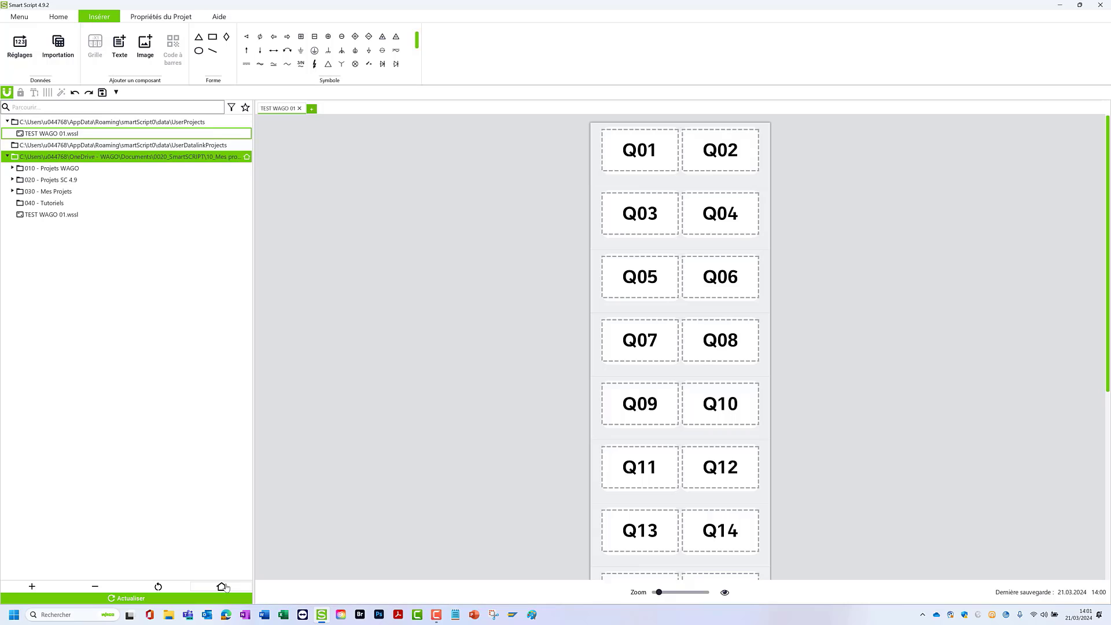
pyautogui.click(43, 135)
pyautogui.moveTo(118, 149); pyautogui.dragTo(145, 162)
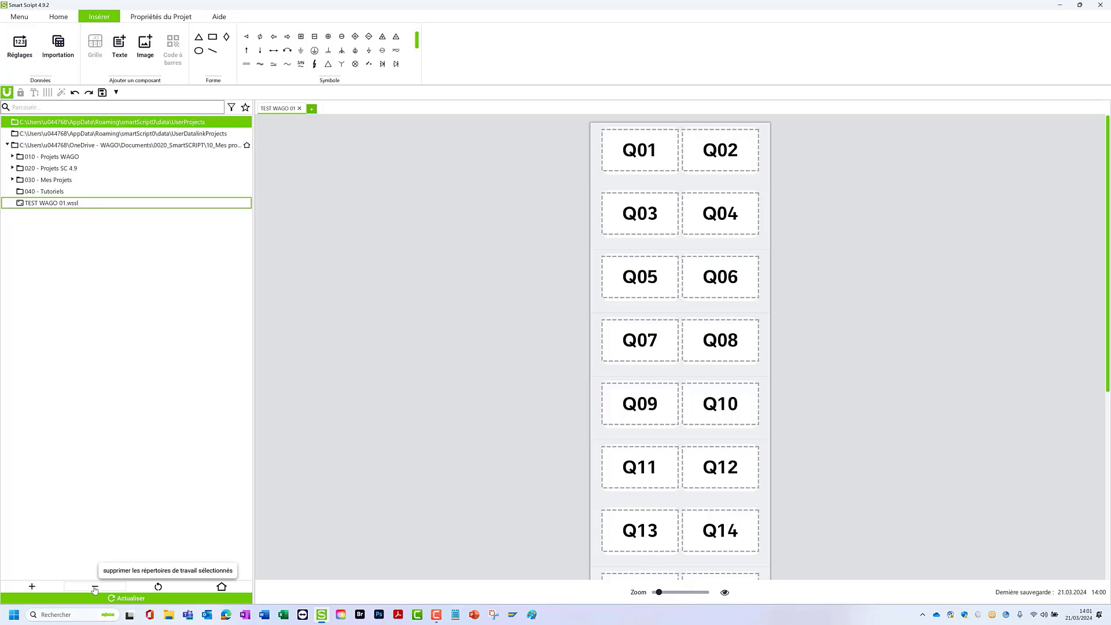
# - Remove the UserProjects and UserDatalinkProjects working directories and narrow the project directory list
pyautogui.click(95, 588)
pyautogui.click(95, 588)
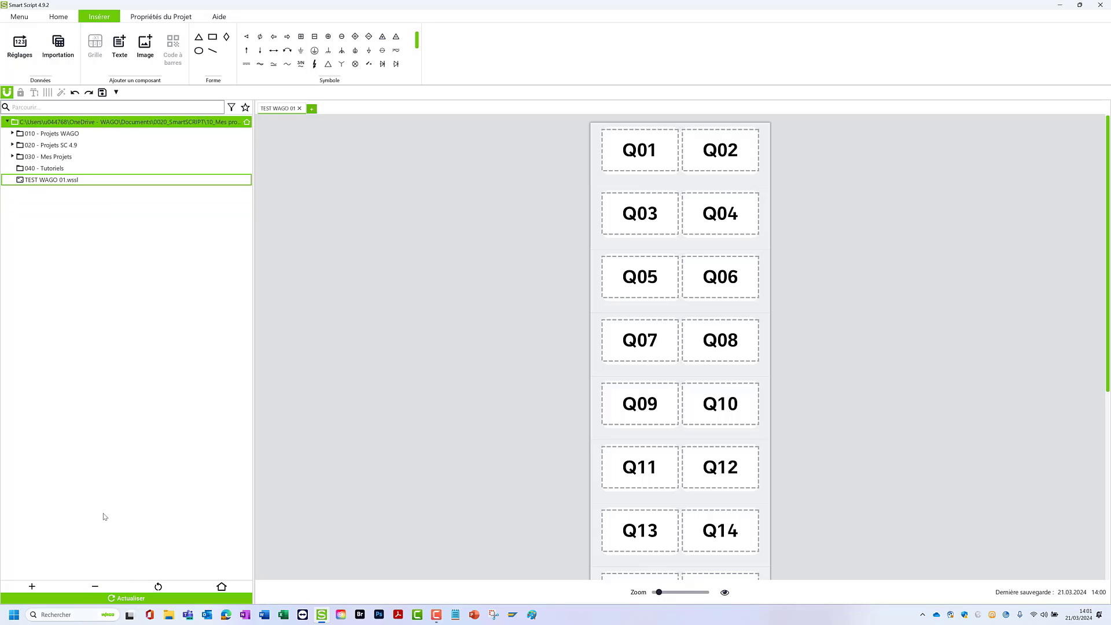
pyautogui.moveTo(253, 261); pyautogui.dragTo(163, 275)
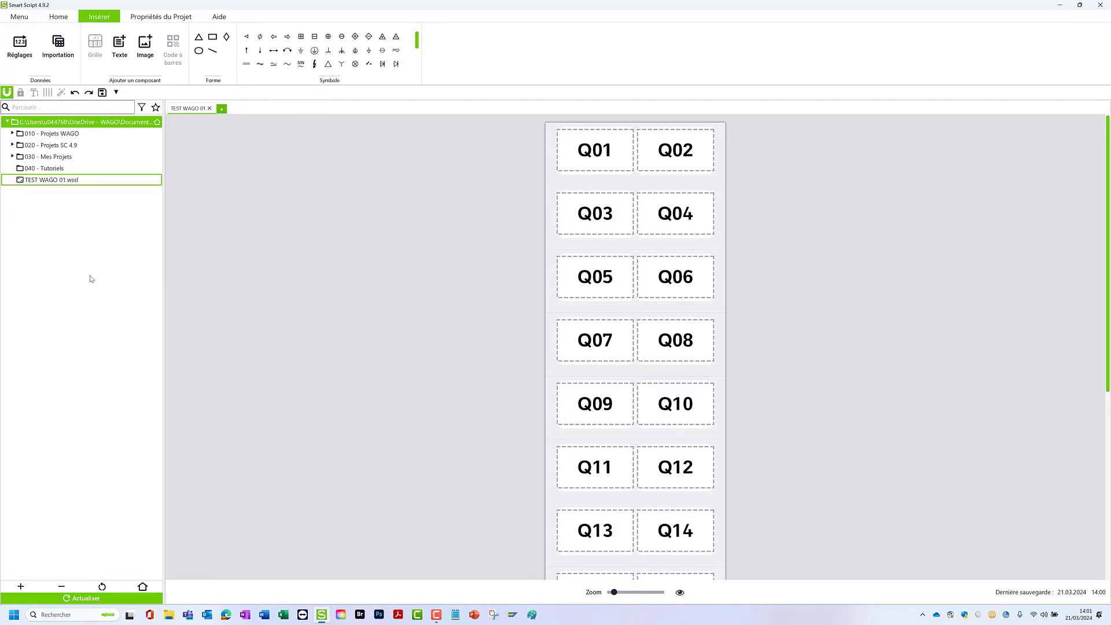
# - Add the Imprimer command to the quick-access commands
pyautogui.click(19, 16)
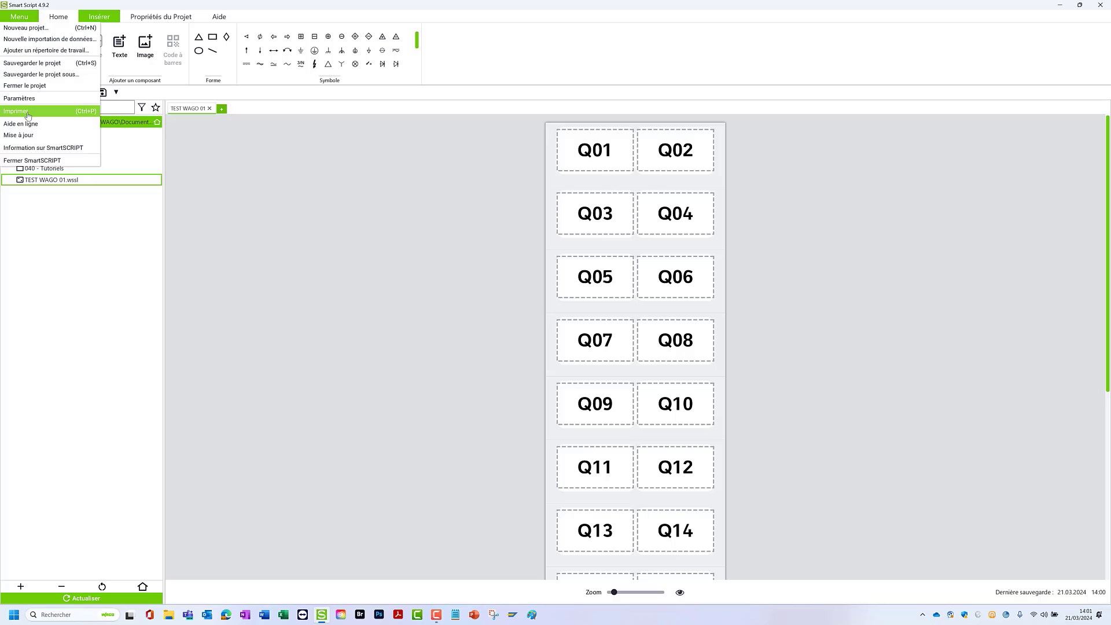
pyautogui.click(155, 95)
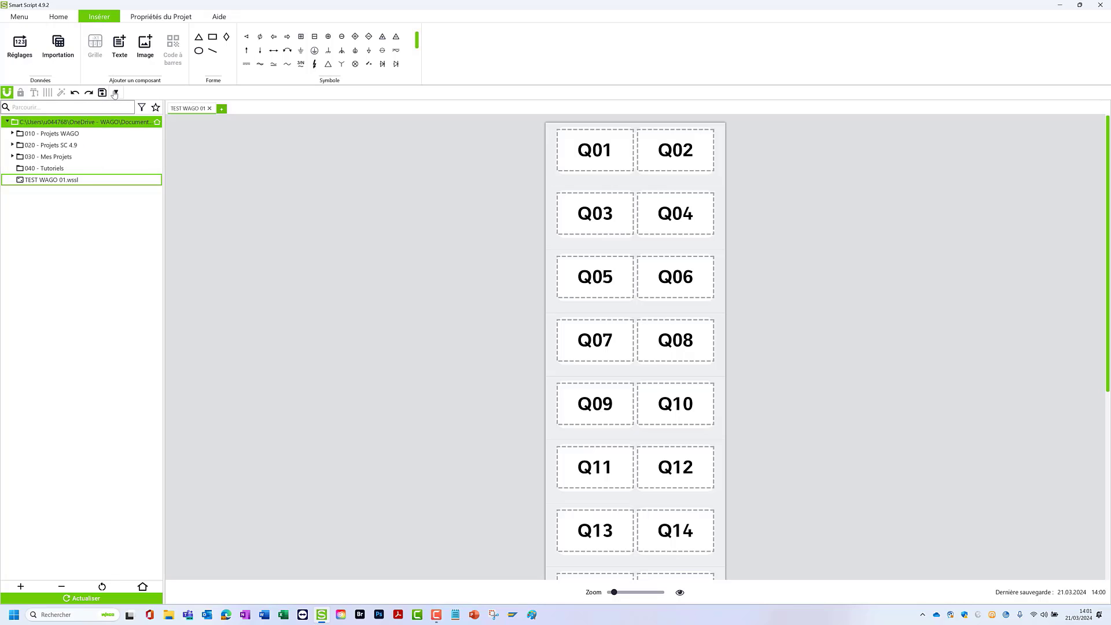
pyautogui.click(115, 94)
pyautogui.click(141, 219)
# - Open the print preview of the Q01–Q24 labels and select smartPrinter as the printer
pyautogui.click(115, 94)
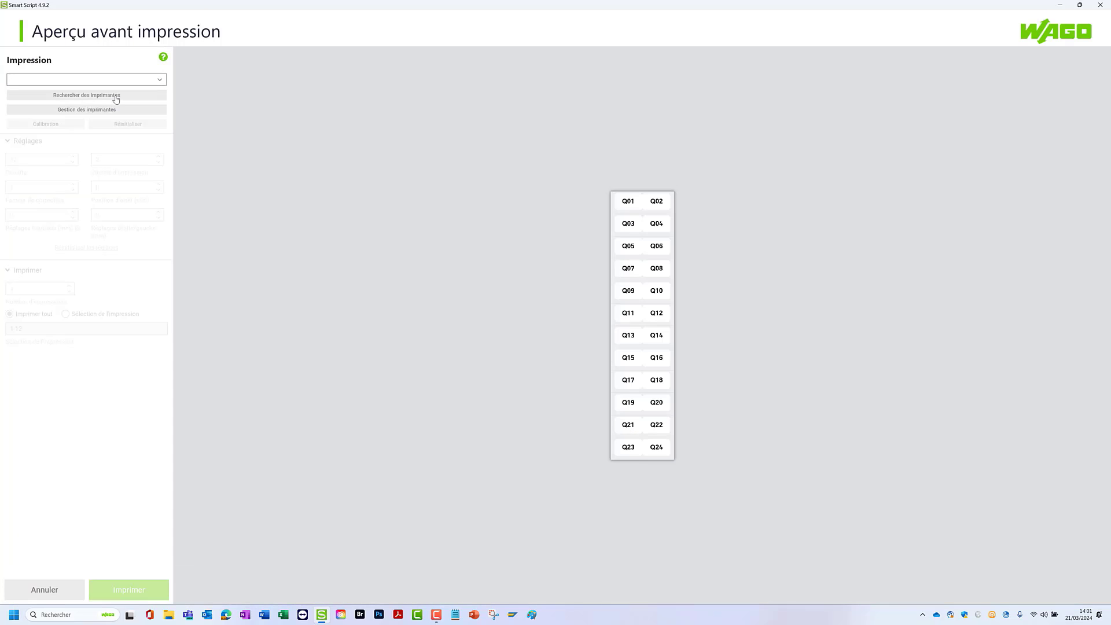
pyautogui.click(28, 81)
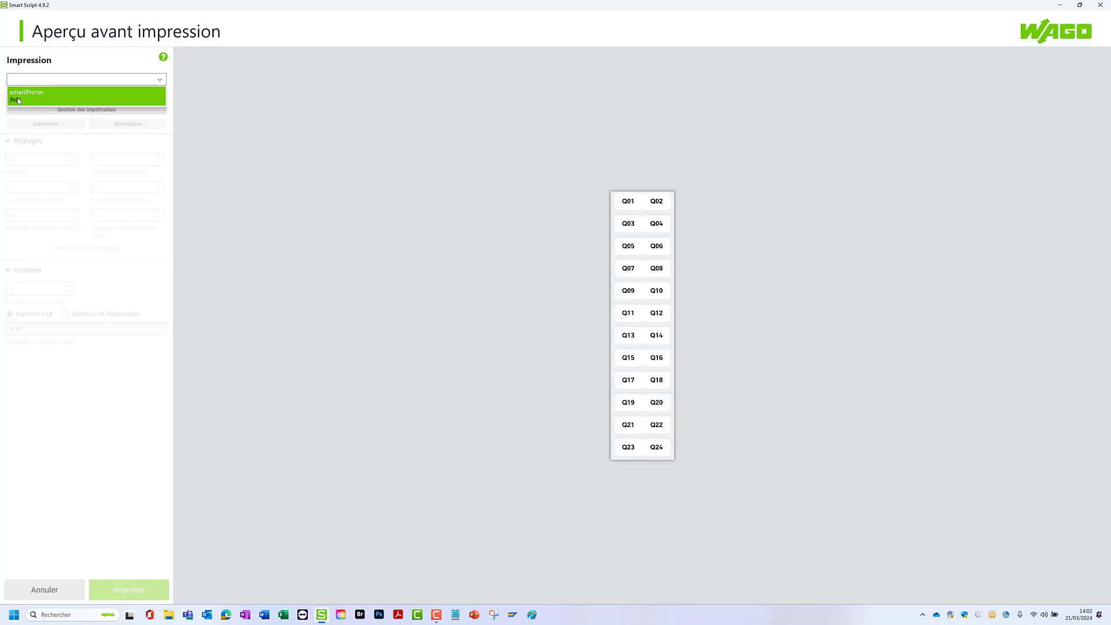
pyautogui.click(41, 99)
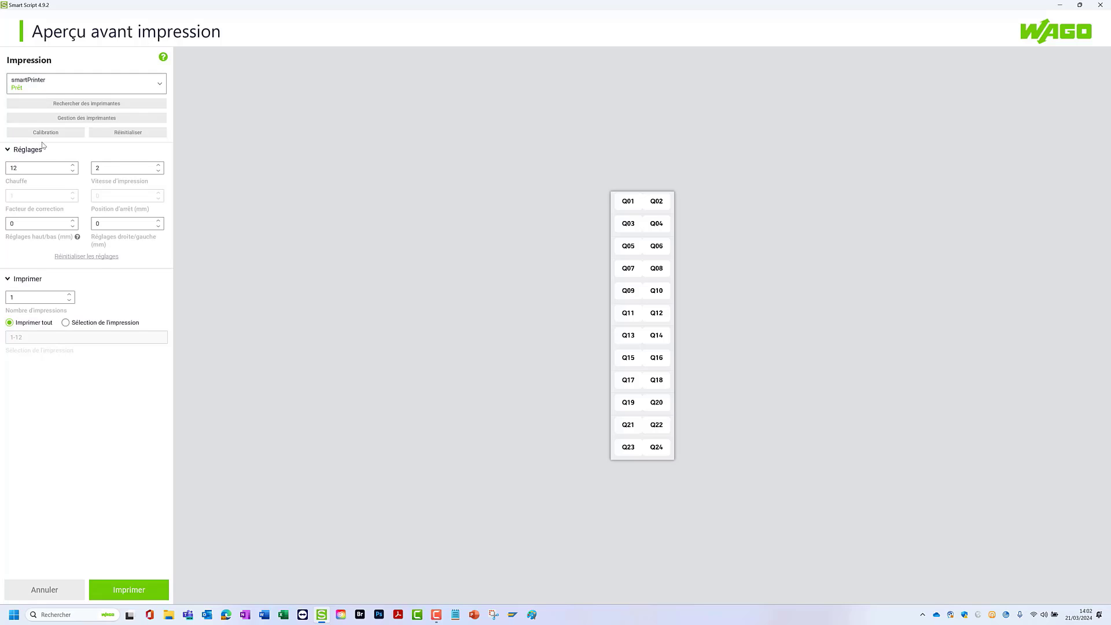
# - Start printing the Q01–Q24 labels, cancel at the recalibration request and close the print preview
pyautogui.click(70, 296)
pyautogui.click(145, 596)
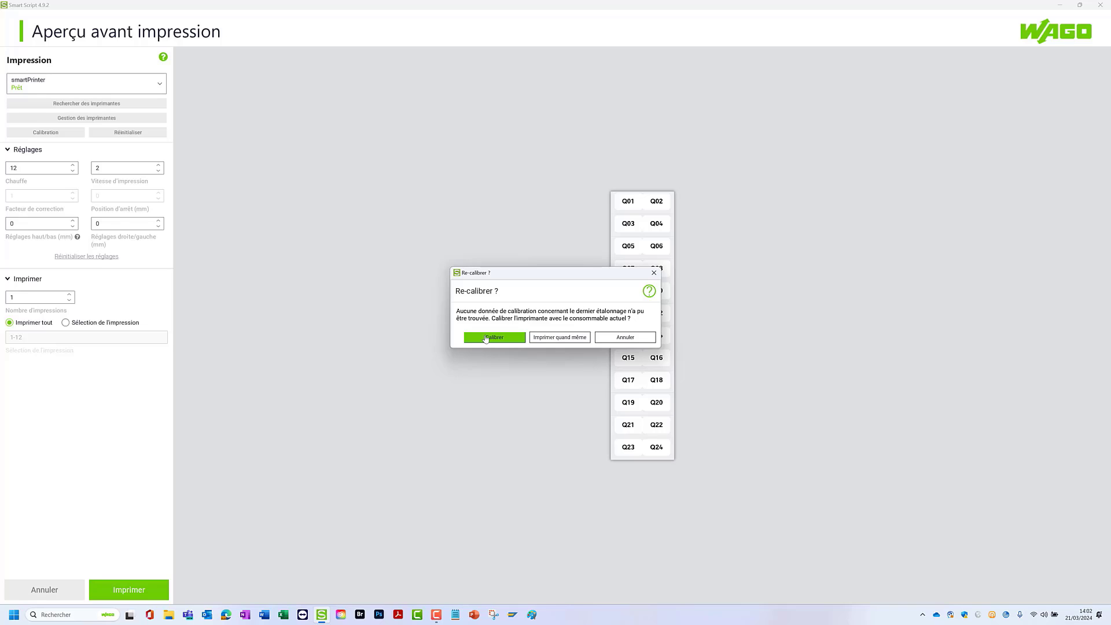
pyautogui.click(623, 340)
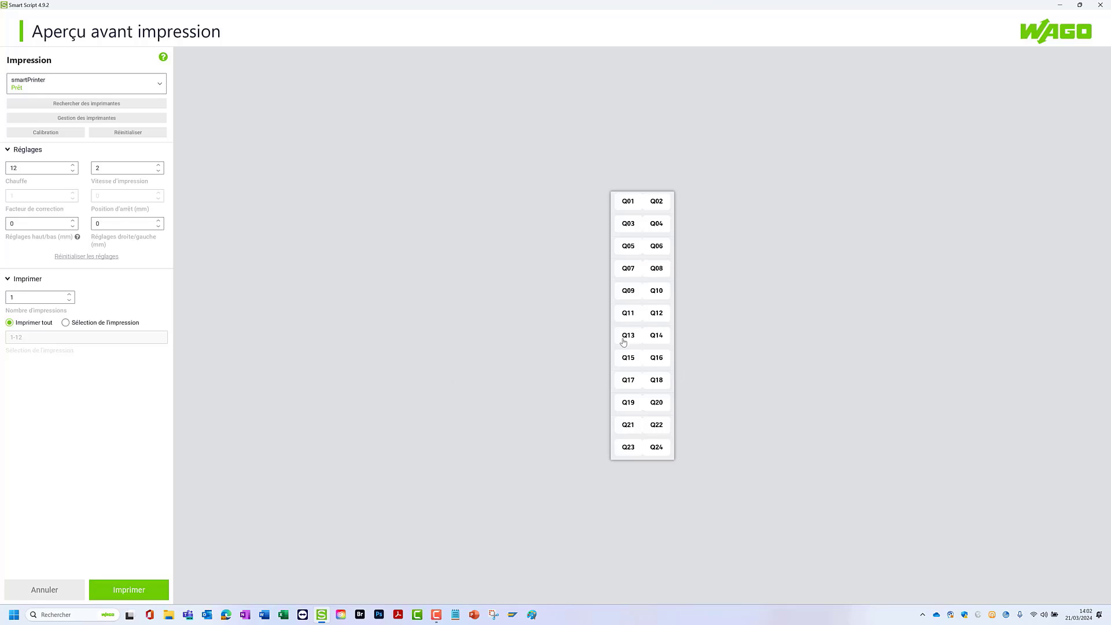
pyautogui.click(46, 590)
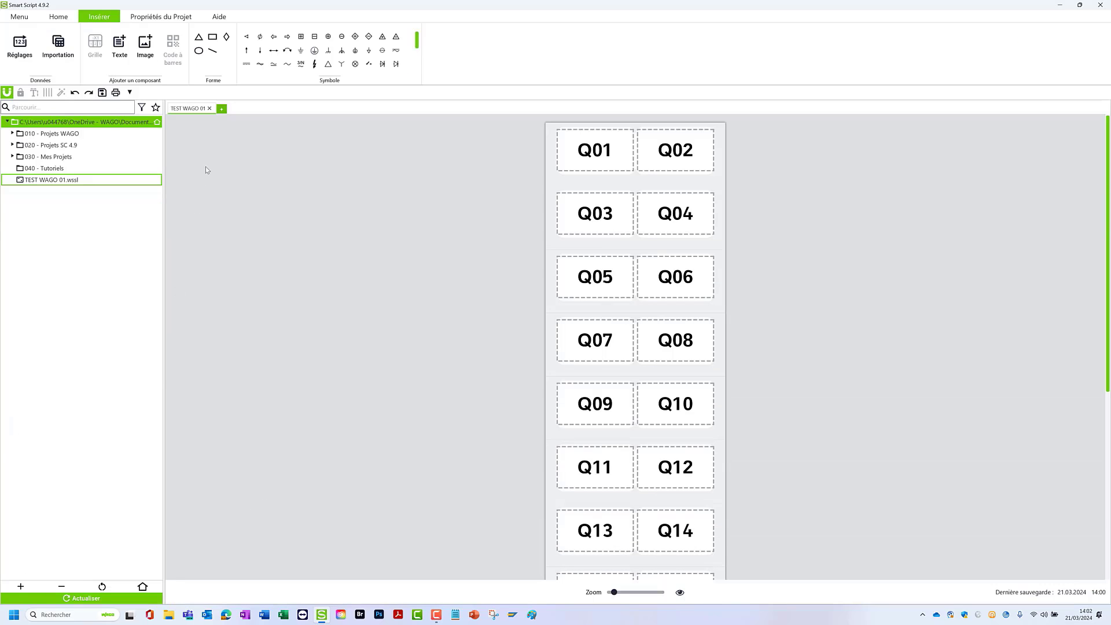
# - Create a new project from the 211-835 favourite and number its markers from W1 to W10
pyautogui.click(222, 110)
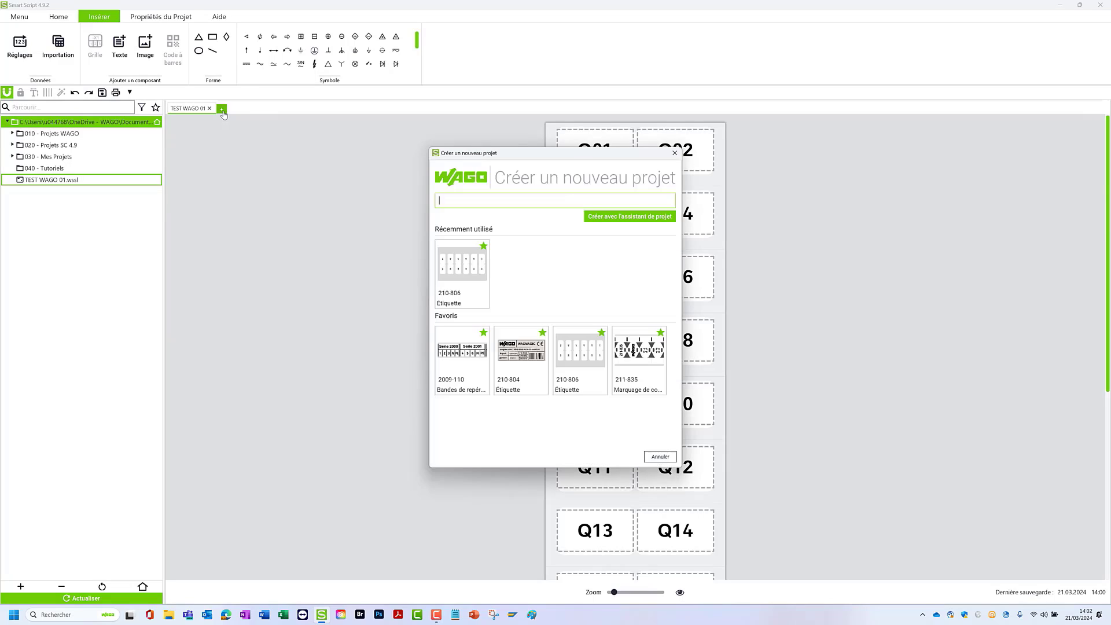
pyautogui.click(641, 366)
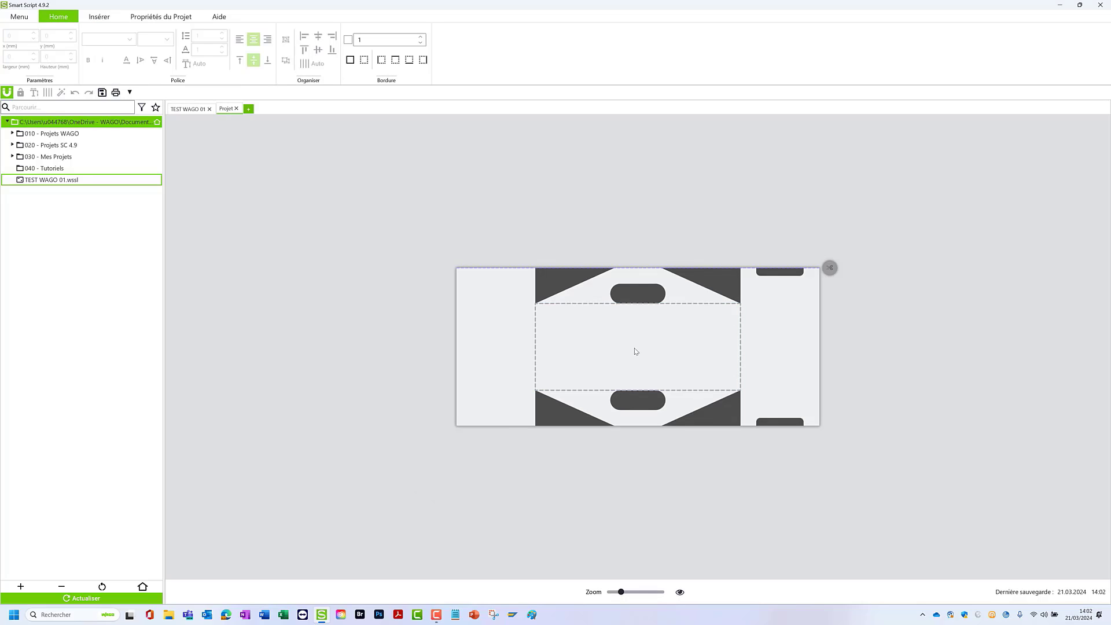
pyautogui.click(635, 348)
pyautogui.click(99, 16)
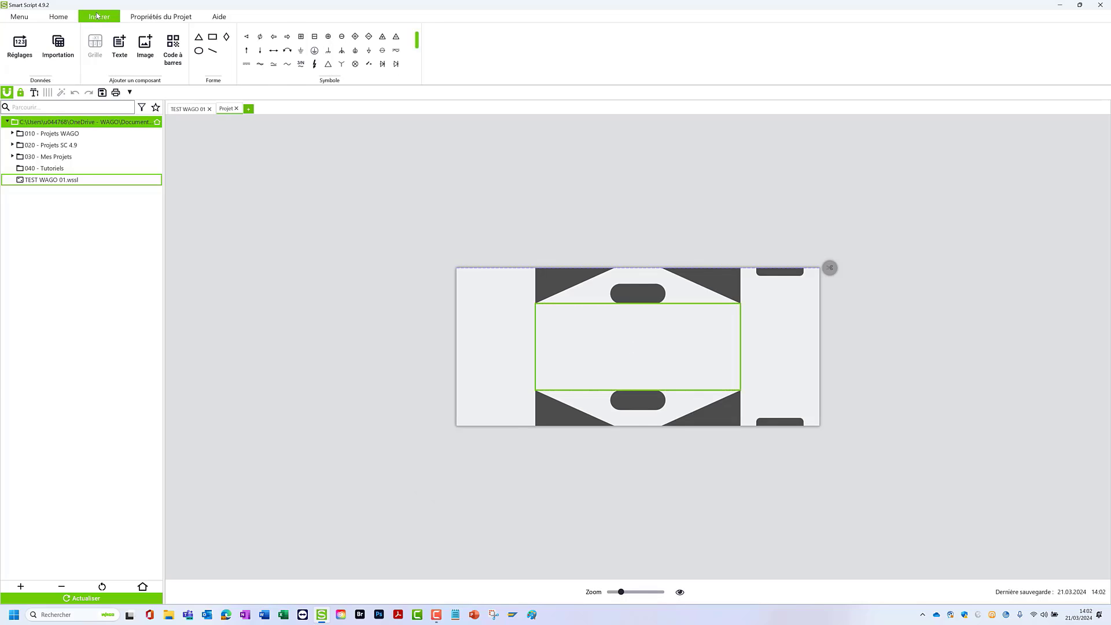
pyautogui.click(19, 45)
pyautogui.write('W1')
pyautogui.press('Tab')
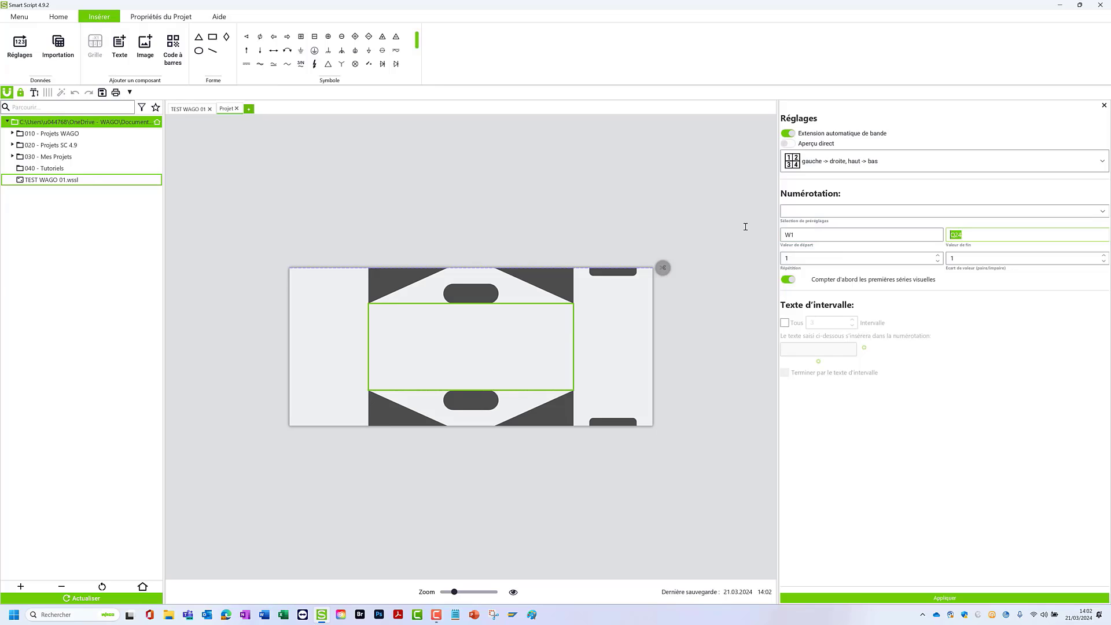
pyautogui.write('W10')
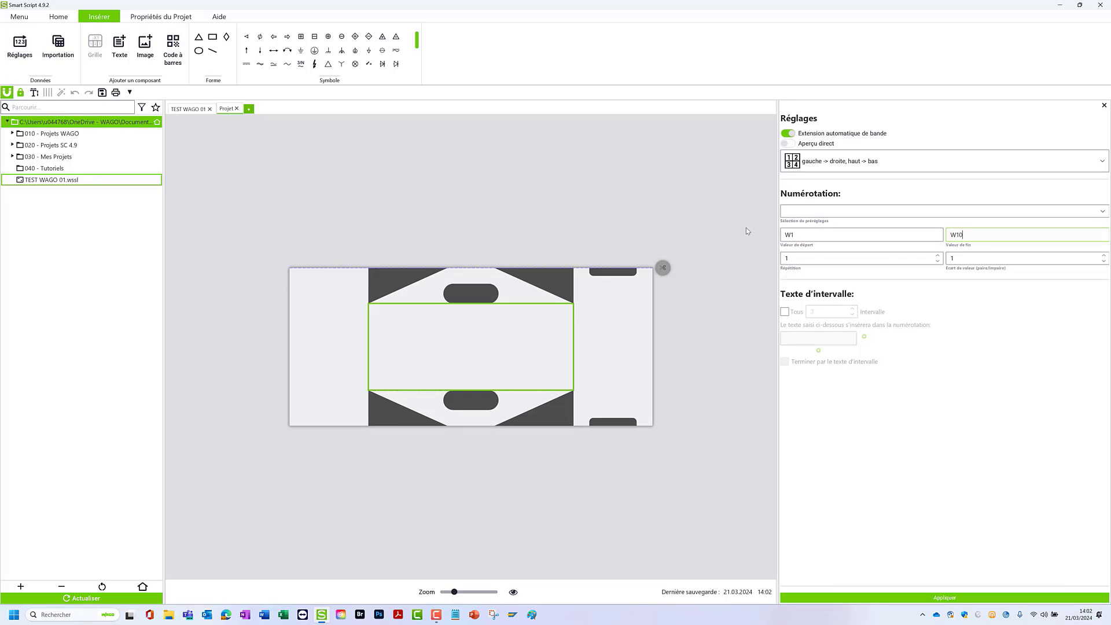
pyautogui.click(900, 597)
pyautogui.moveTo(457, 595); pyautogui.dragTo(442, 594)
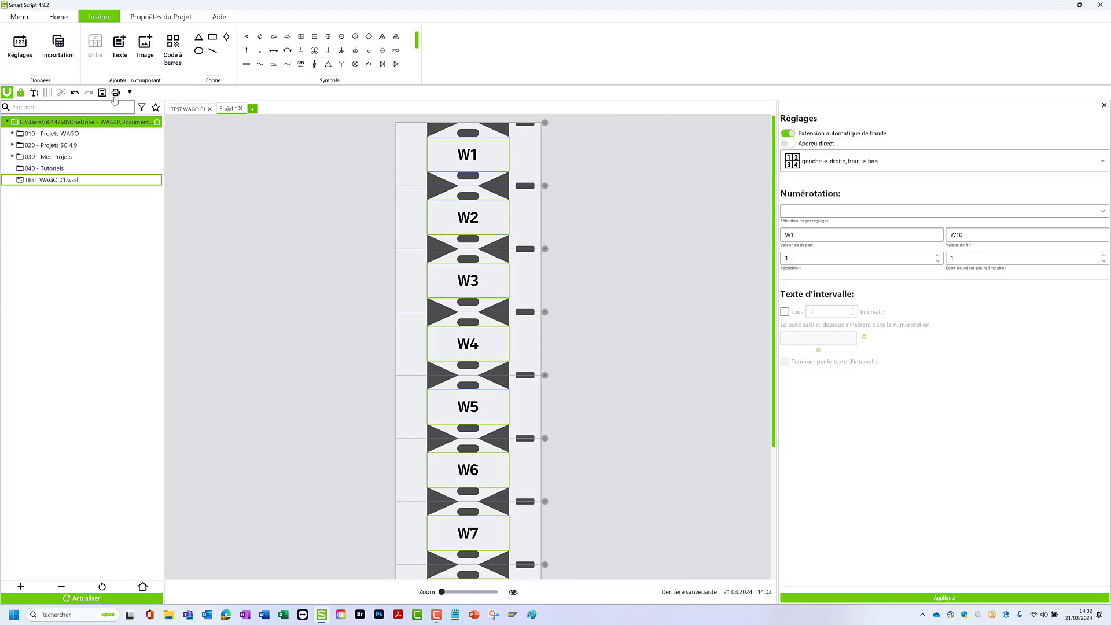
# - Review the printer calibration instructions for material 211-835 in the print preview, without calibrating, and return to the project
pyautogui.click(115, 93)
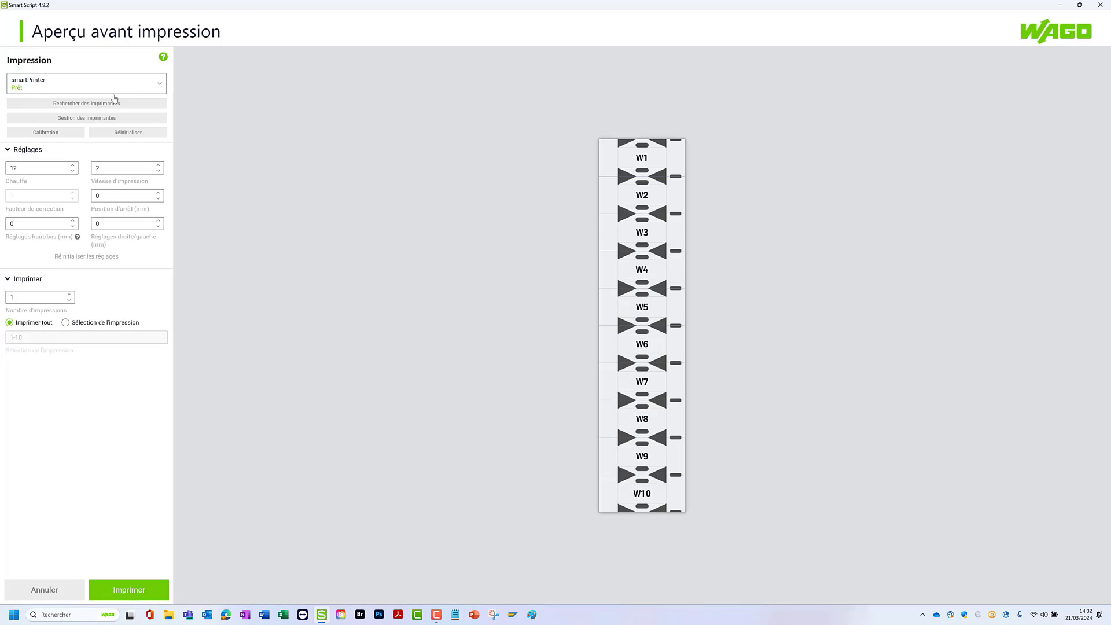
pyautogui.click(33, 135)
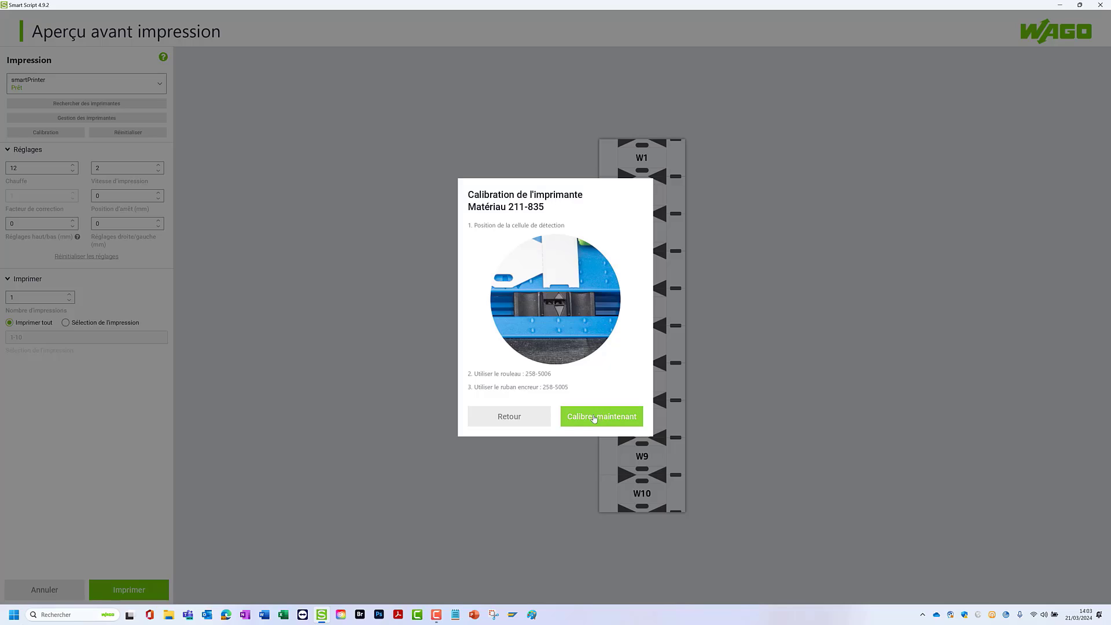
pyautogui.click(499, 418)
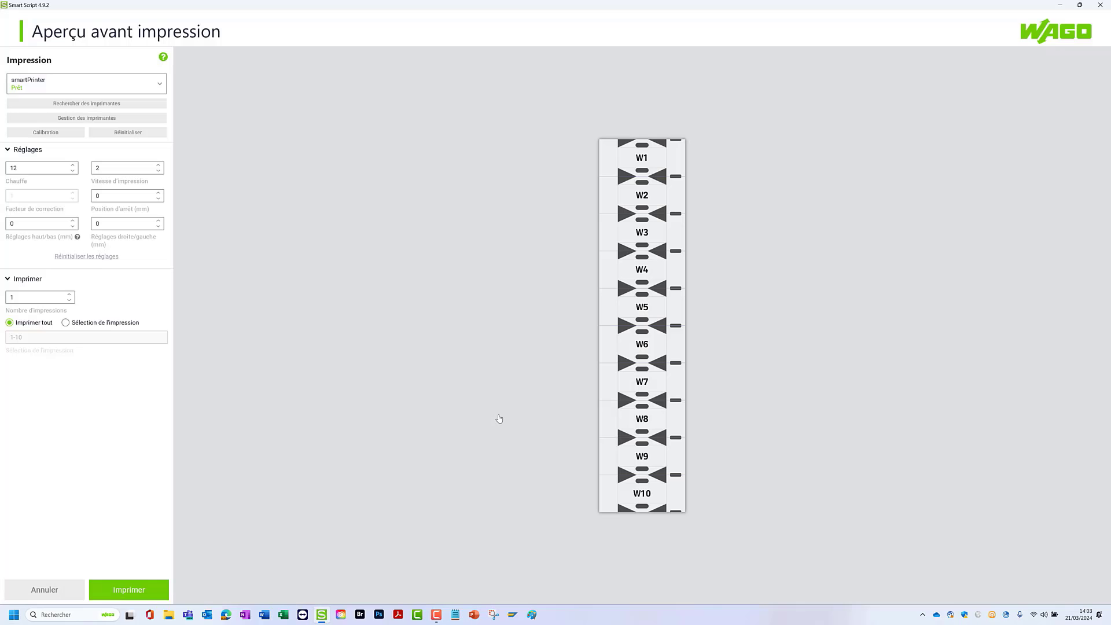
pyautogui.click(45, 585)
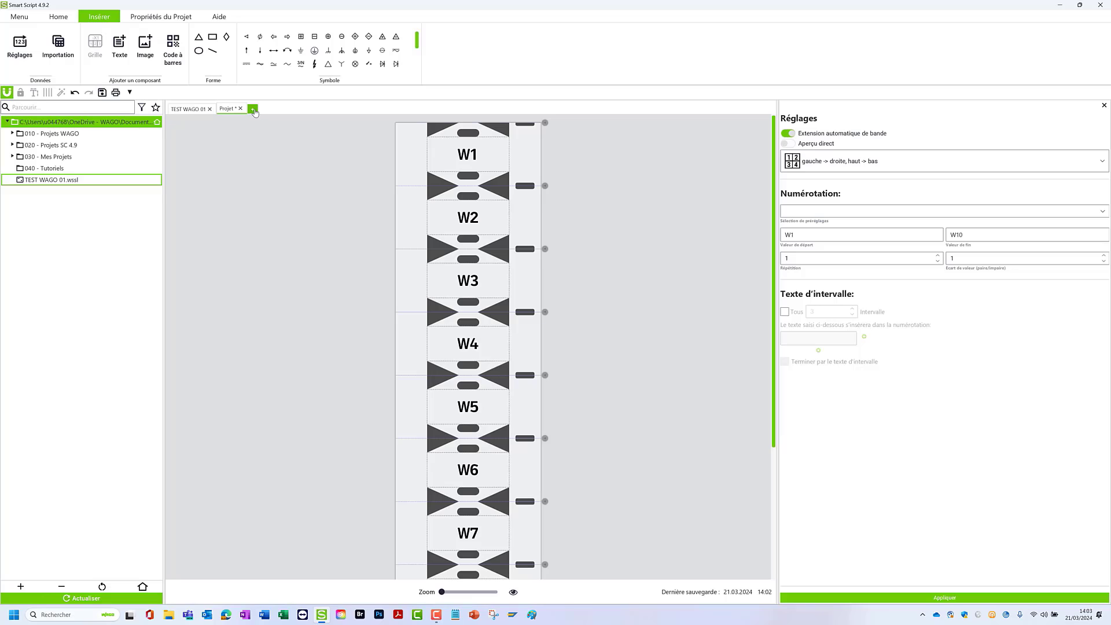
# - Create a new project from the 210-804 label favourite and compare it with the W1–W10 marker project
pyautogui.click(253, 109)
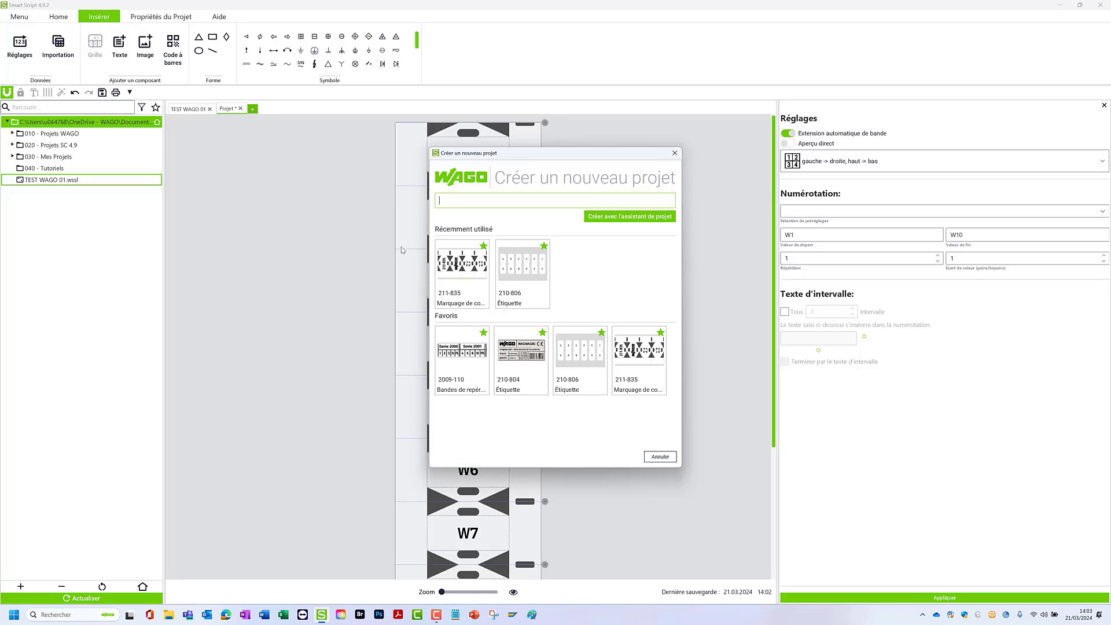
pyautogui.click(524, 360)
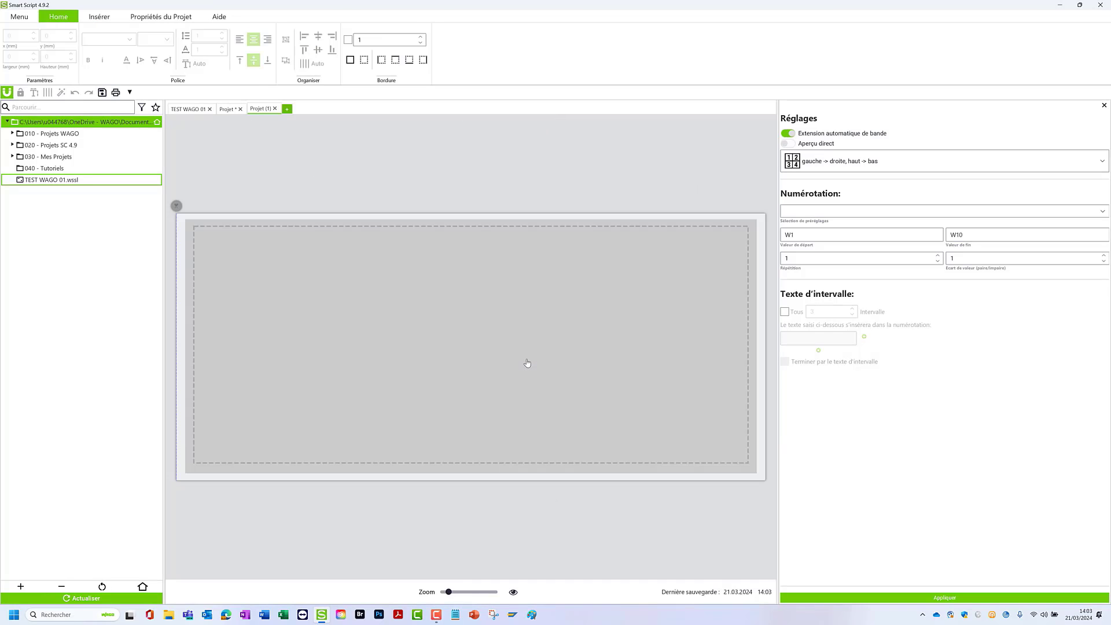
pyautogui.click(234, 110)
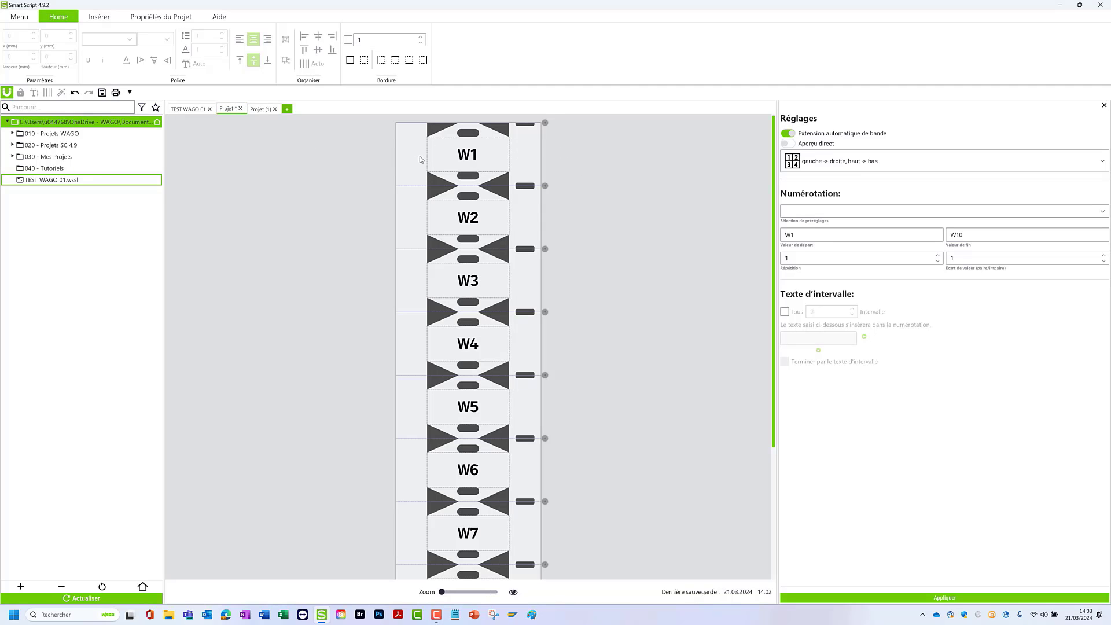
pyautogui.click(481, 155)
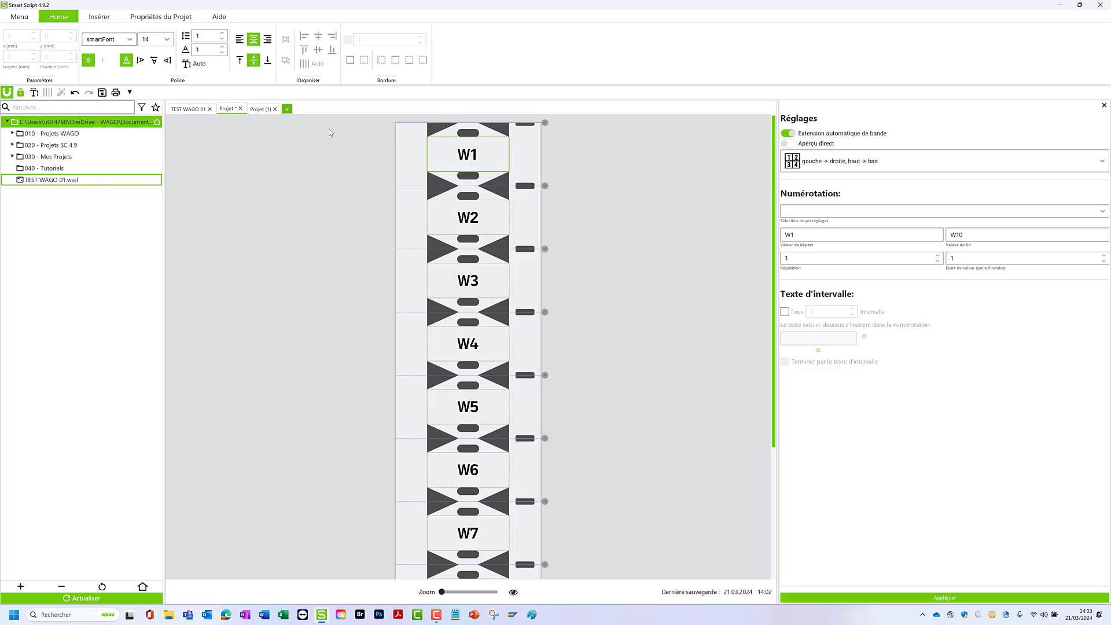
pyautogui.click(265, 113)
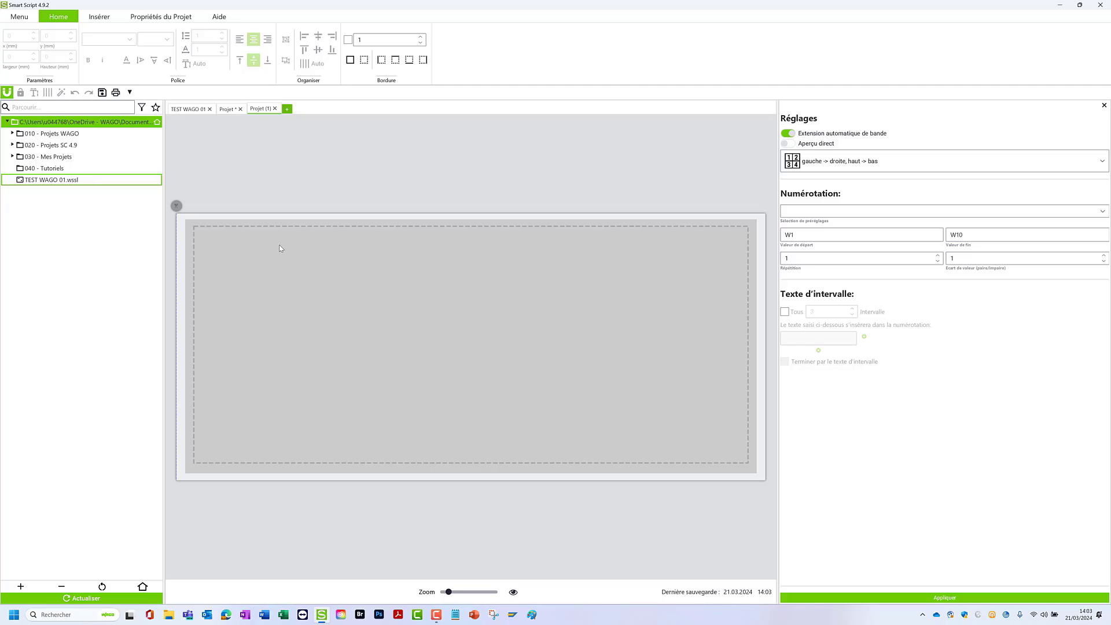
# - Insert a text component on the 210-804 label, move it to the label's upper-left area and enlarge it
pyautogui.click(100, 18)
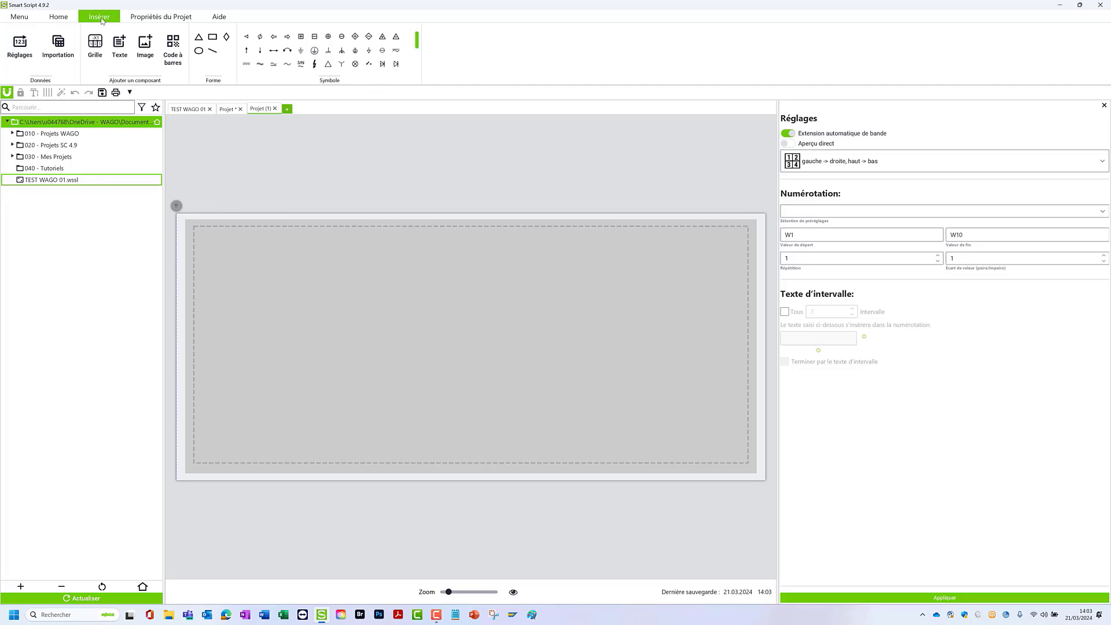
pyautogui.click(127, 51)
pyautogui.click(585, 371)
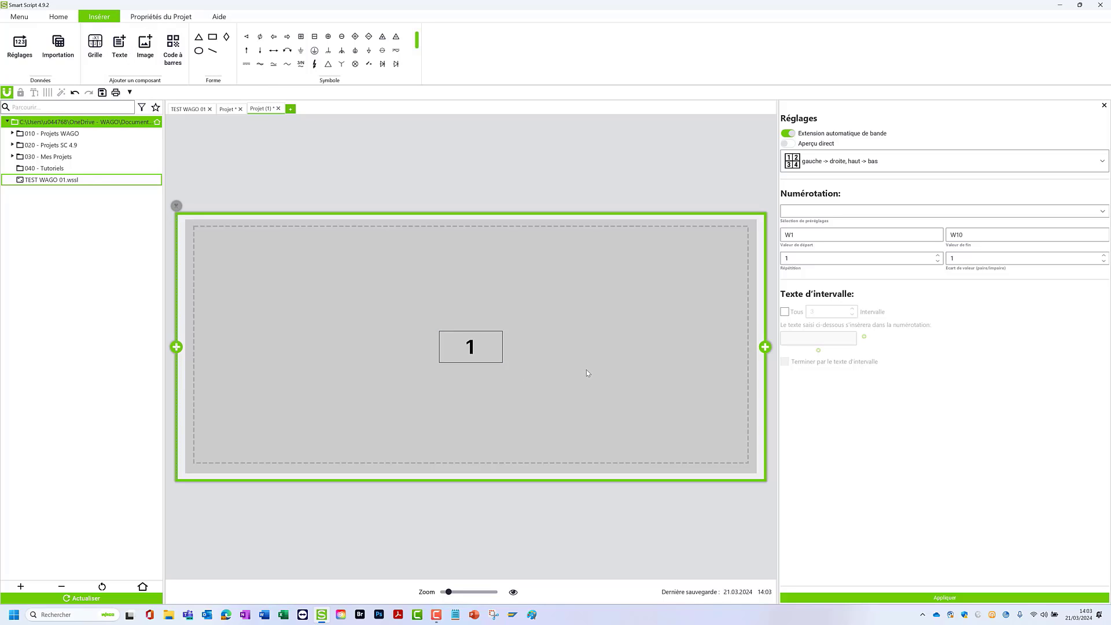
pyautogui.click(460, 339)
pyautogui.moveTo(461, 338); pyautogui.dragTo(351, 255)
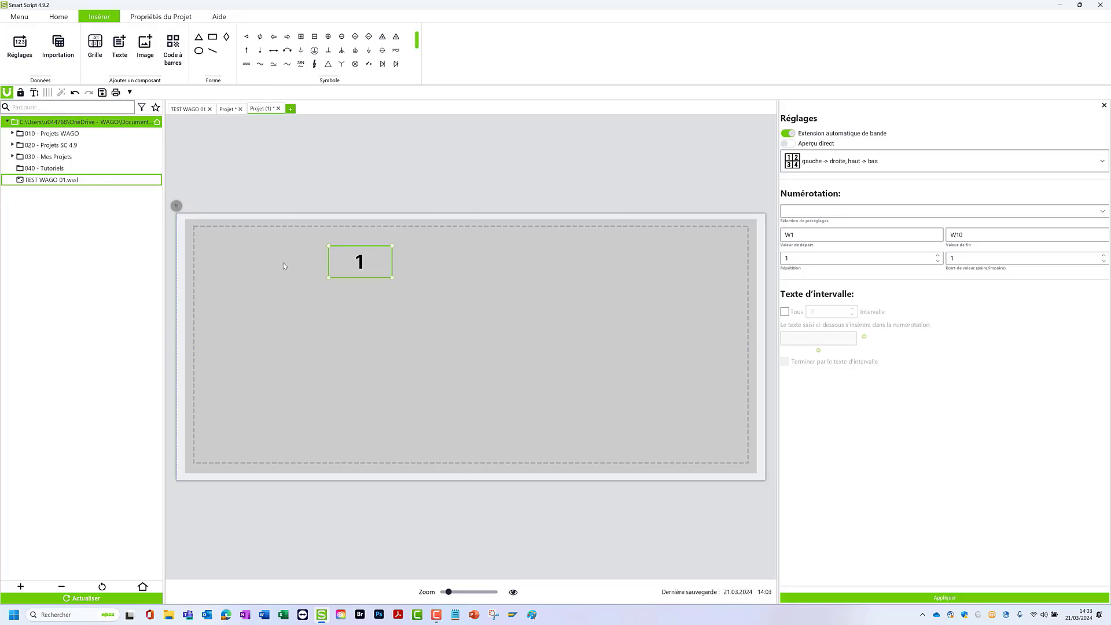
pyautogui.moveTo(283, 263); pyautogui.dragTo(485, 346)
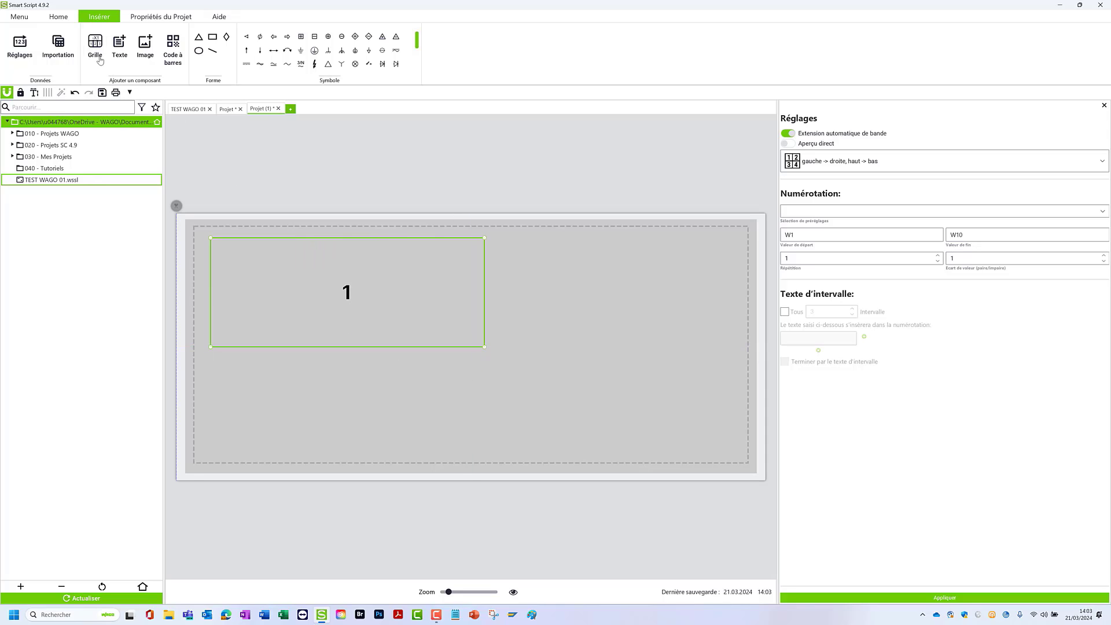
# - Set the text component's width to 45 mm and its height to 15 mm
pyautogui.click(58, 16)
pyautogui.moveTo(24, 57); pyautogui.dragTo(2, 54)
pyautogui.write('45')
pyautogui.press('Tab')
pyautogui.write('15')
pyautogui.press('Tab')
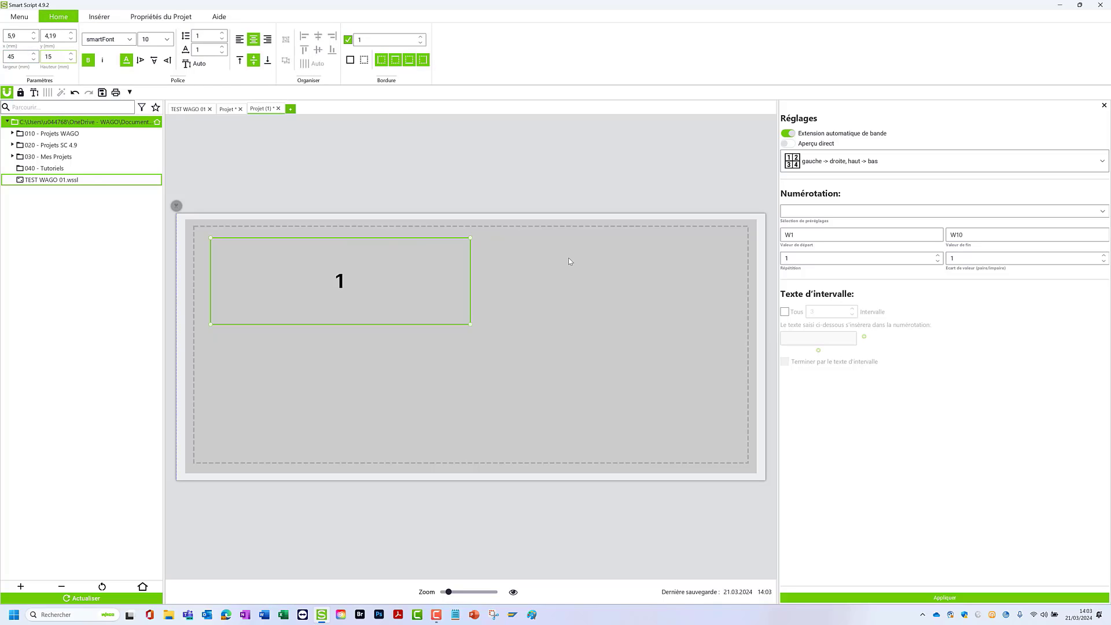
pyautogui.click(567, 258)
# - Set the text component's border thickness to 6 and turn its border off
pyautogui.click(392, 303)
pyautogui.click(421, 37)
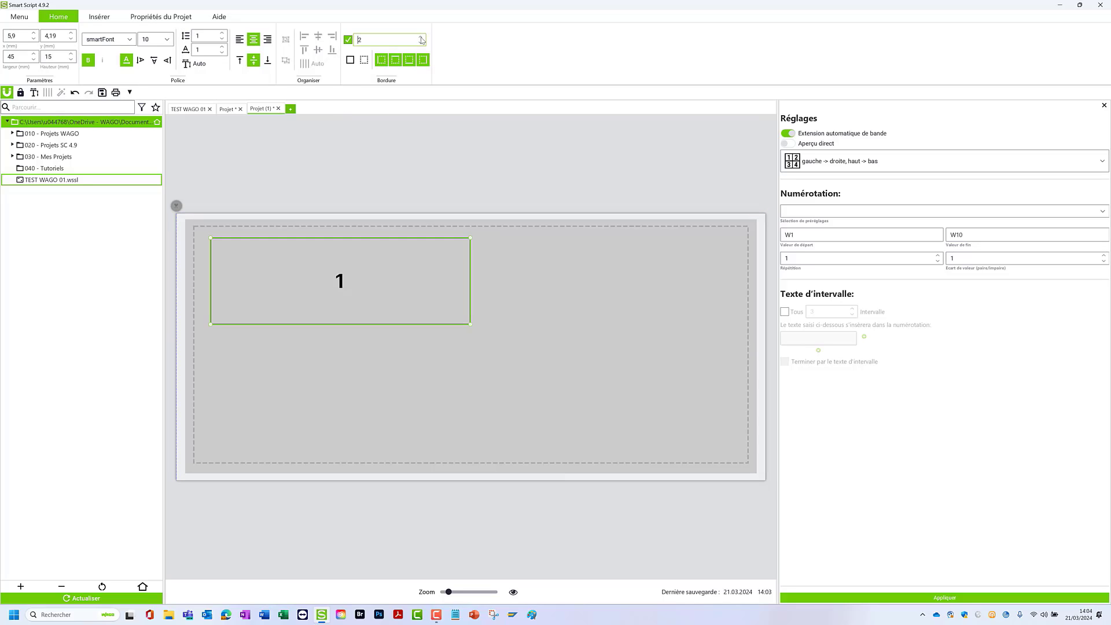
pyautogui.click(421, 37)
pyautogui.click(420, 37)
pyautogui.click(421, 37)
pyautogui.click(421, 37)
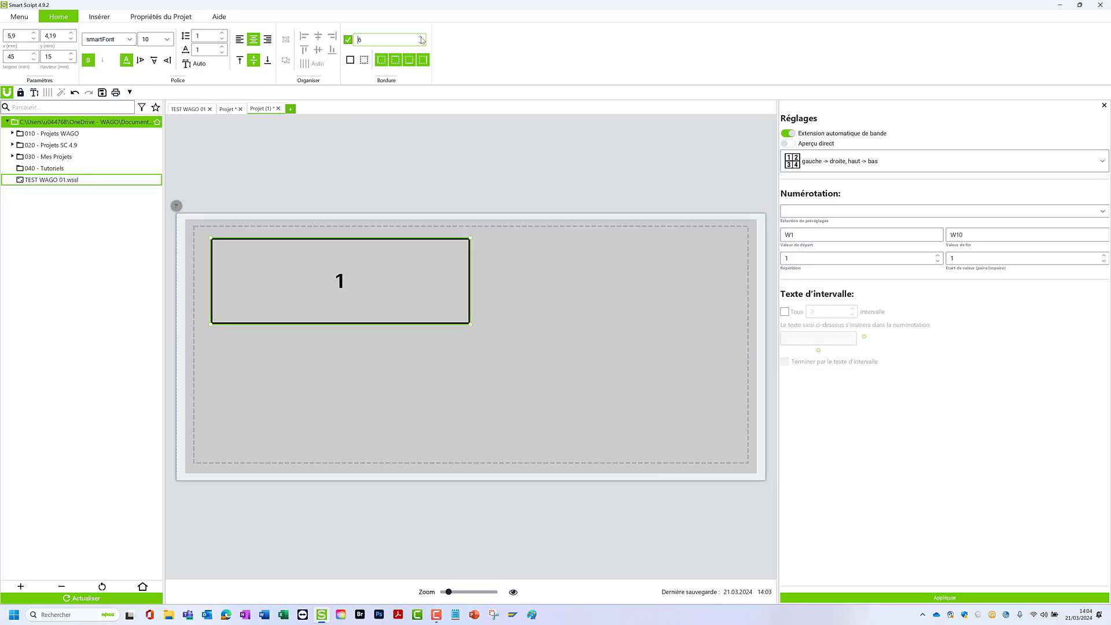
pyautogui.click(348, 40)
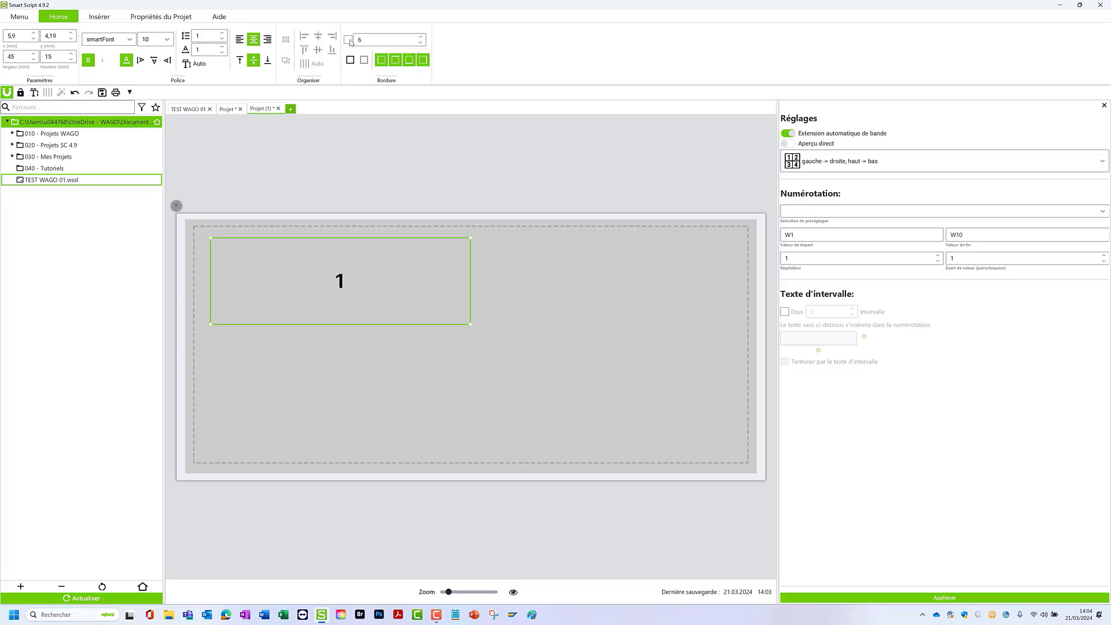
# - Open the ETIQ PROJET ARM label project from the 020 - Projets SC 4.9 folder
pyautogui.click(313, 141)
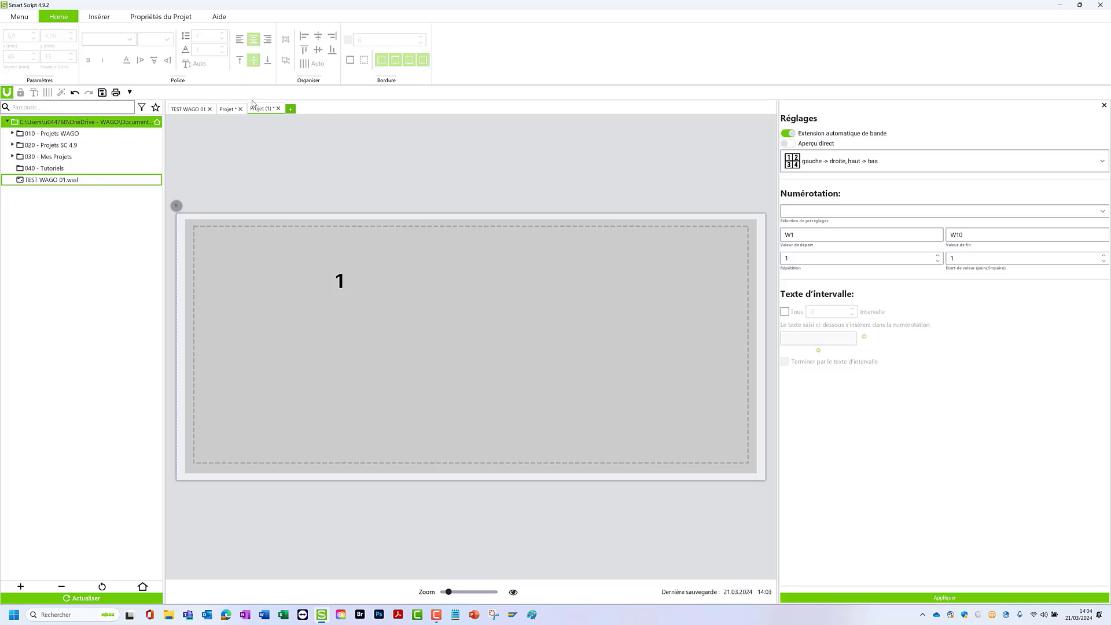
pyautogui.click(93, 17)
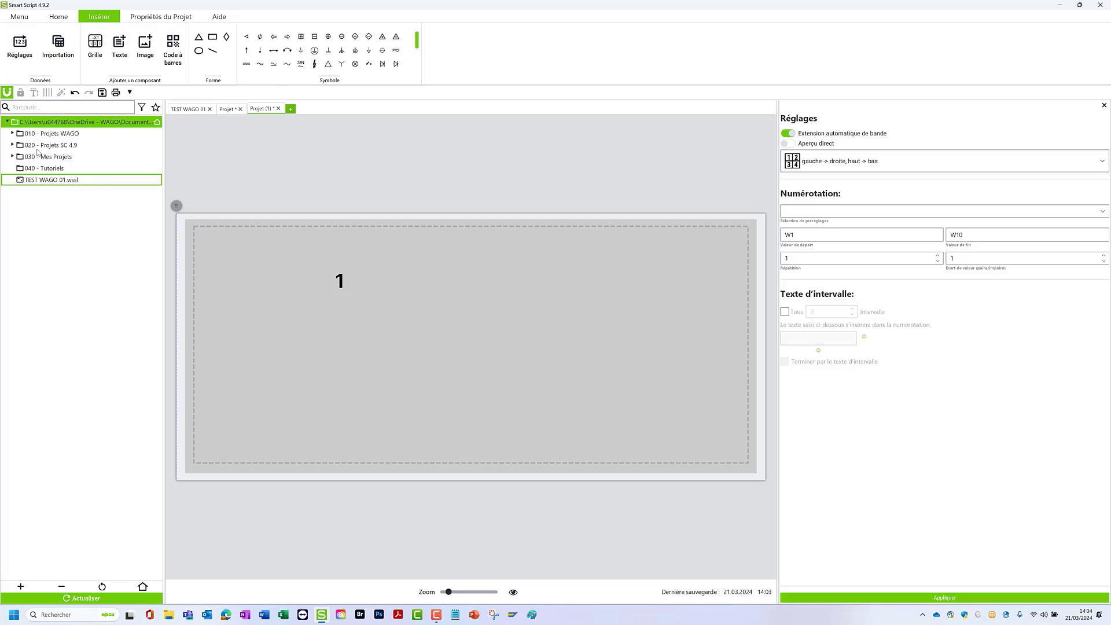
pyautogui.click(12, 145)
pyautogui.doubleClick(60, 204)
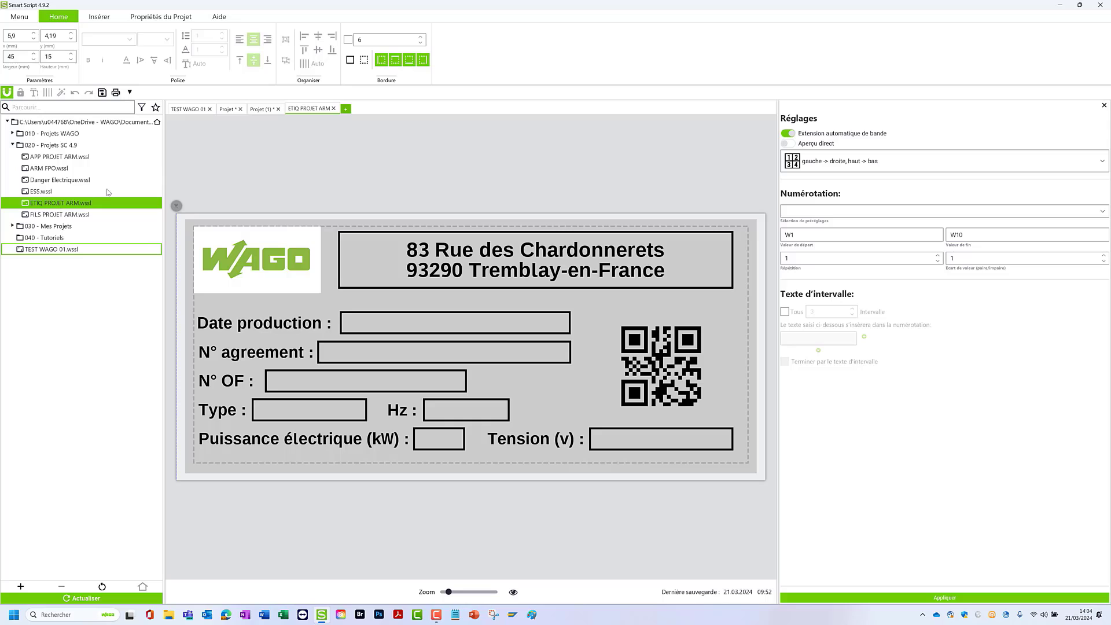
# - Look through the other open projects and return to the ETIQ PROJET ARM label
pyautogui.click(229, 109)
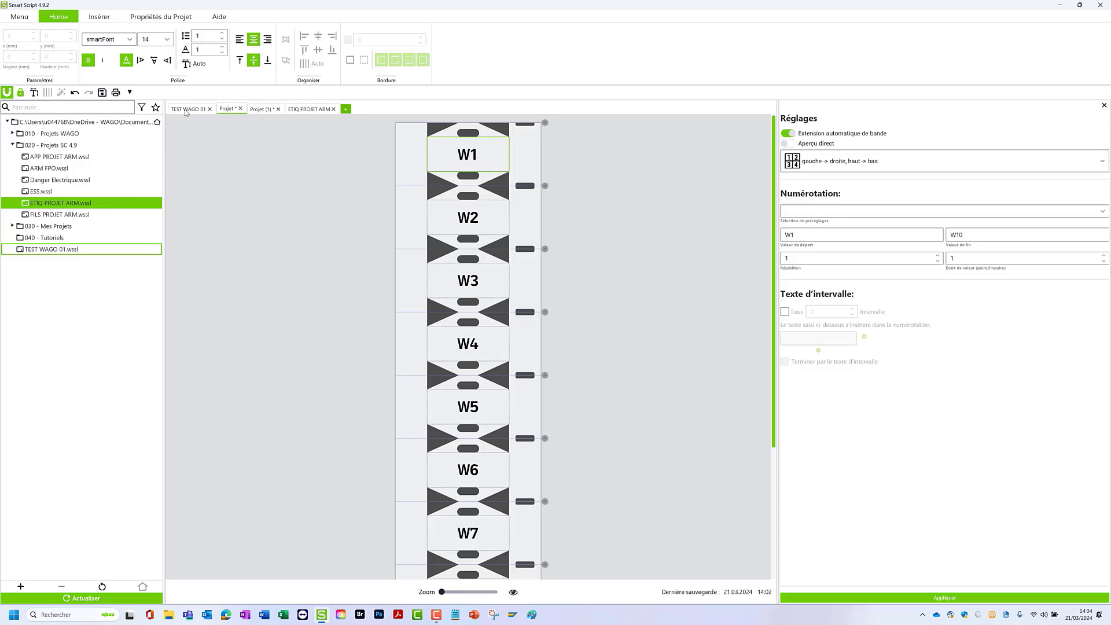
pyautogui.click(186, 111)
pyautogui.click(258, 111)
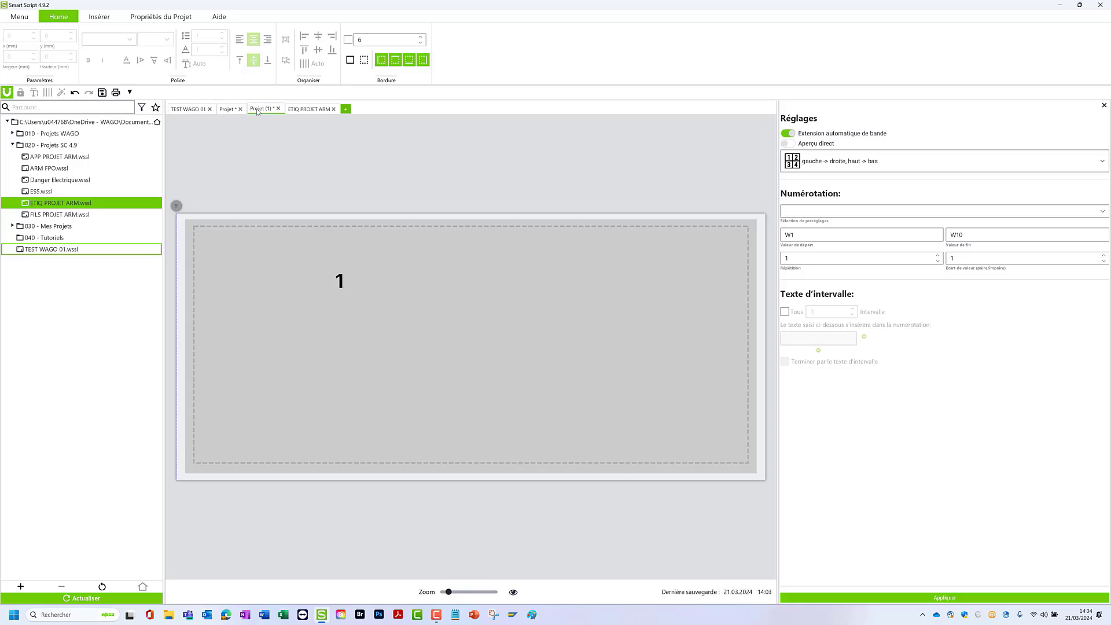
pyautogui.click(301, 111)
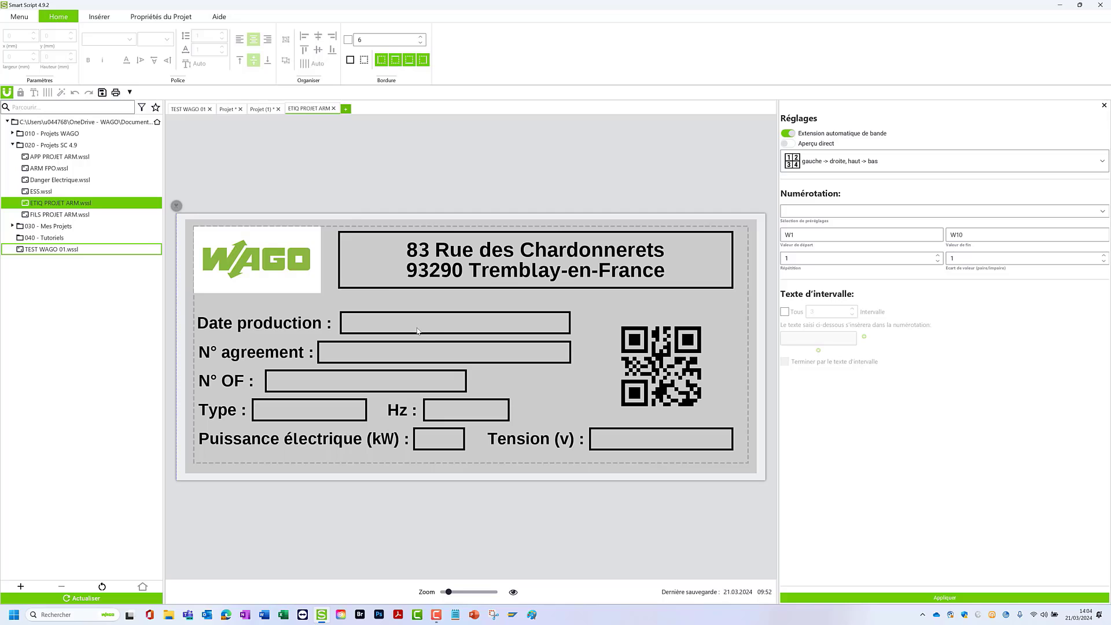
# - Set the font size of the framed address text to 11 and close the label project, saving the changes
pyautogui.click(482, 268)
pyautogui.click(167, 39)
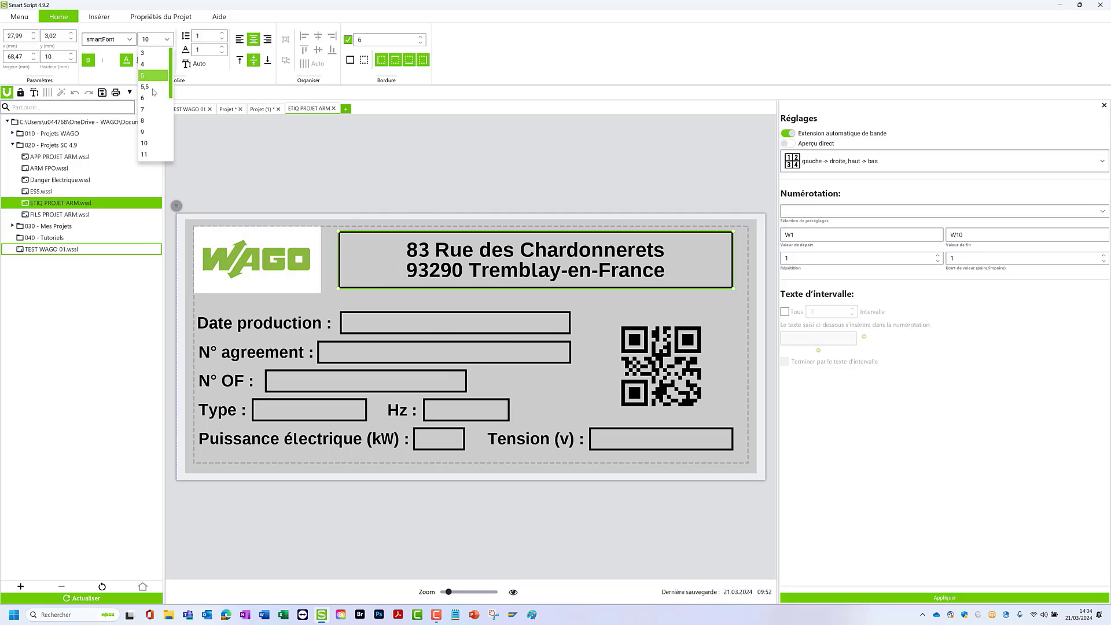
pyautogui.click(145, 154)
pyautogui.click(338, 109)
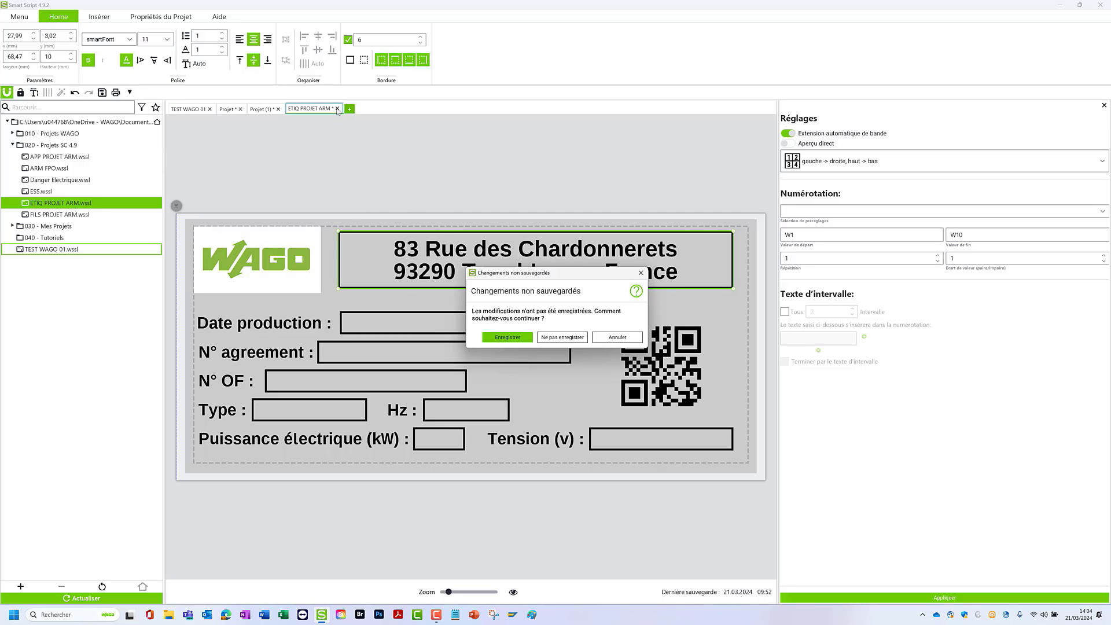
pyautogui.click(507, 337)
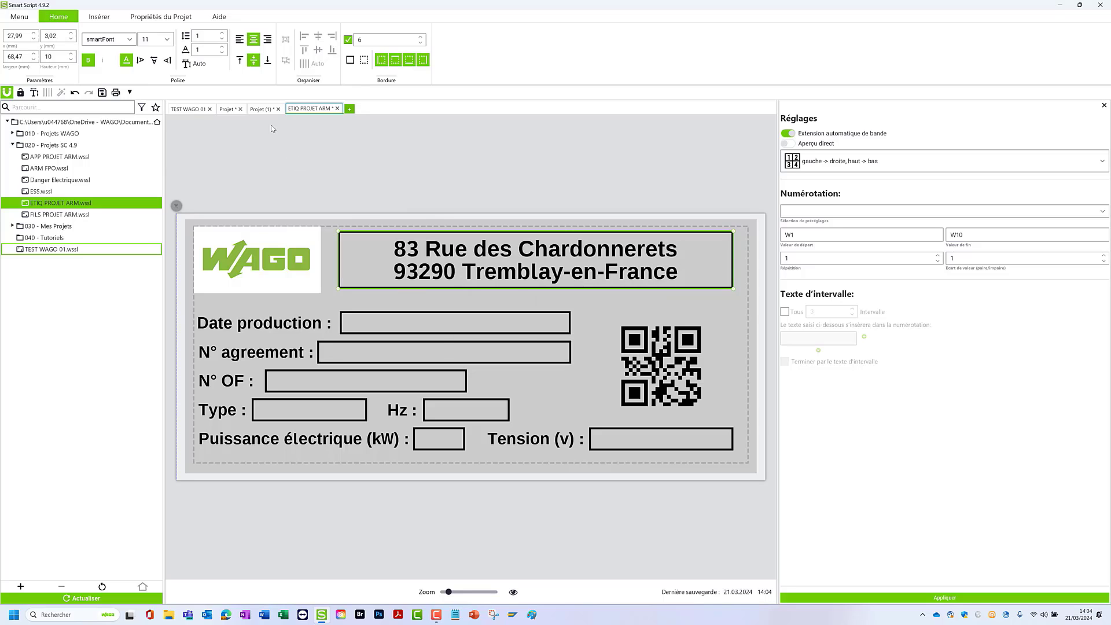
# - Close the two untitled projects without saving them, then close TEST WAGO 01
pyautogui.click(277, 108)
pyautogui.click(562, 337)
pyautogui.click(240, 109)
pyautogui.click(562, 337)
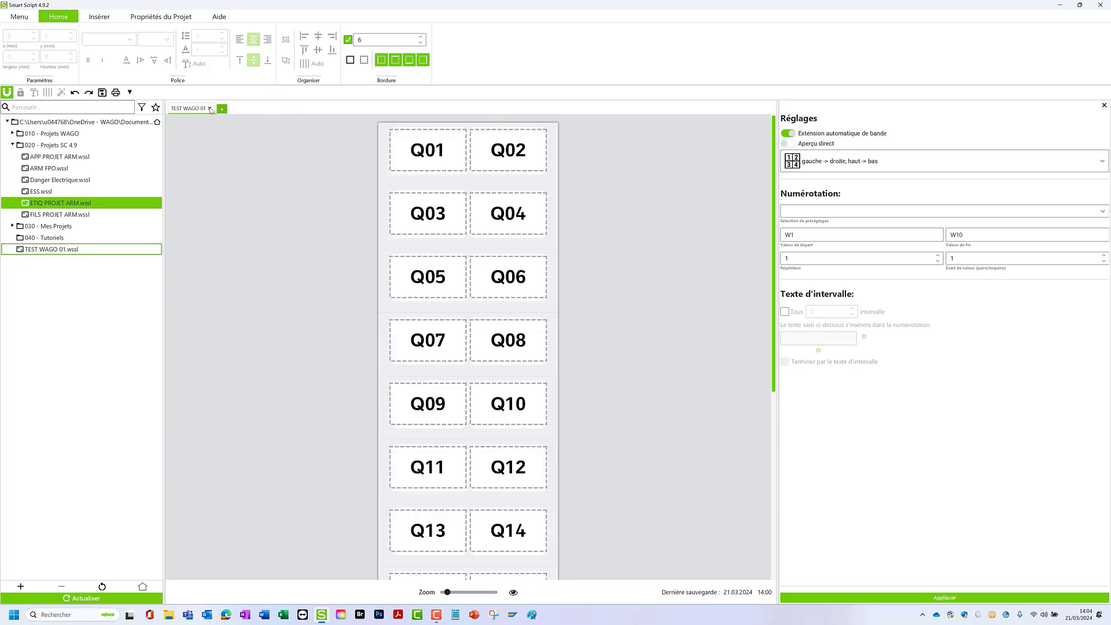
pyautogui.click(210, 109)
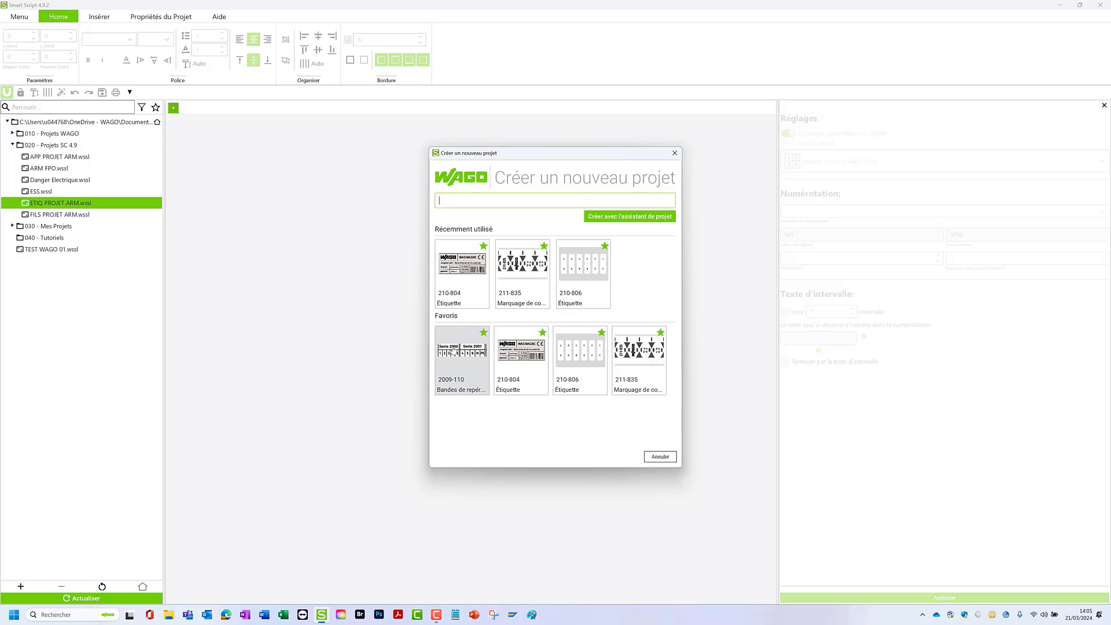
# - Create a new project from the 2009-110 marking strip favourite and choose Serie 2002 (5,2 mm) for its grid
pyautogui.click(457, 359)
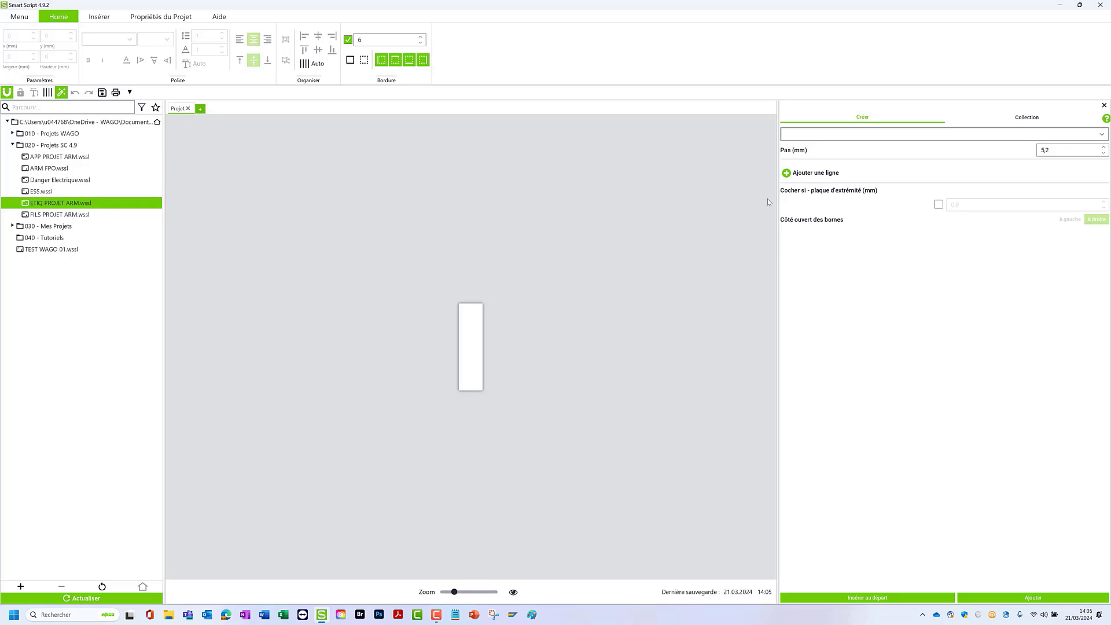
pyautogui.click(98, 17)
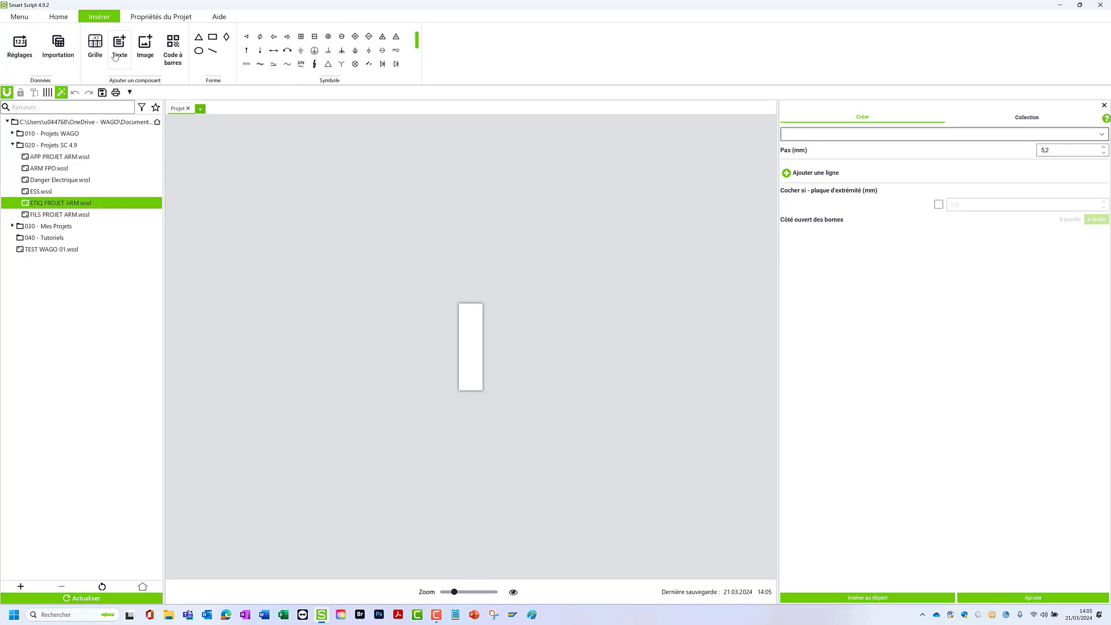
pyautogui.click(911, 140)
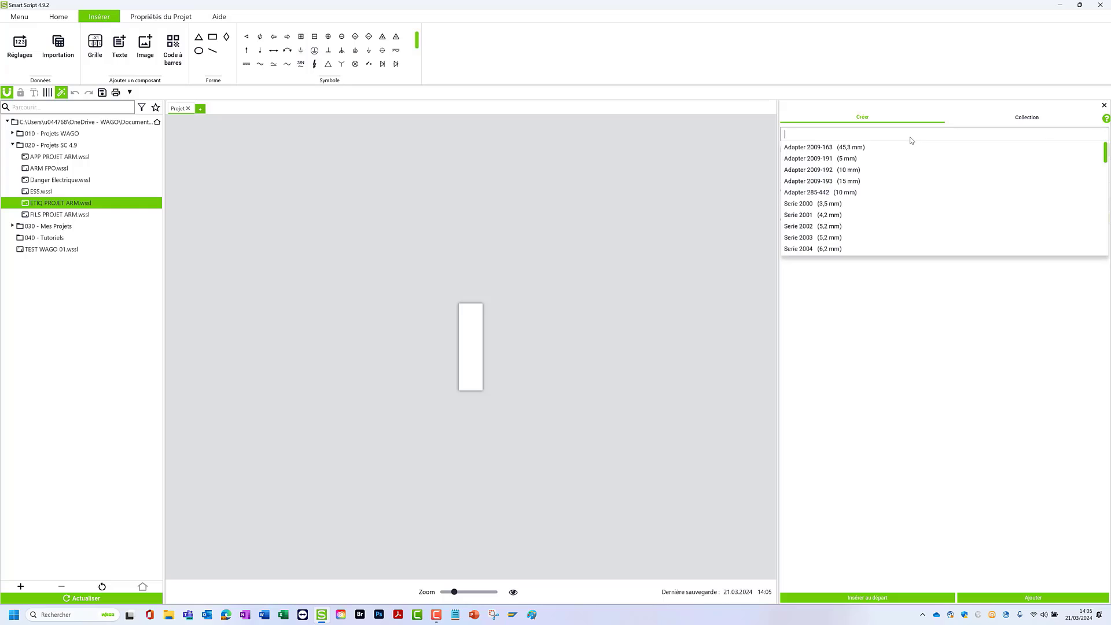
pyautogui.click(816, 228)
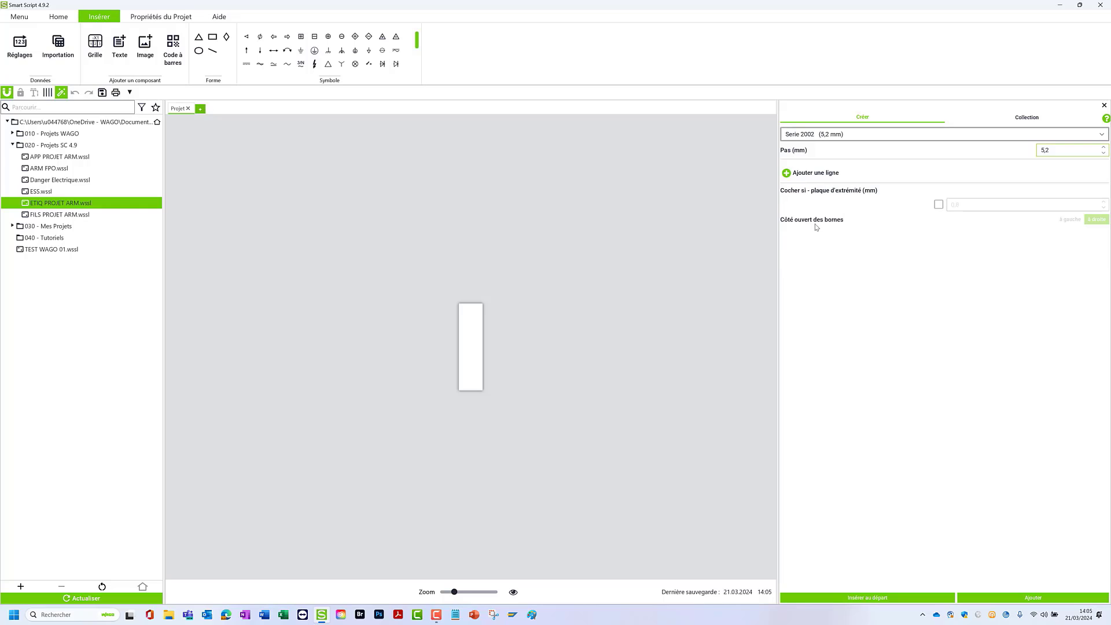
# - Add a Serie 2002 block with a 1-cell row, a 20-cell row and a 0,8 mm end plate to the strip
pyautogui.click(786, 172)
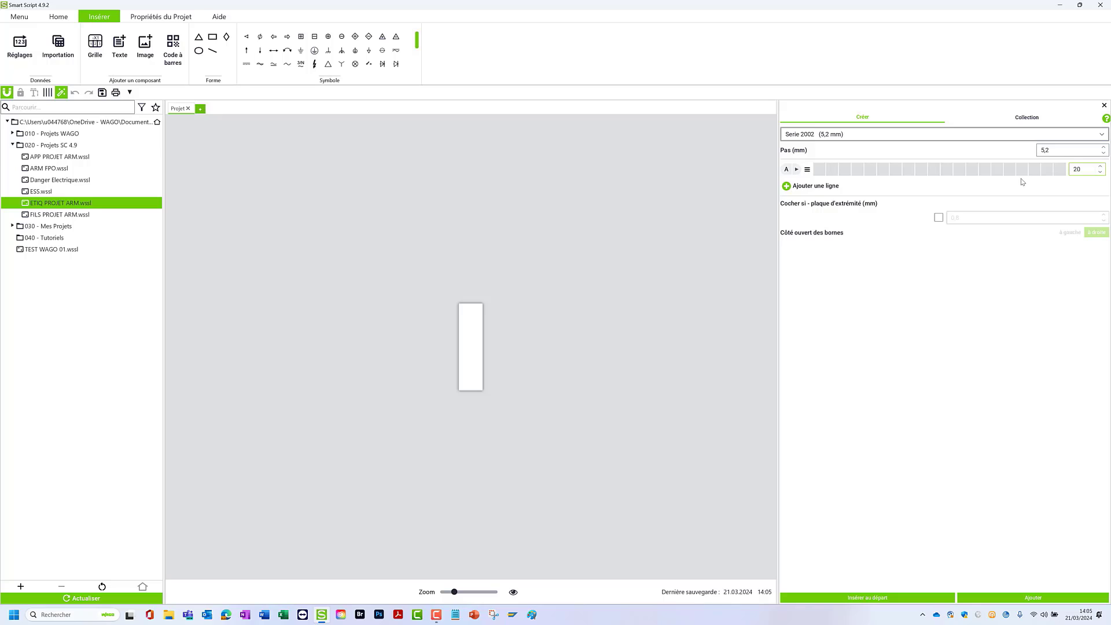
pyautogui.click(786, 187)
pyautogui.doubleClick(1061, 170)
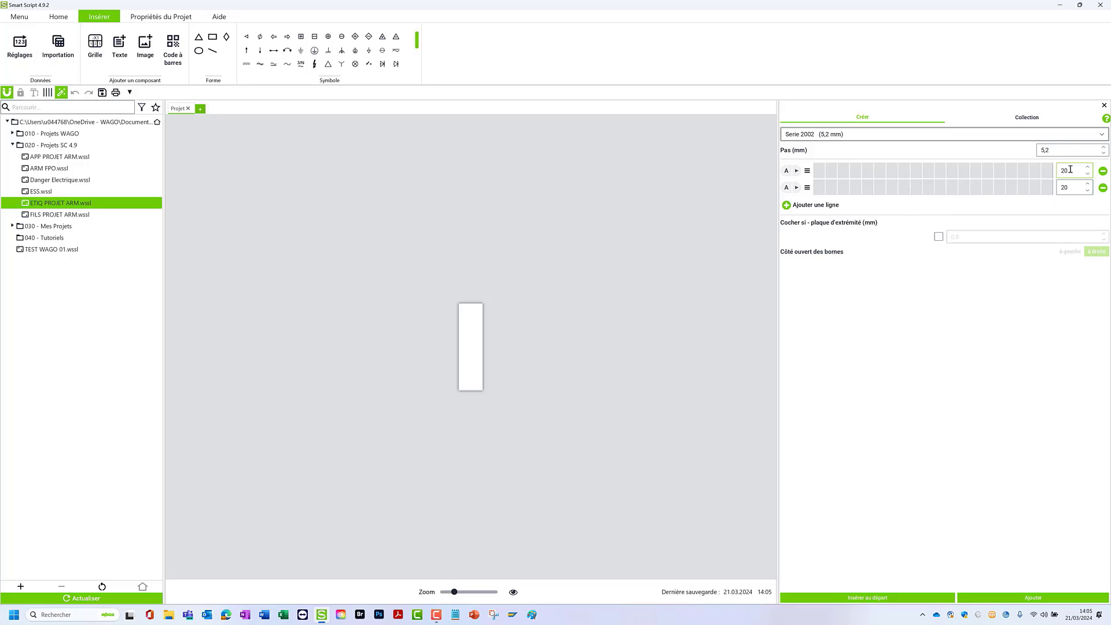
pyautogui.write('1')
pyautogui.click(939, 236)
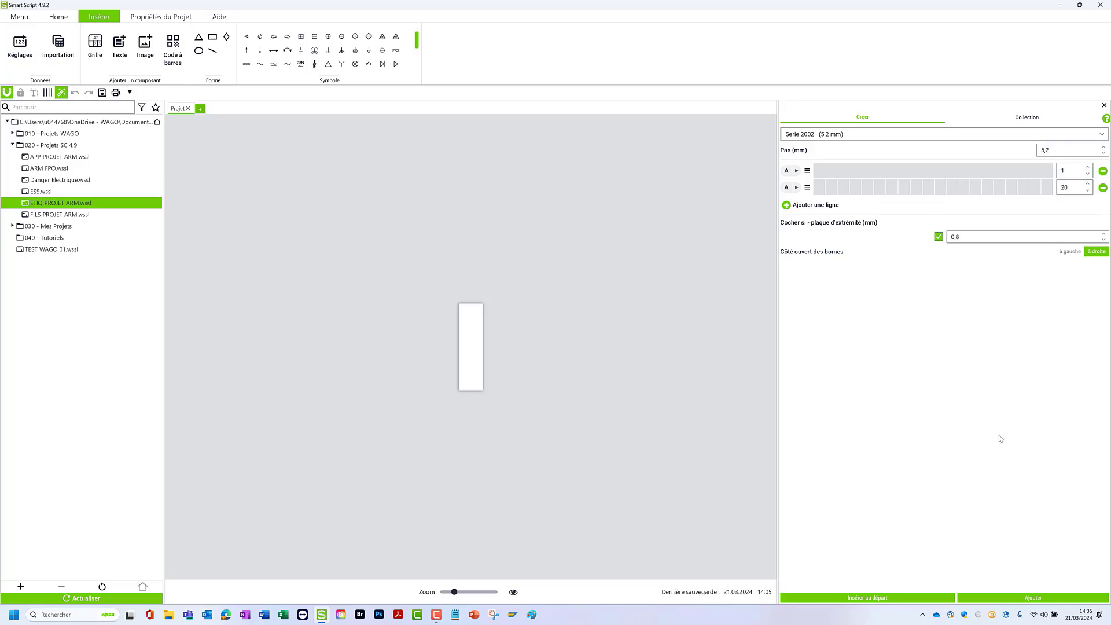
pyautogui.click(1023, 598)
pyautogui.moveTo(454, 592); pyautogui.dragTo(445, 596)
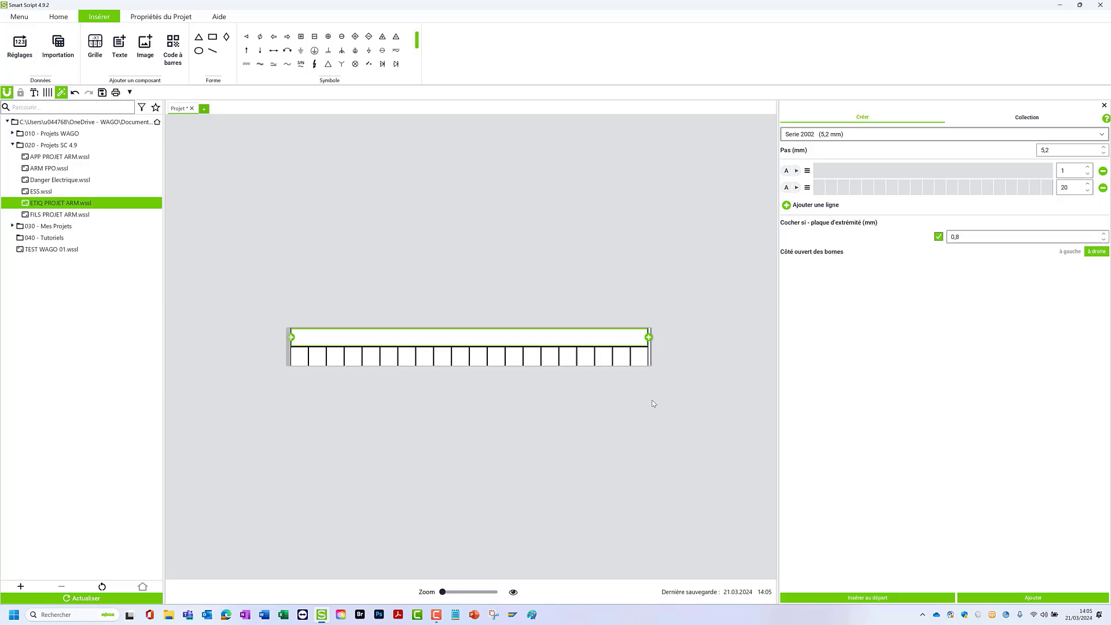
# - Append a Serie 2010 (10 mm) block with a 1-cell row and a 3-cell row, then close the grid settings
pyautogui.click(832, 138)
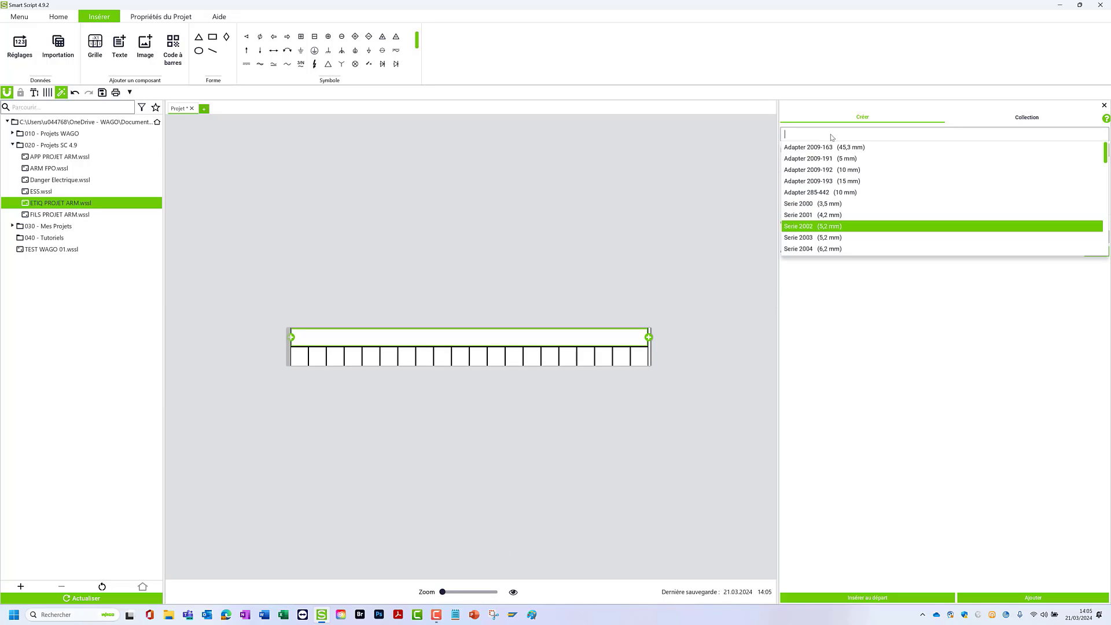
pyautogui.scroll(-1, 832, 208)
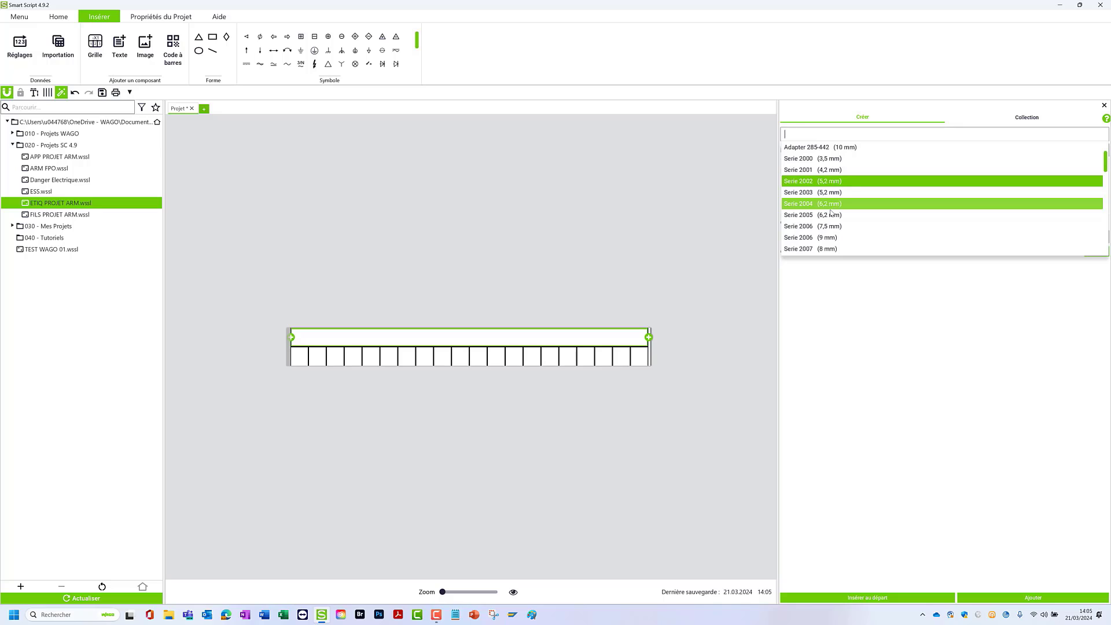
pyautogui.scroll(-1, 827, 240)
pyautogui.click(828, 237)
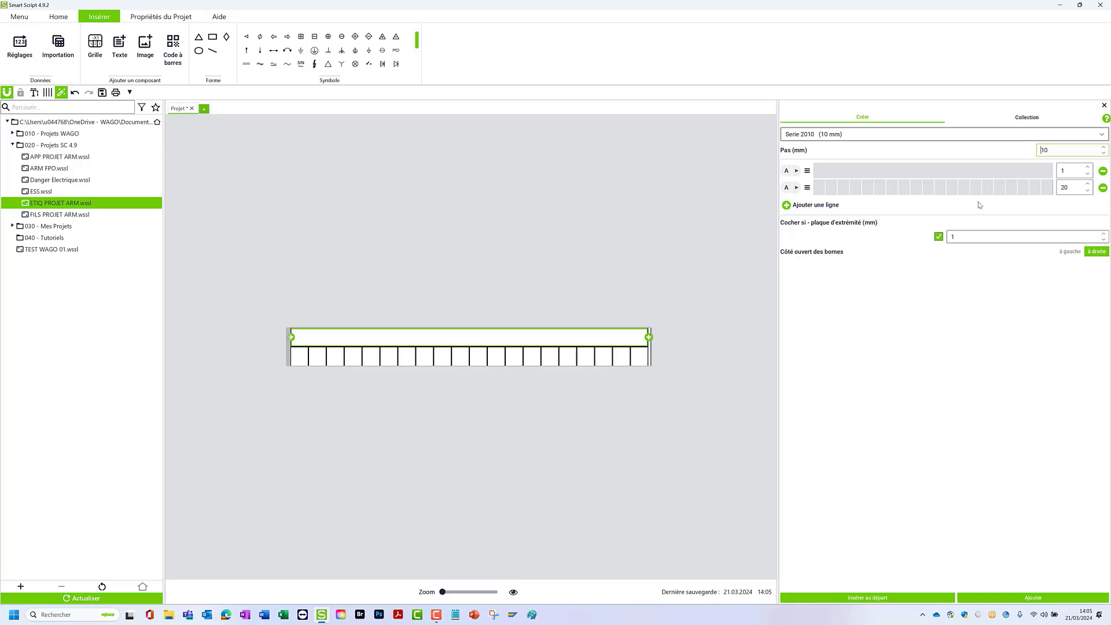
pyautogui.click(1066, 188)
pyautogui.write('3')
pyautogui.click(1033, 598)
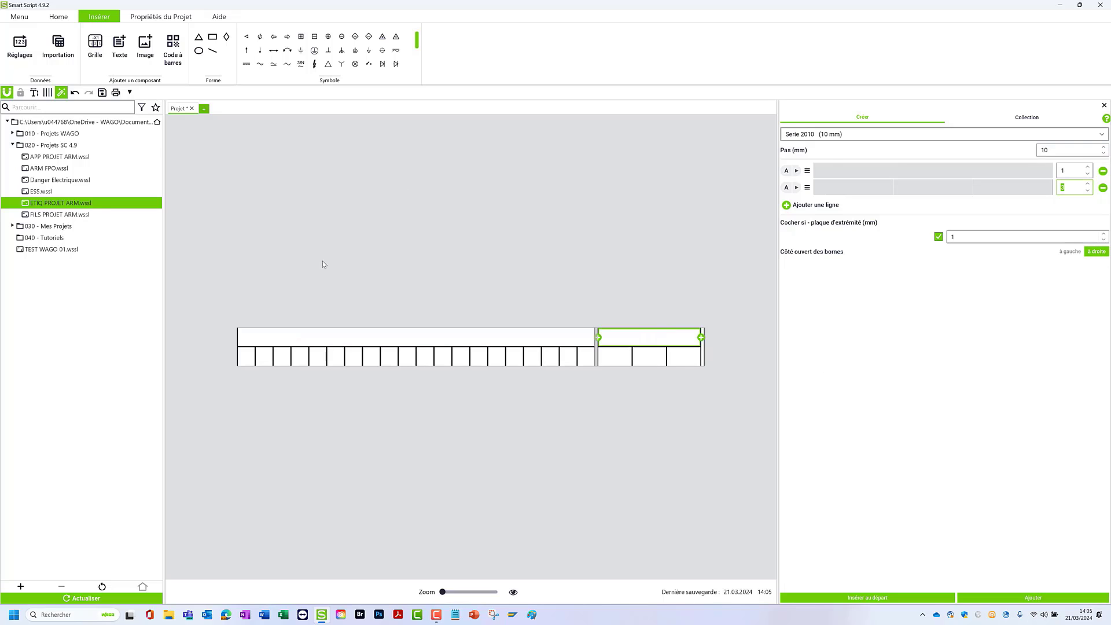
pyautogui.click(1104, 106)
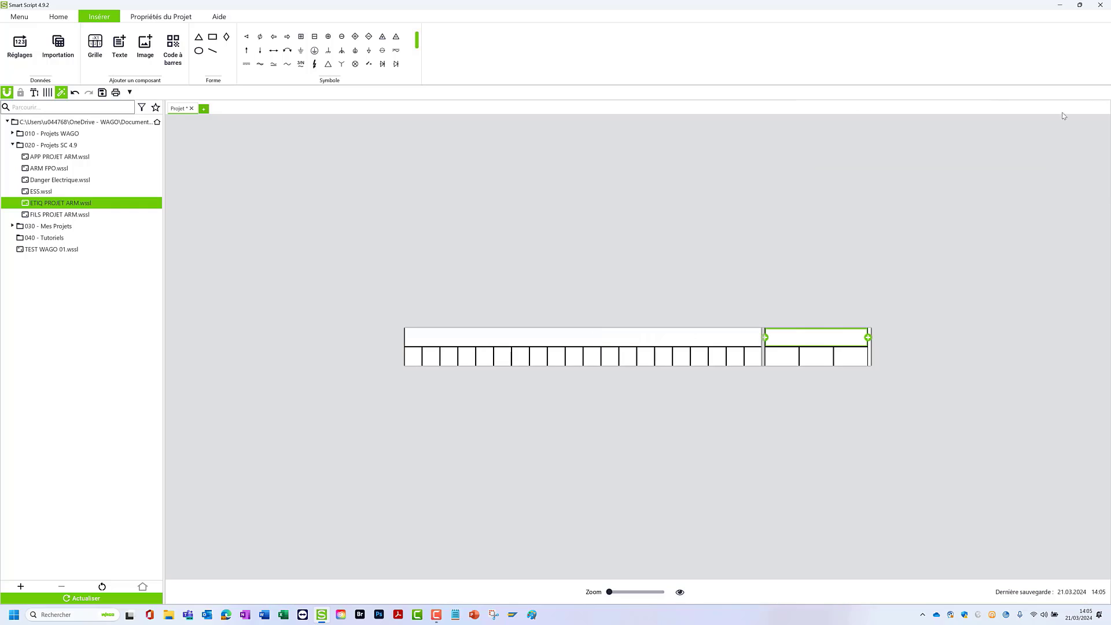
pyautogui.click(95, 46)
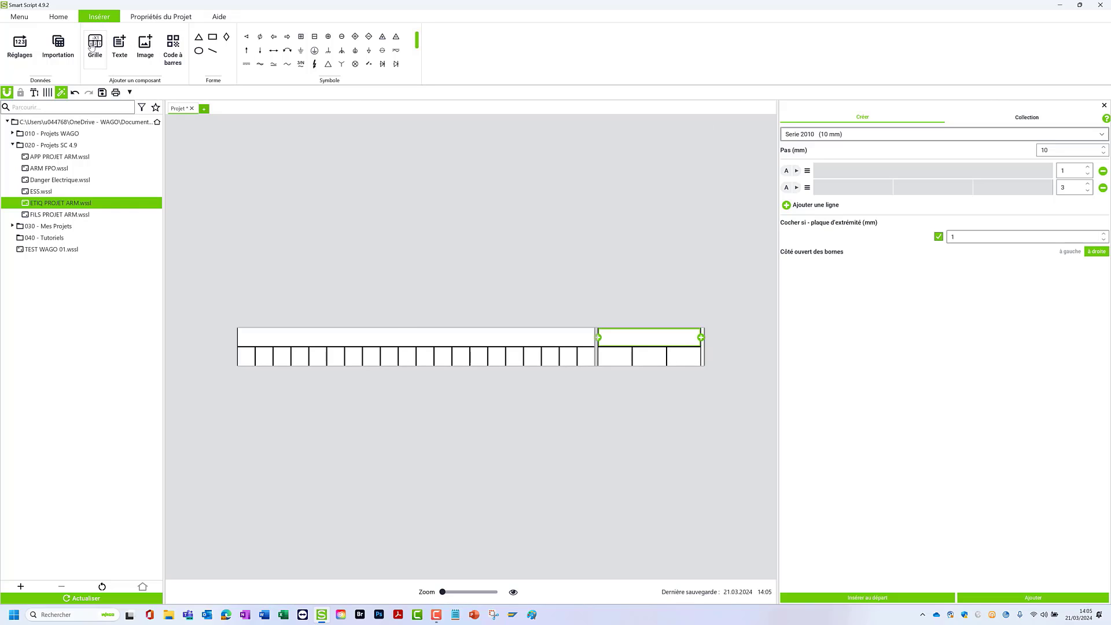
pyautogui.click(1105, 105)
pyautogui.click(534, 222)
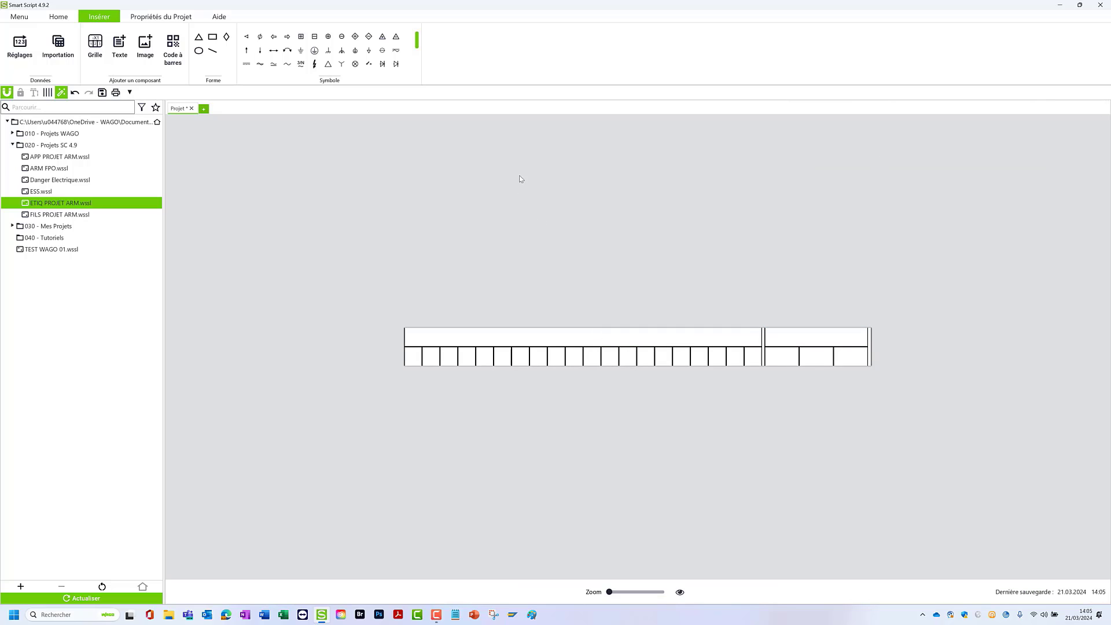
# - Enter X1 in the upper cell of the 20-cell block and ALIMENTATION in the upper cell of the 3-cell block
pyautogui.click(542, 341)
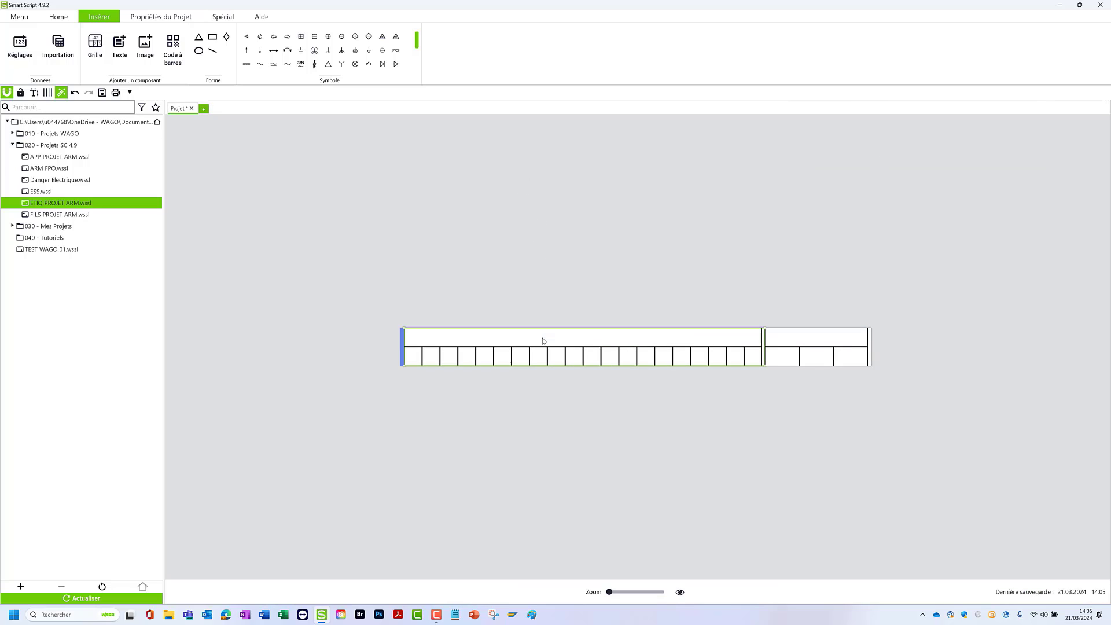
pyautogui.click(543, 342)
pyautogui.write('X')
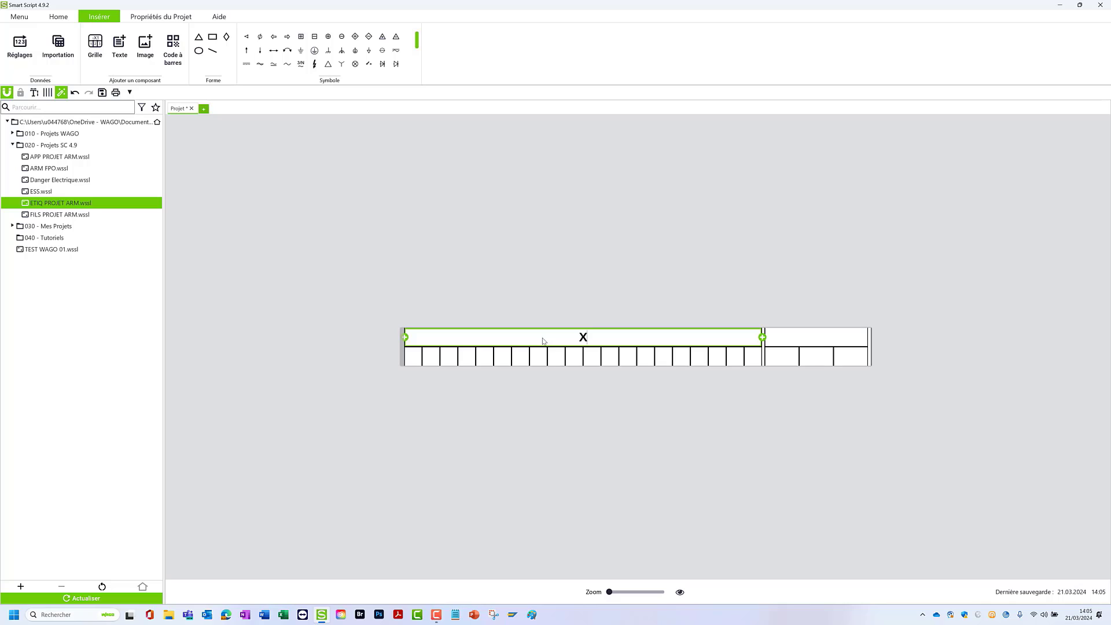
pyautogui.write('1')
pyautogui.click(827, 342)
pyautogui.click(828, 340)
pyautogui.write('ALI')
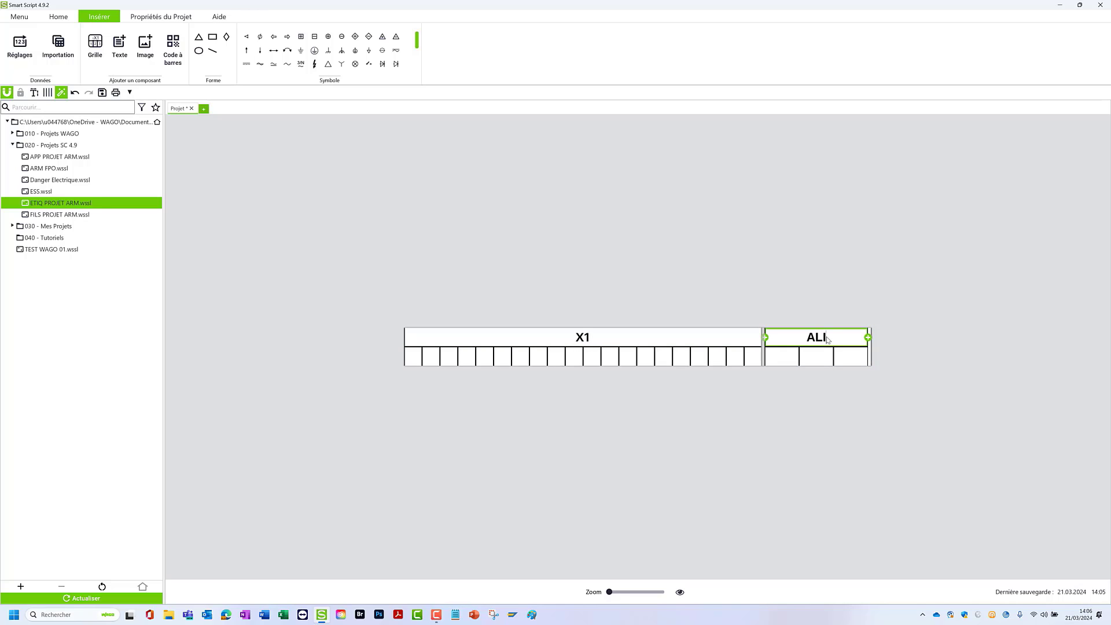
pyautogui.write('MENTATION')
# - Fill the three cells under ALIMENTATION with PH, N and the earth symbol
pyautogui.press('Tab')
pyautogui.write('PH')
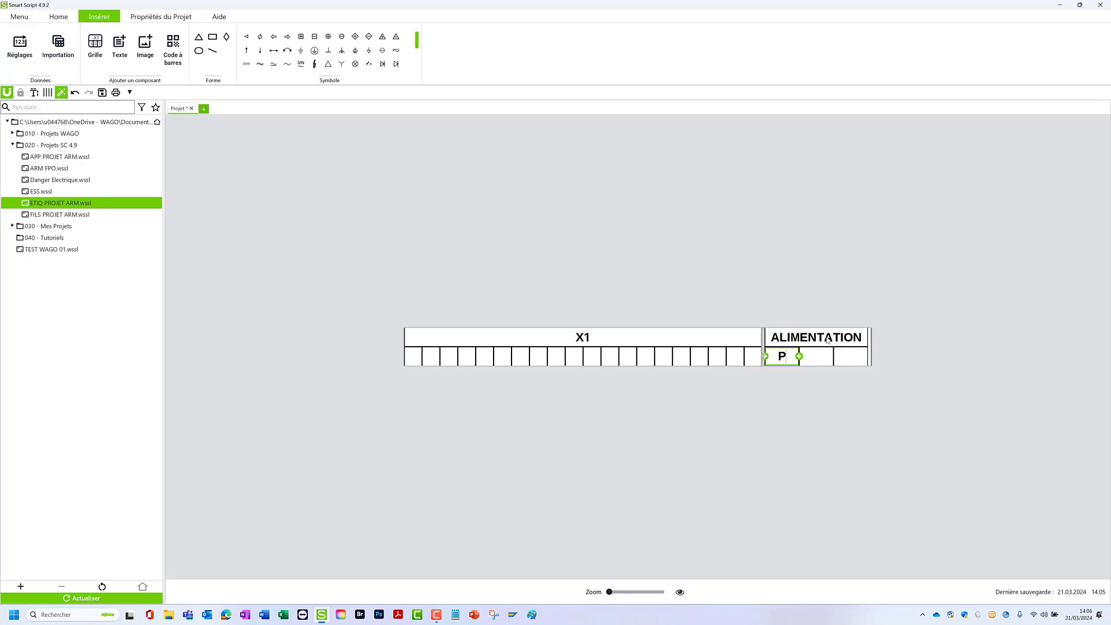
pyautogui.press('Tab')
pyautogui.write('N')
pyautogui.press('Tab')
pyautogui.click(493, 234)
# - Number the 20 cells under X1 from 1 to 20 and close the numbering settings
pyautogui.click(476, 338)
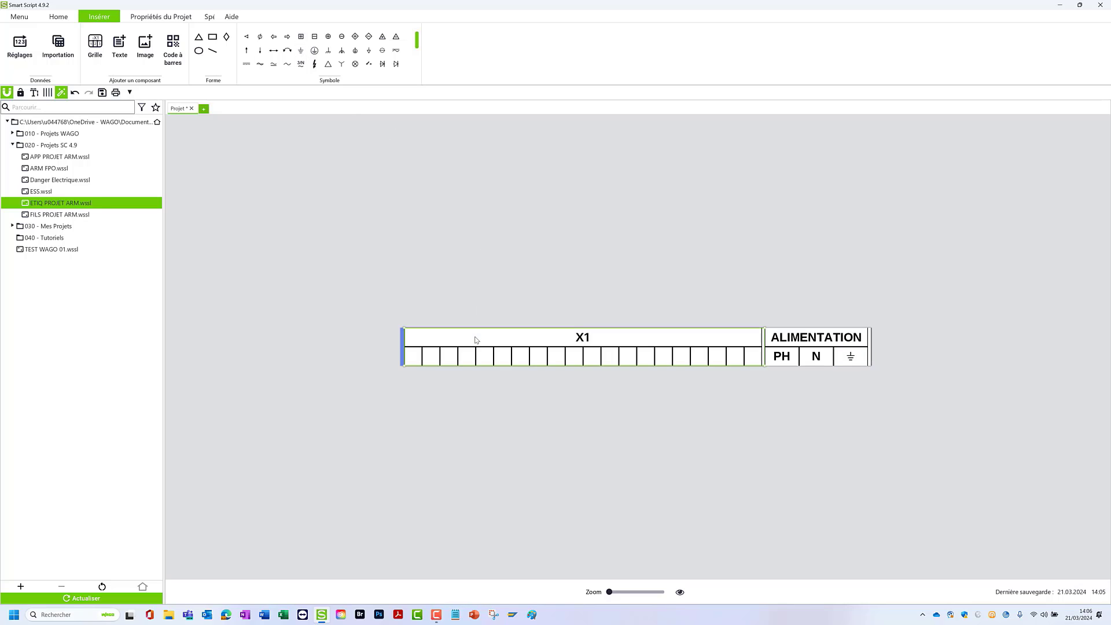
pyautogui.click(404, 361)
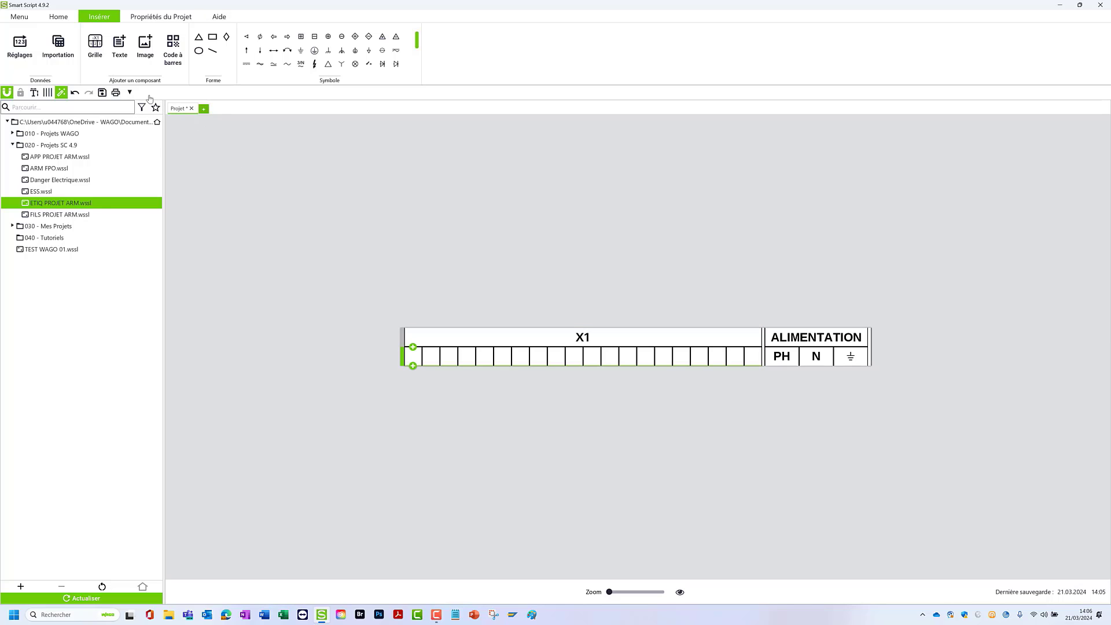
pyautogui.click(20, 46)
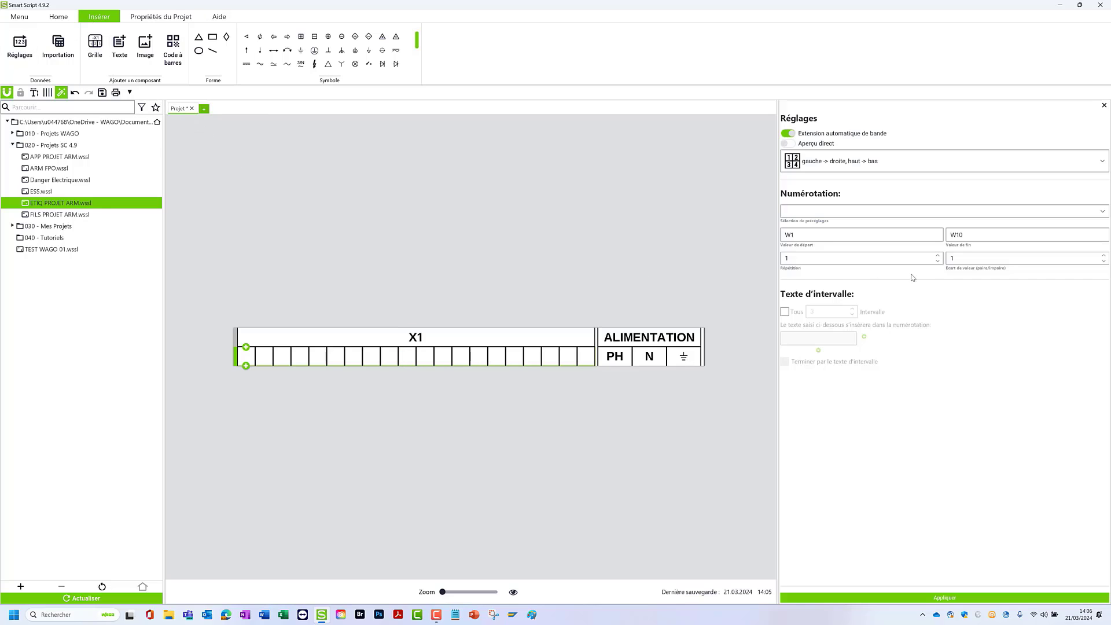
pyautogui.click(857, 232)
pyautogui.write('1')
pyautogui.press('Tab')
pyautogui.write('20')
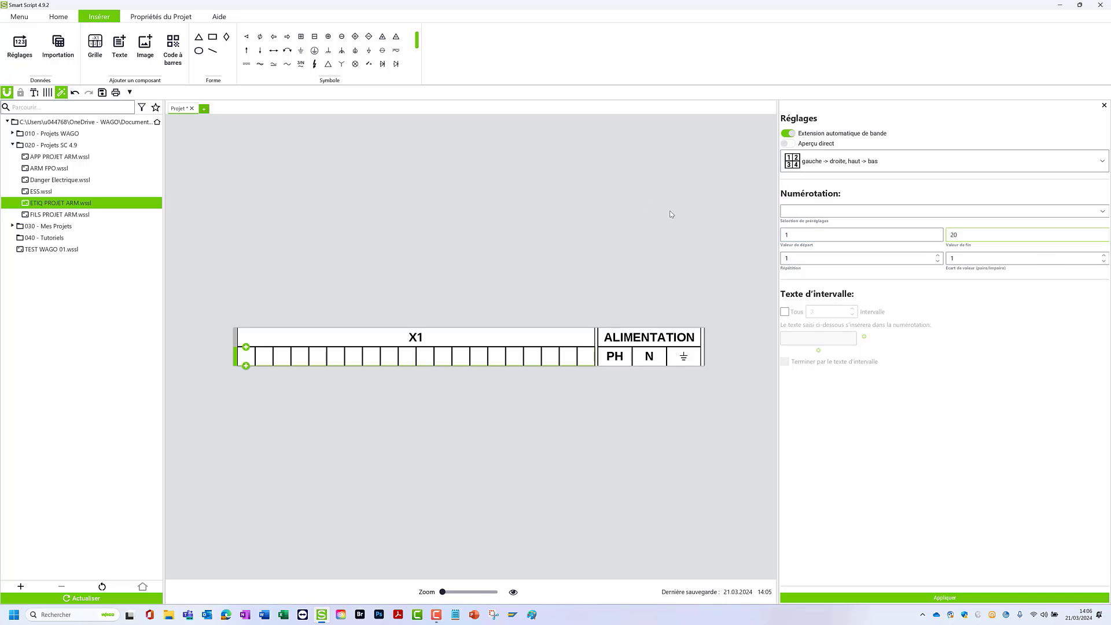
pyautogui.click(914, 599)
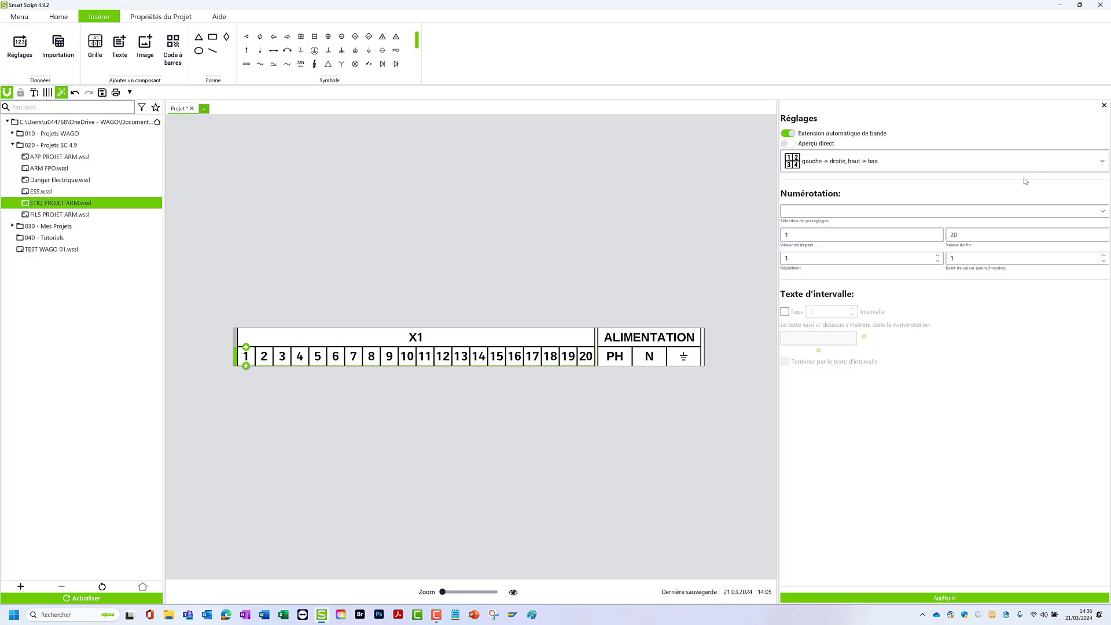
pyautogui.click(640, 201)
pyautogui.click(1104, 105)
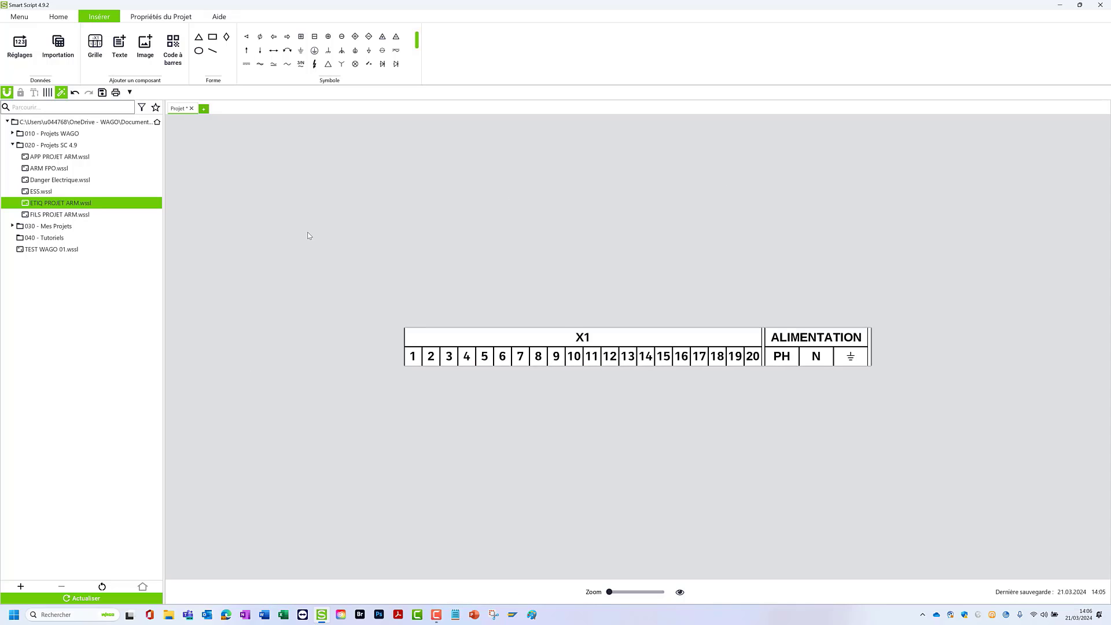
# - Display the help contact information with the product support links
pyautogui.click(222, 17)
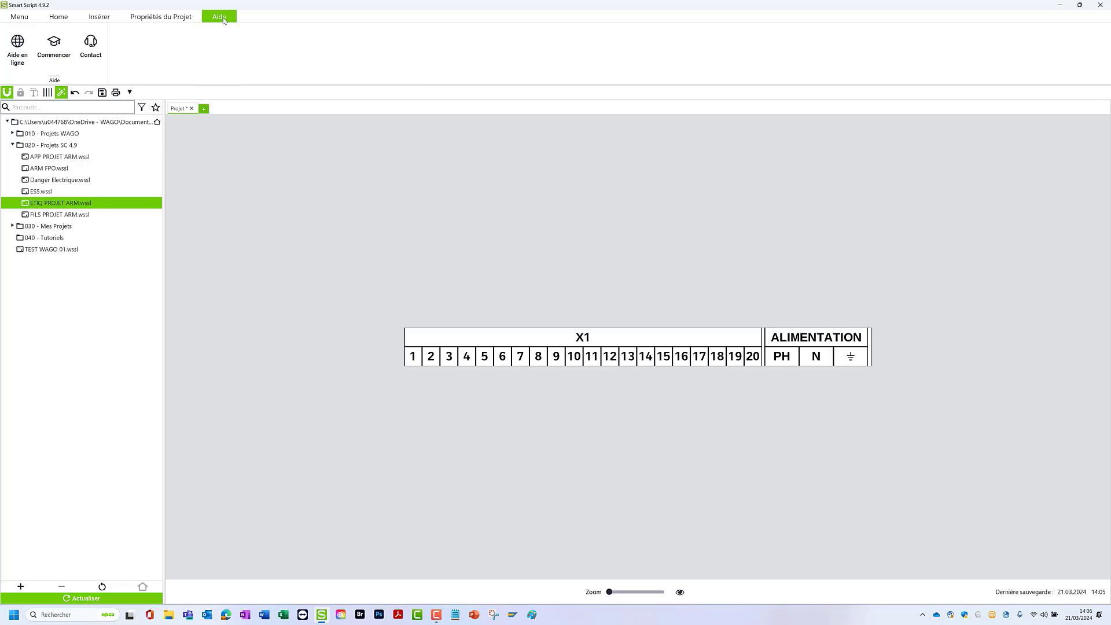
pyautogui.click(90, 45)
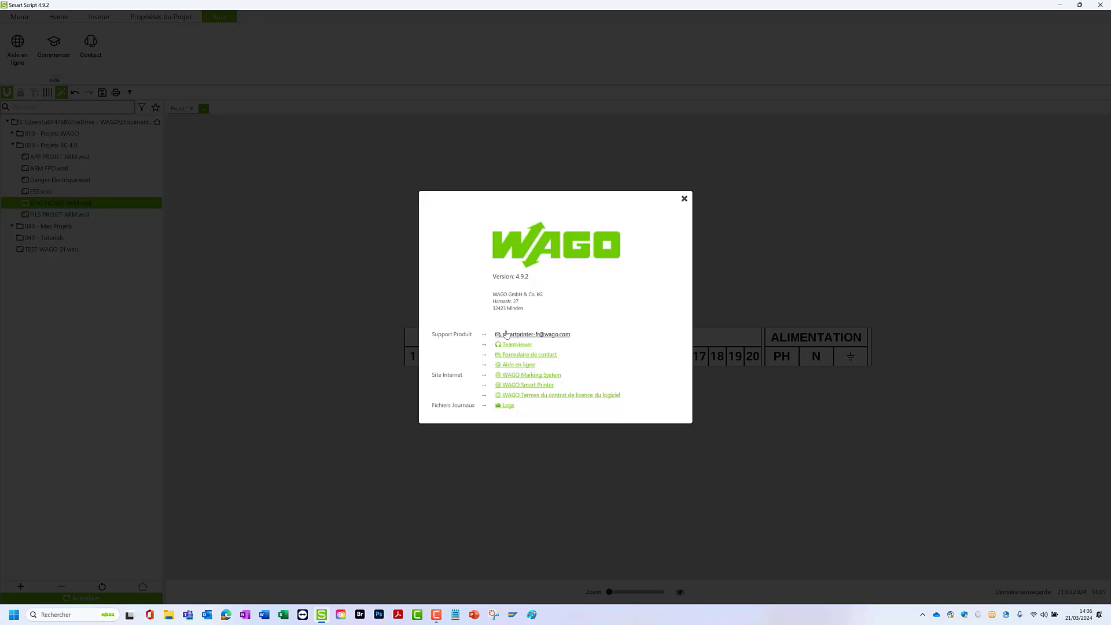